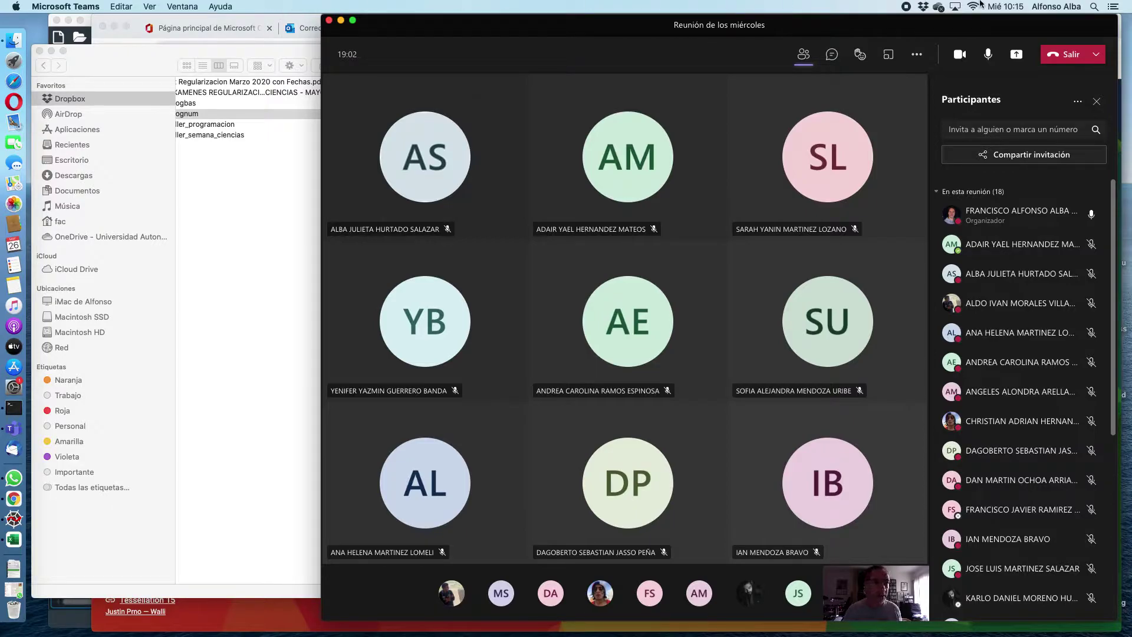
# Step: Share the whole screen in the meeting and switch to the Finder window showing the proyecto_covid folder
pyautogui.click(1017, 54)
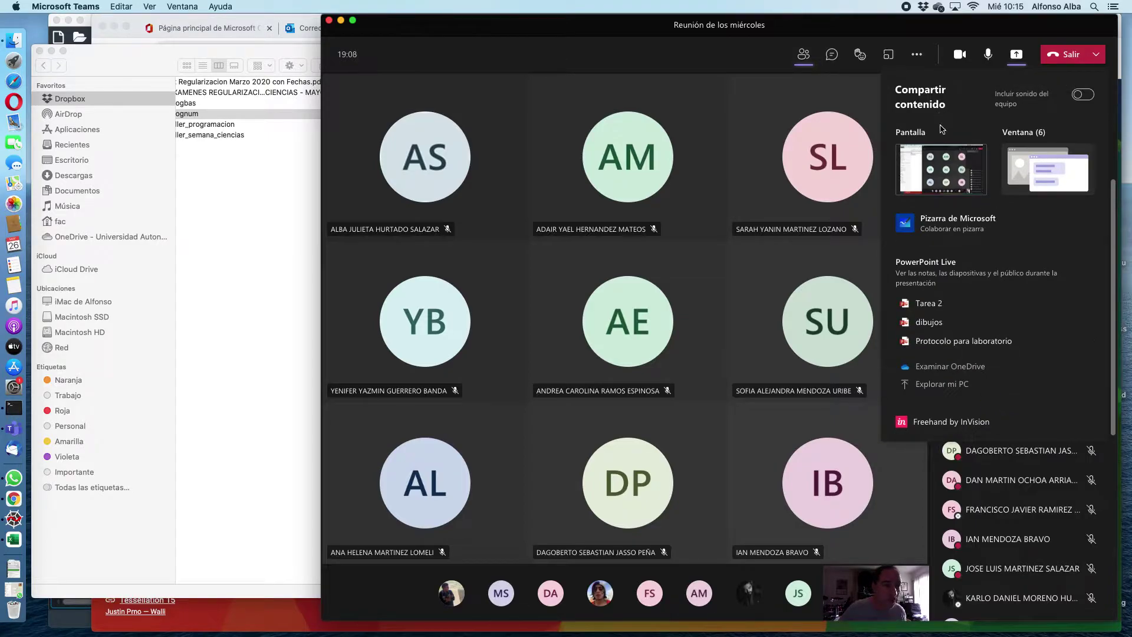
pyautogui.click(955, 155)
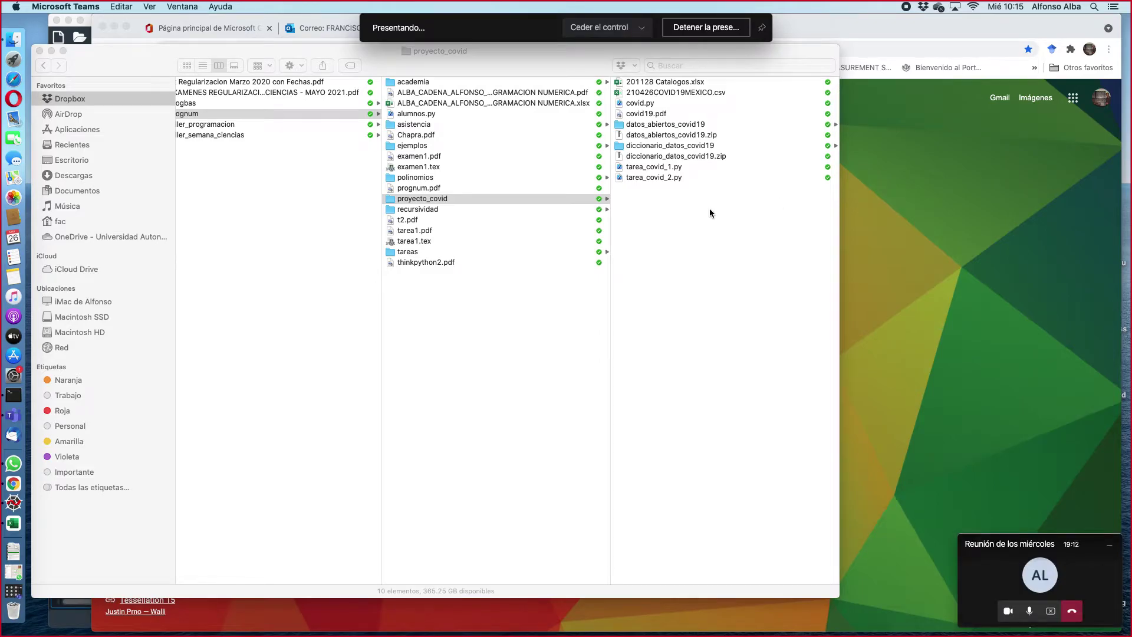
pyautogui.click(711, 203)
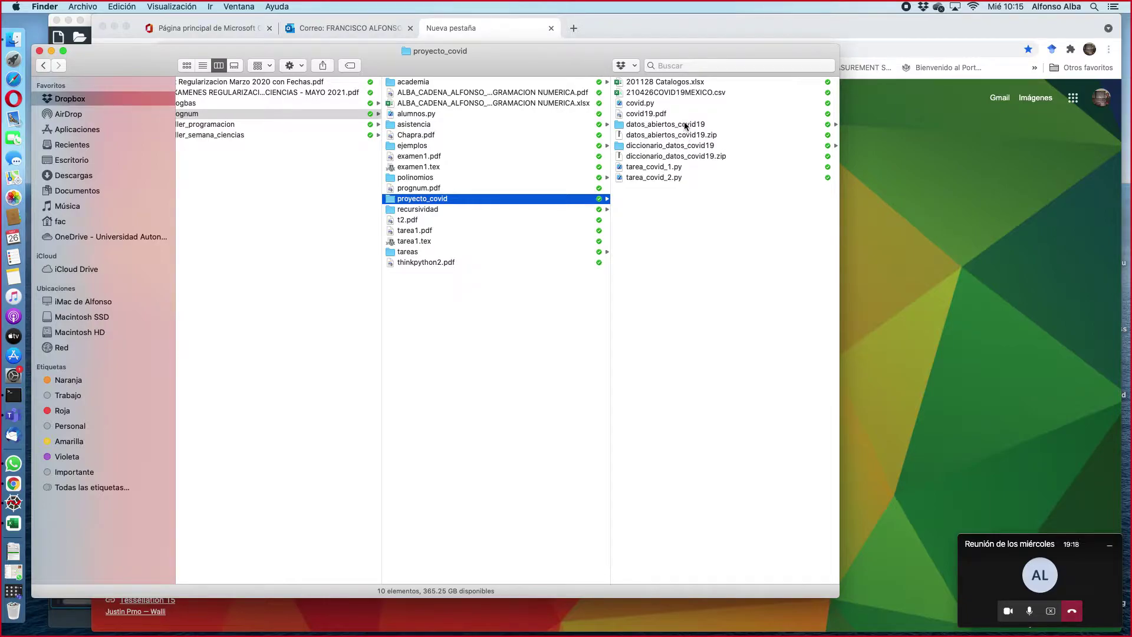
# Step: View the contents of the diccionario_datos_covid19 and datos_abiertos_covid19 folders inside proyecto_covid
pyautogui.click(676, 147)
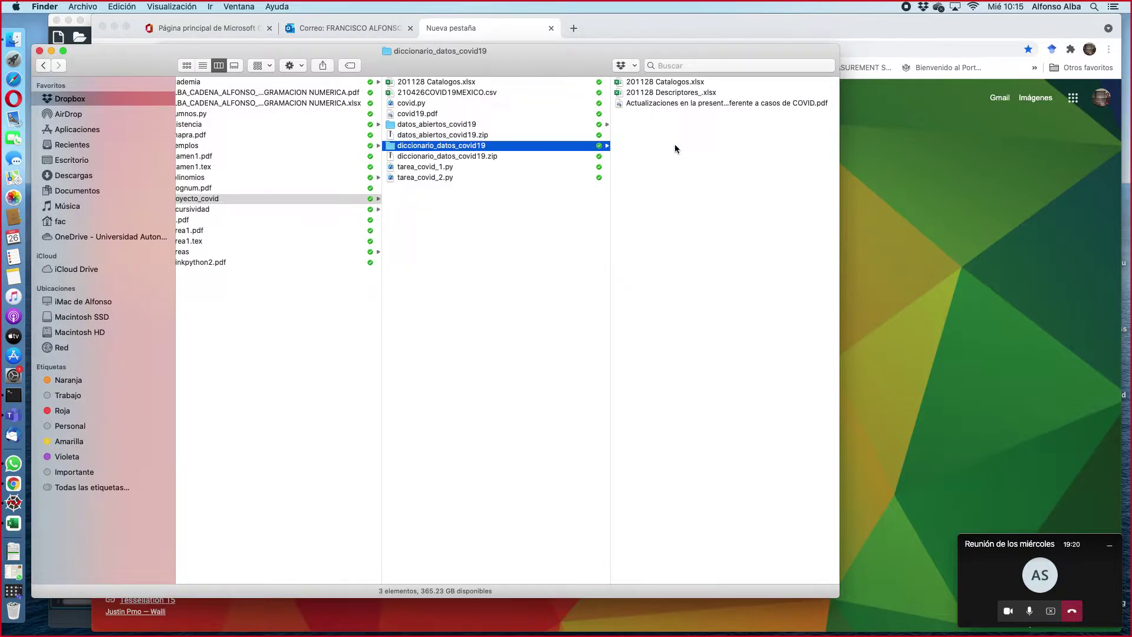
pyautogui.click(464, 125)
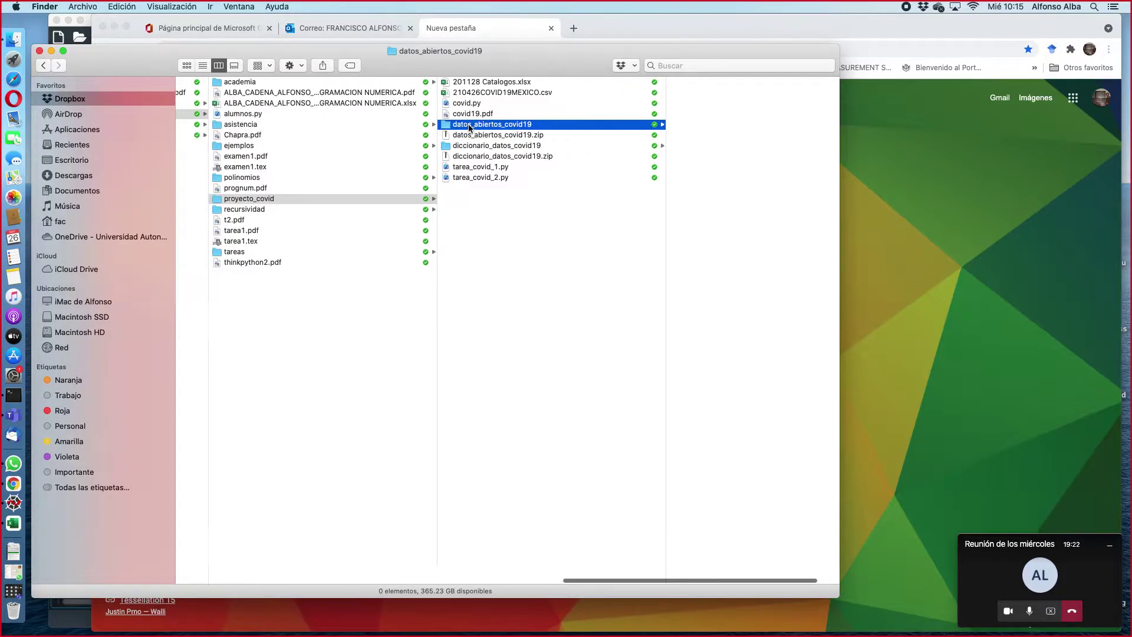
pyautogui.hscroll(-10, 346, 94)
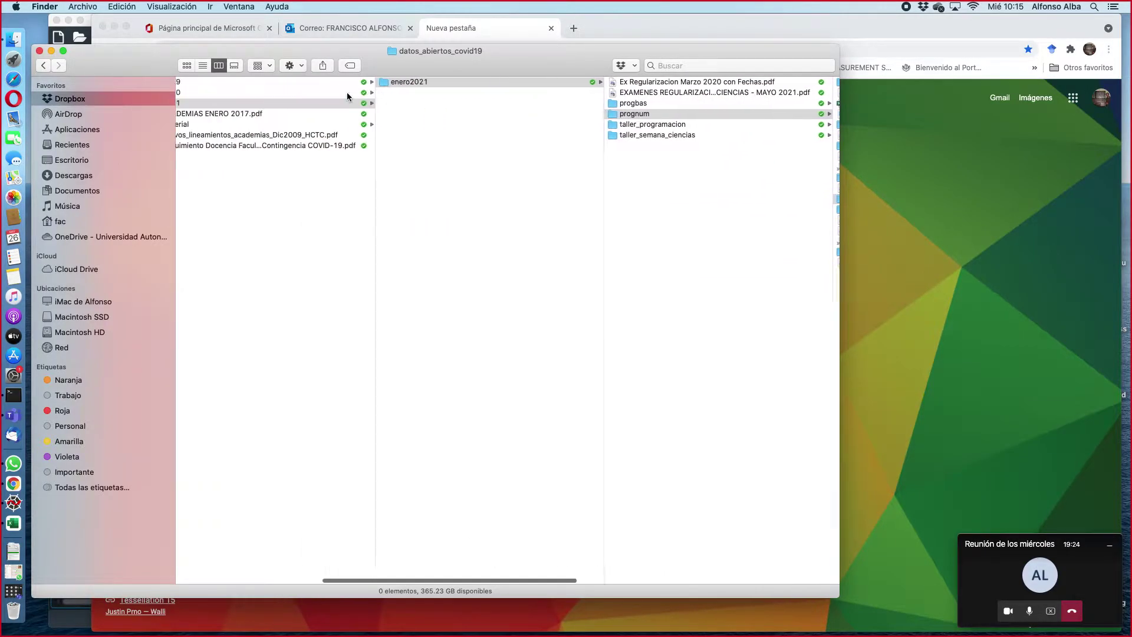
# Step: Browse to the 2020 course folder Ene2020 > prognum2020, check its proyecto_covid folder, and open its covid folder
pyautogui.click(347, 92)
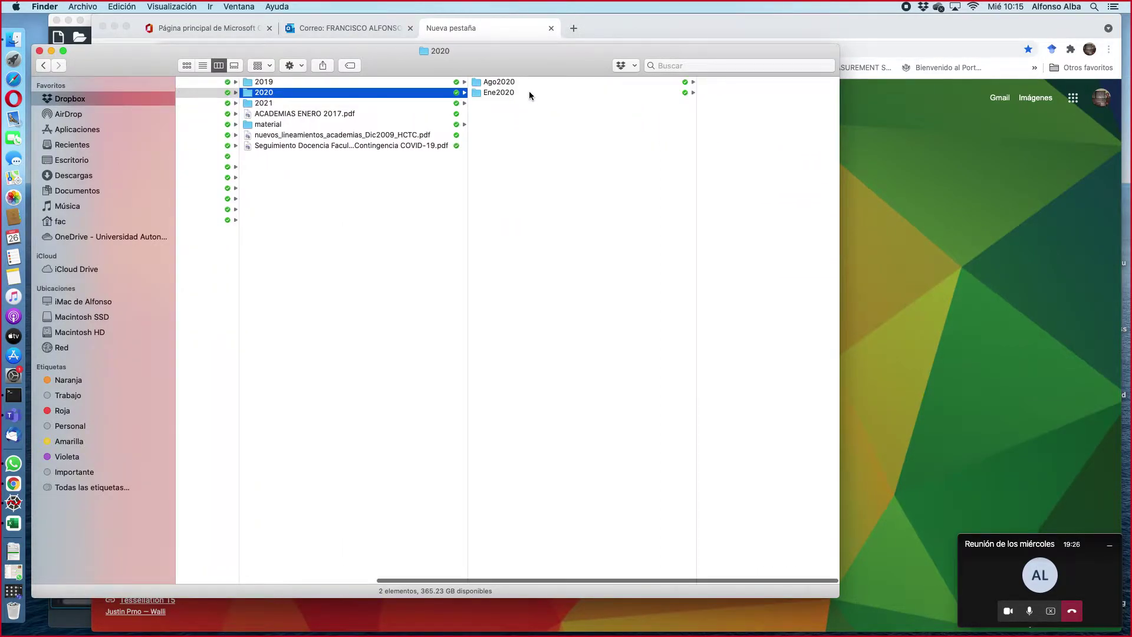
pyautogui.click(530, 95)
pyautogui.click(663, 103)
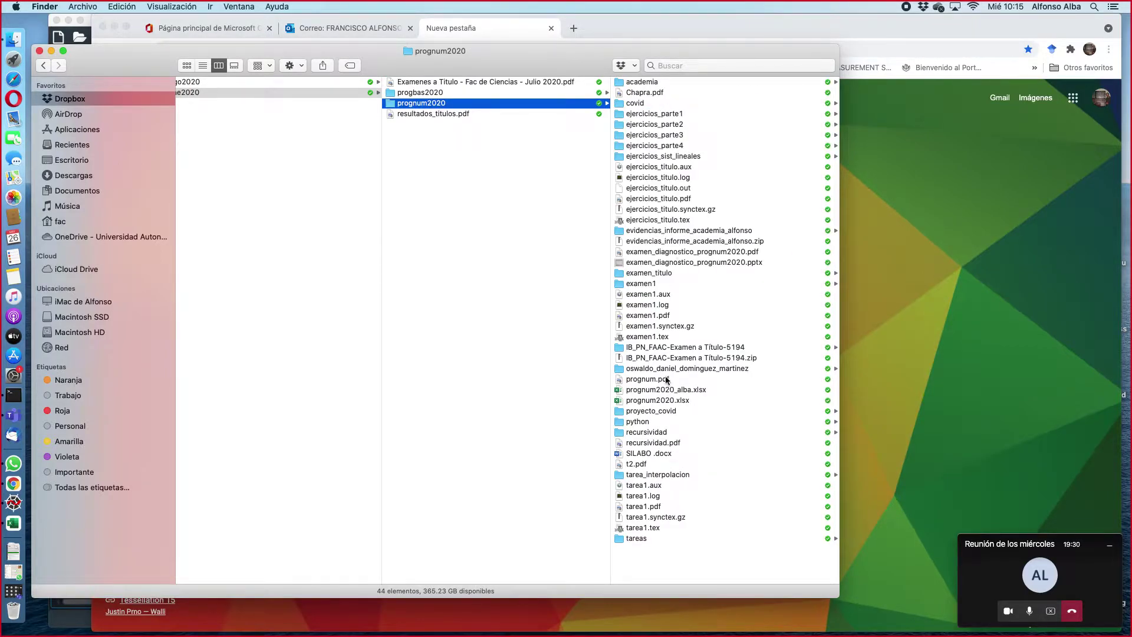
pyautogui.click(651, 412)
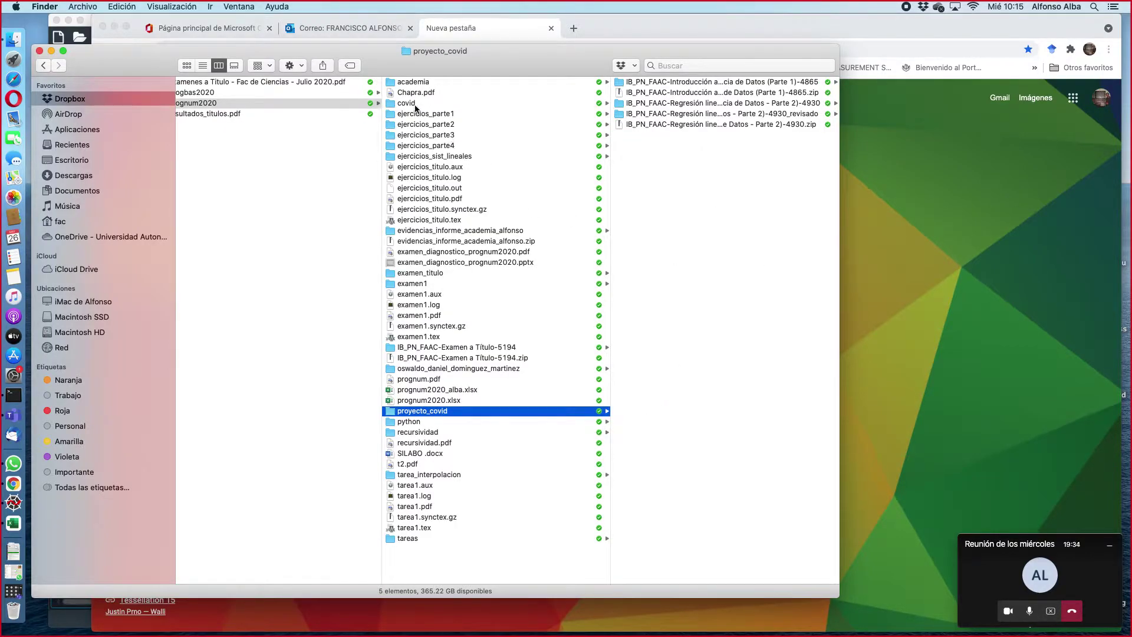
pyautogui.click(496, 104)
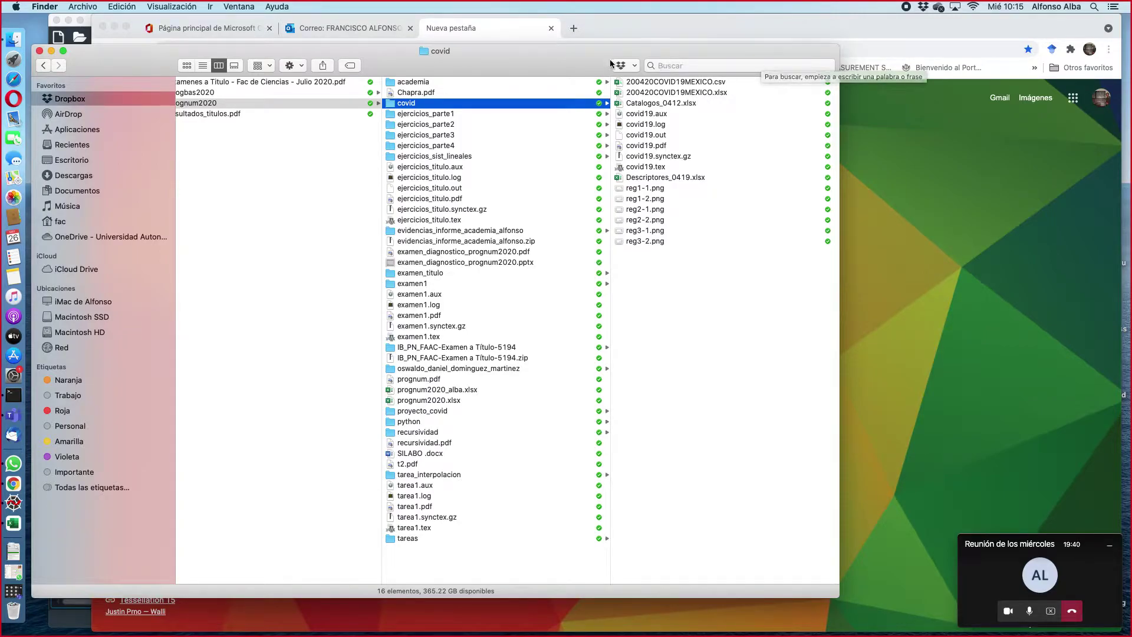
# Step: Switch to Chrome and search Google for "datos abiertos covid mexico"
pyautogui.click(608, 26)
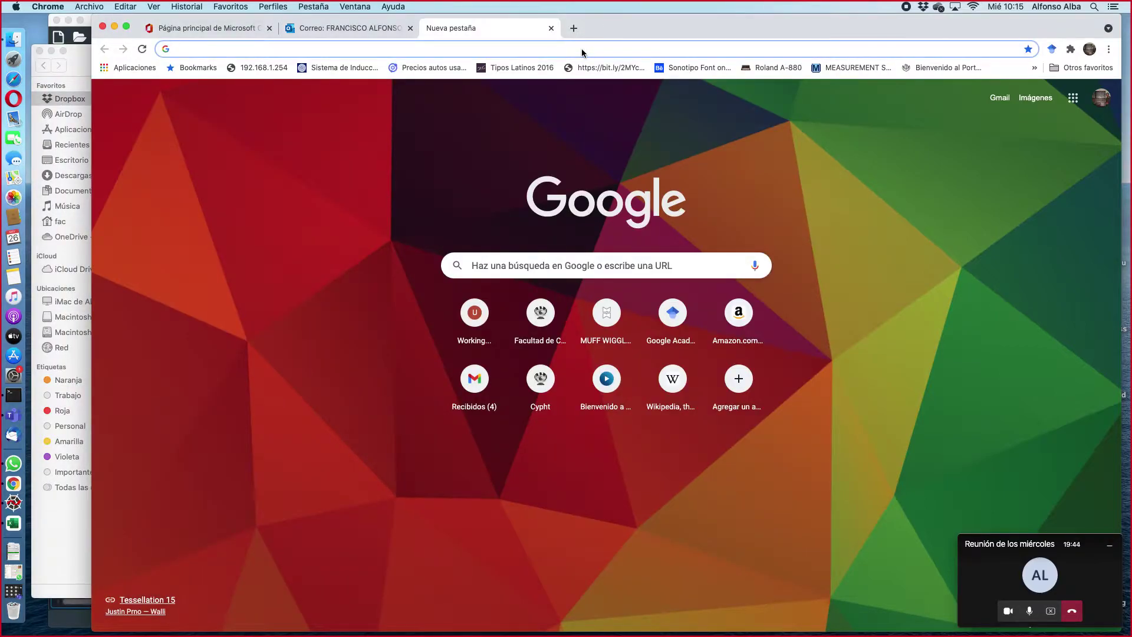
pyautogui.press('super+shift+5')
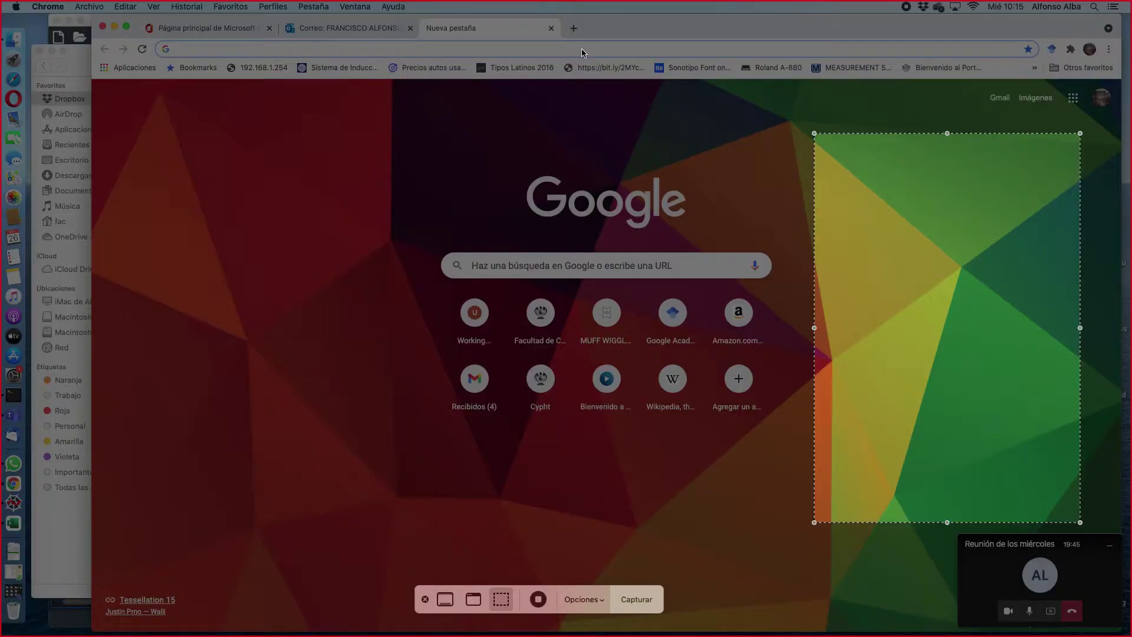
pyautogui.press('Escape')
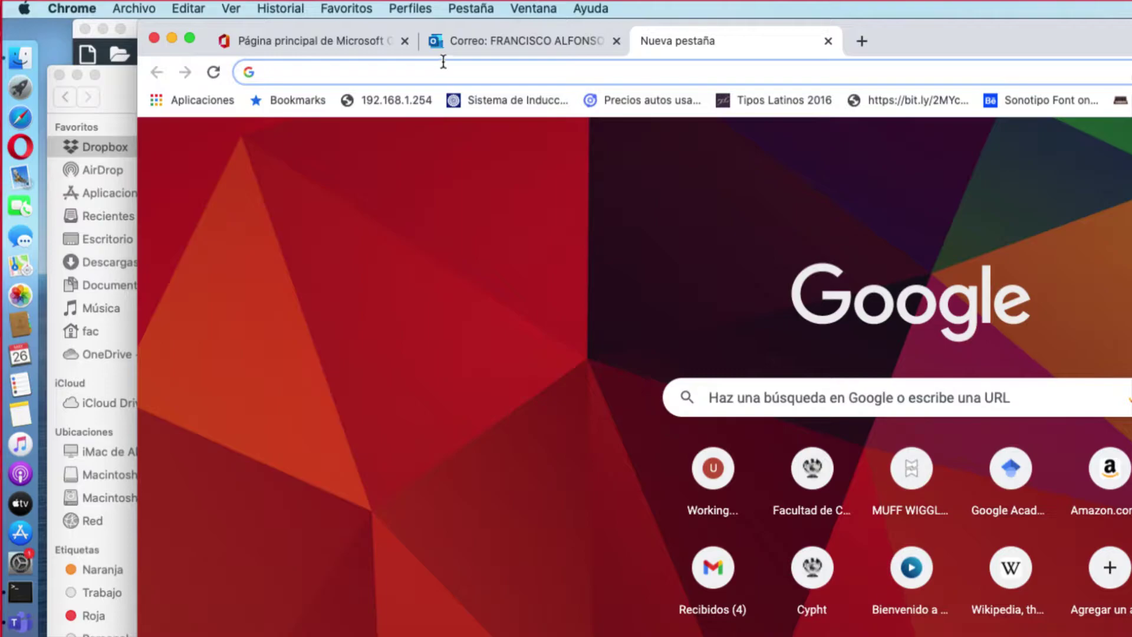
pyautogui.write('datos abiertos covid mexico')
pyautogui.press('Return')
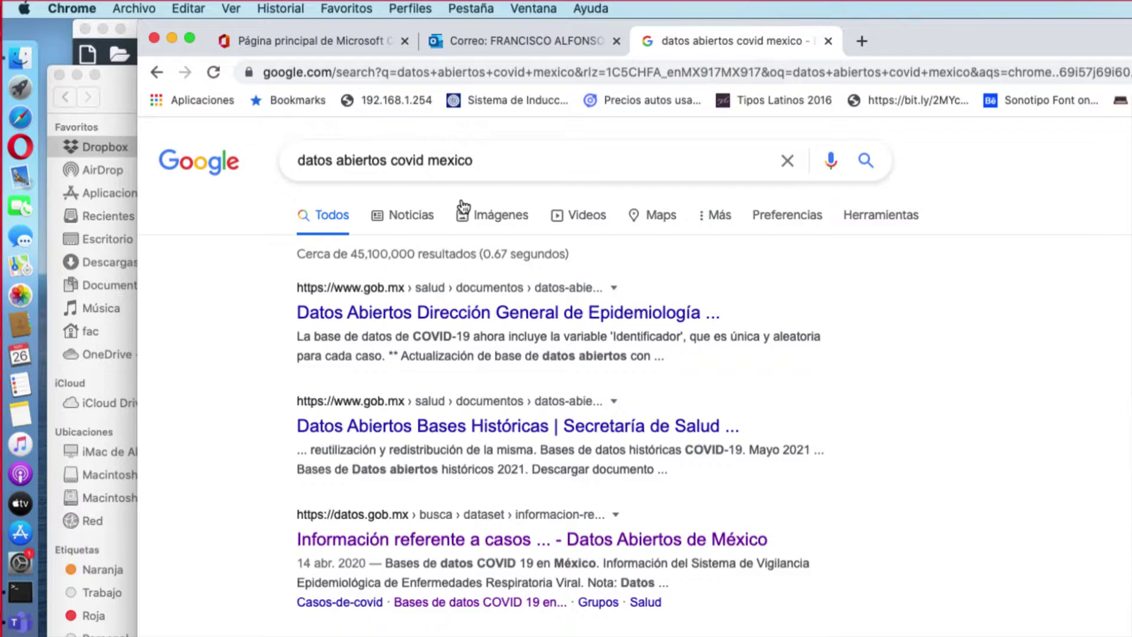
# Step: Open the Datos Abiertos de México result on COVID-19 cases and highlight the Publicado value in its metadata
pyautogui.scroll(-3, 462, 345)
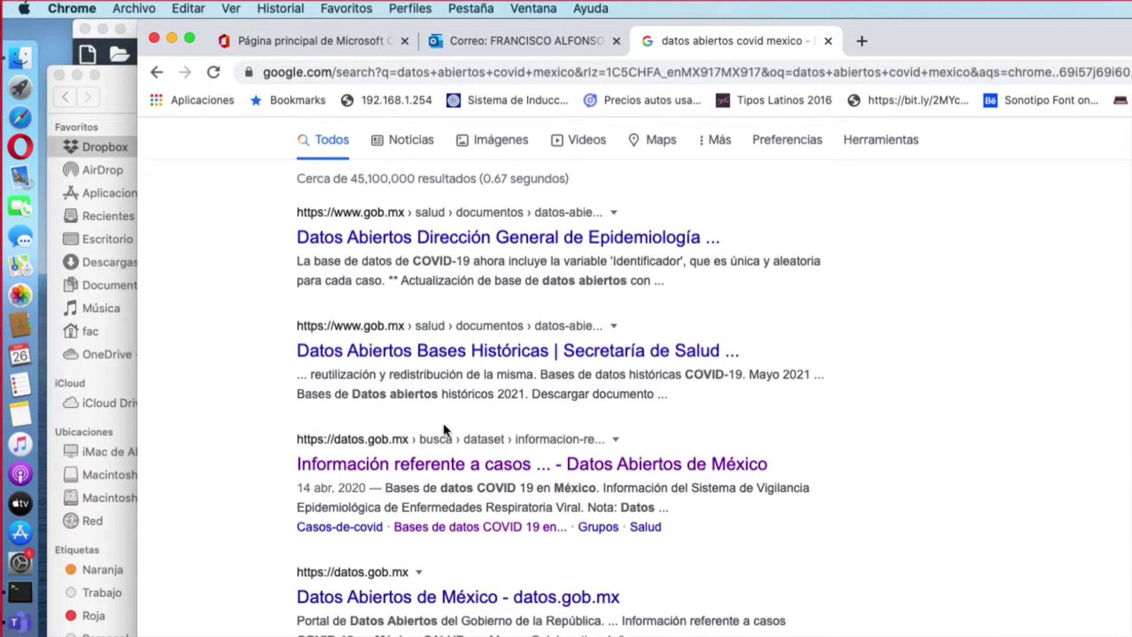
pyautogui.click(386, 471)
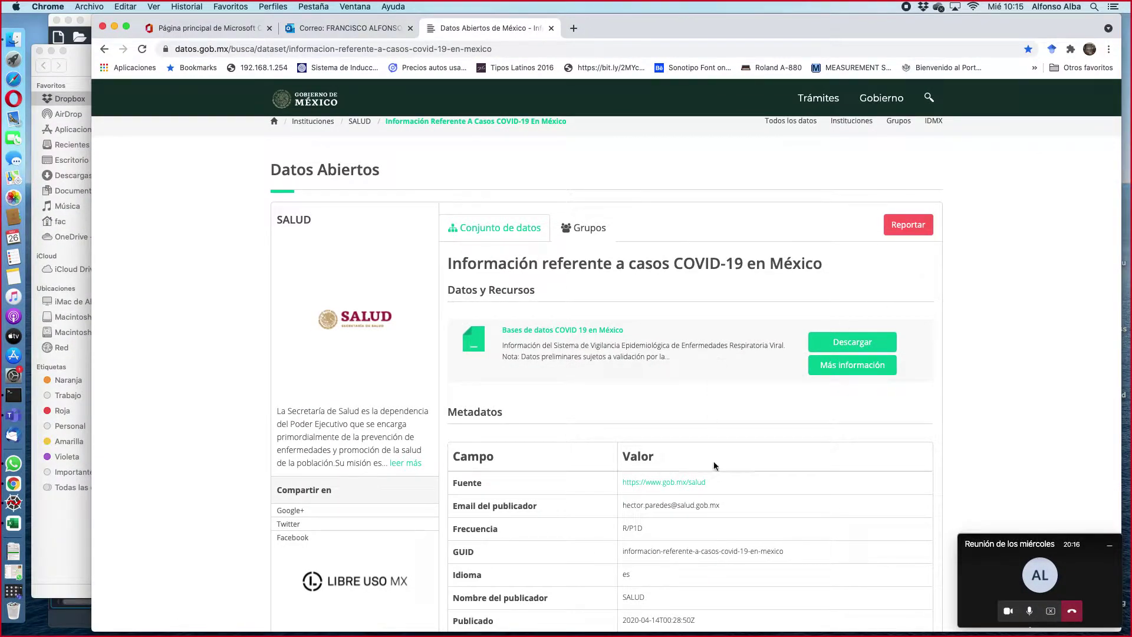
pyautogui.scroll(-2, 720, 622)
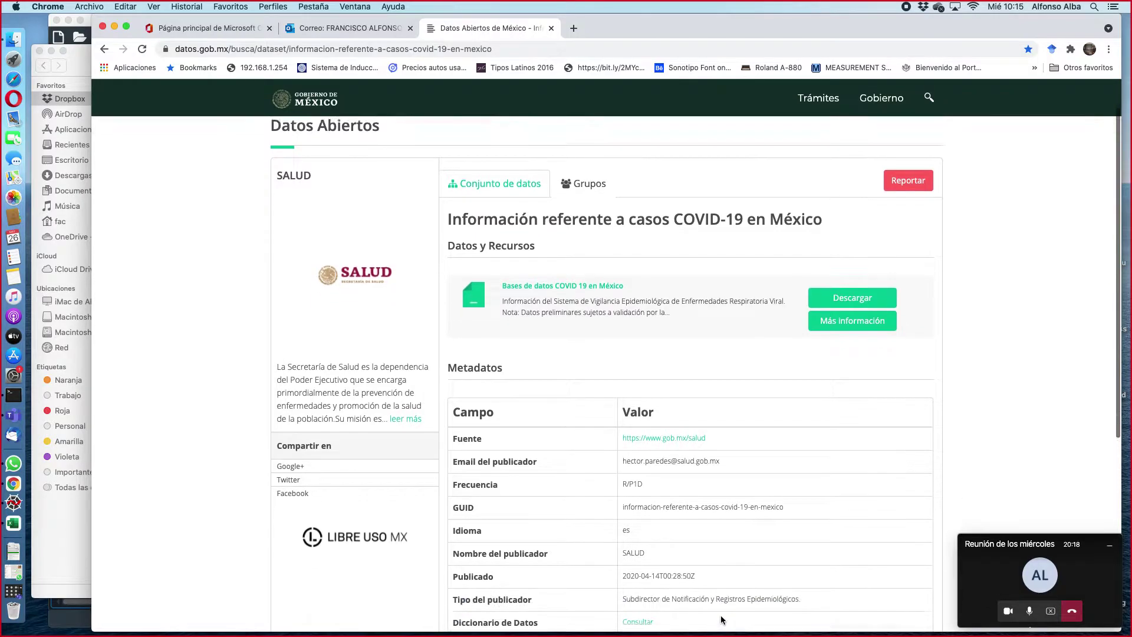
pyautogui.scroll(-1, 720, 619)
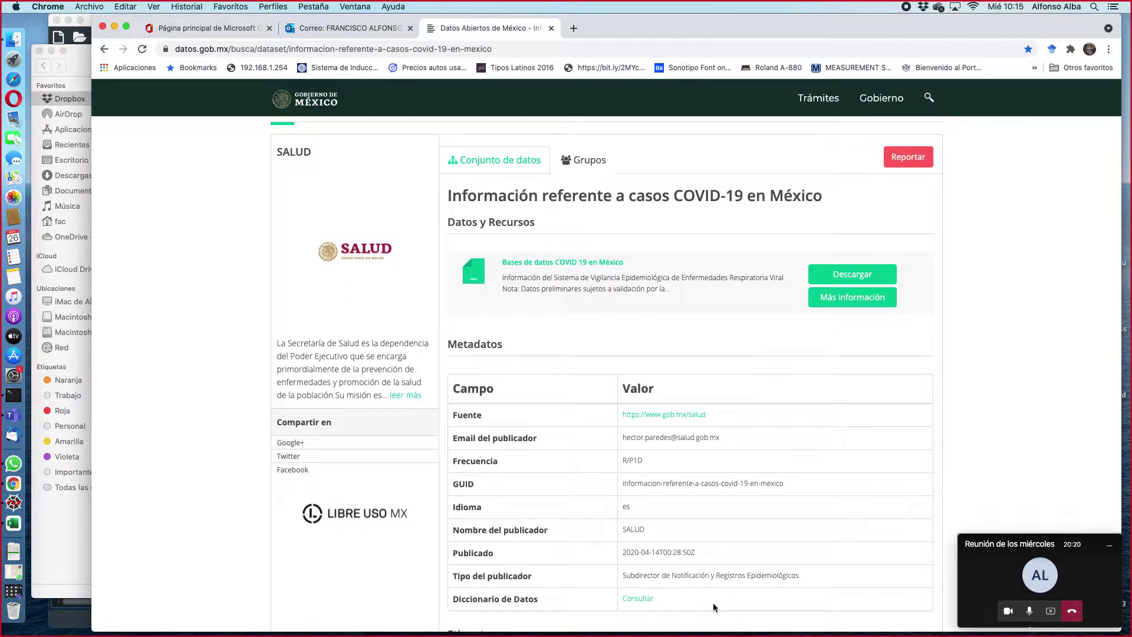
pyautogui.tripleClick(632, 554)
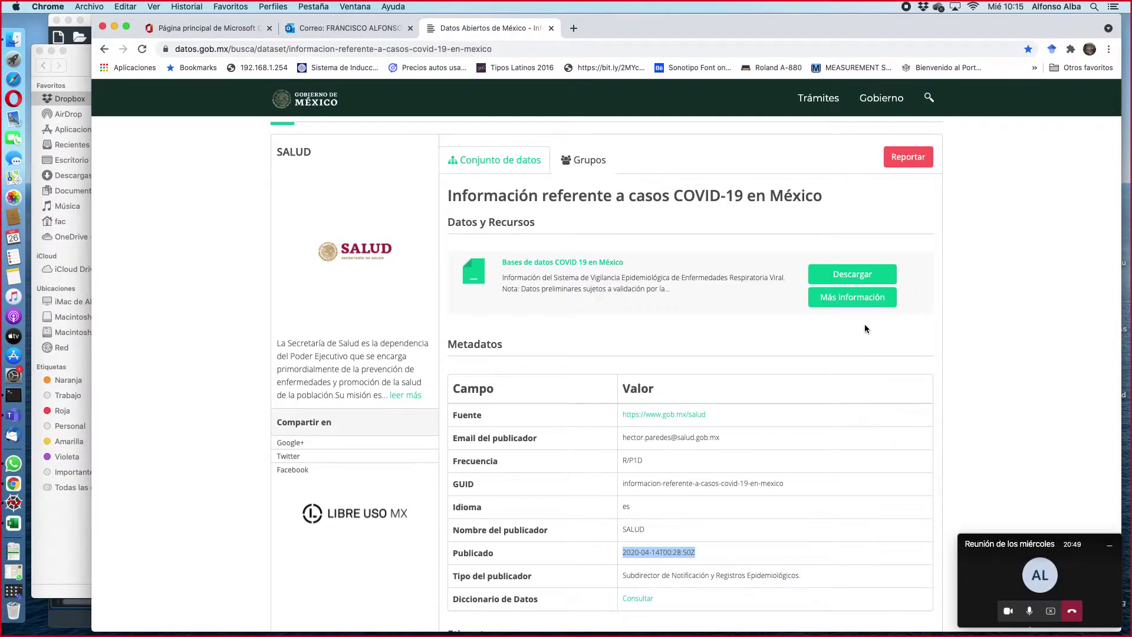
# Step: Start the download of the "Bases de datos COVID 19 en México" dataset
pyautogui.click(856, 277)
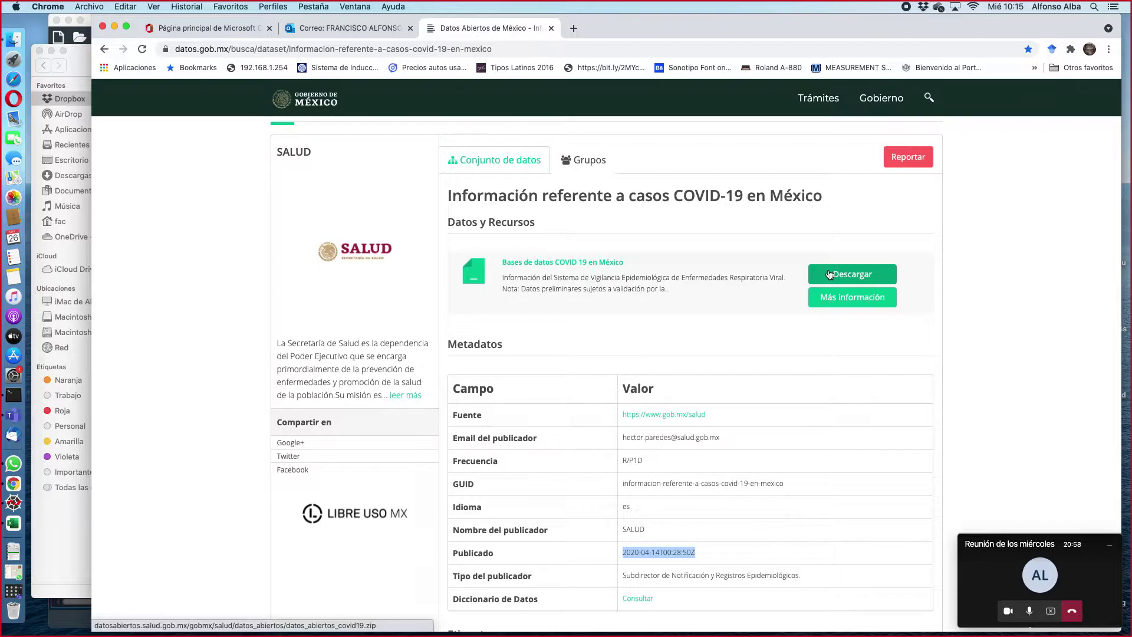
pyautogui.click(975, 6)
pyautogui.click(975, 6)
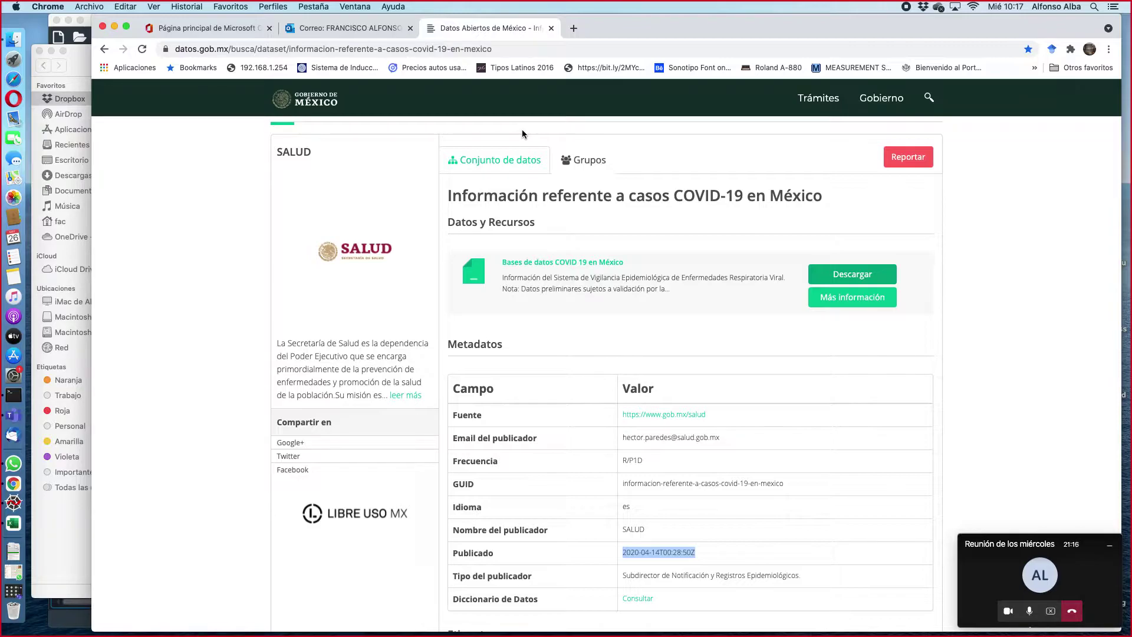
# Step: Switch back to Finder, widen its window, and open 200420COVID19MEXICO.xlsx from the covid folder in Excel
pyautogui.press('super+Tab')
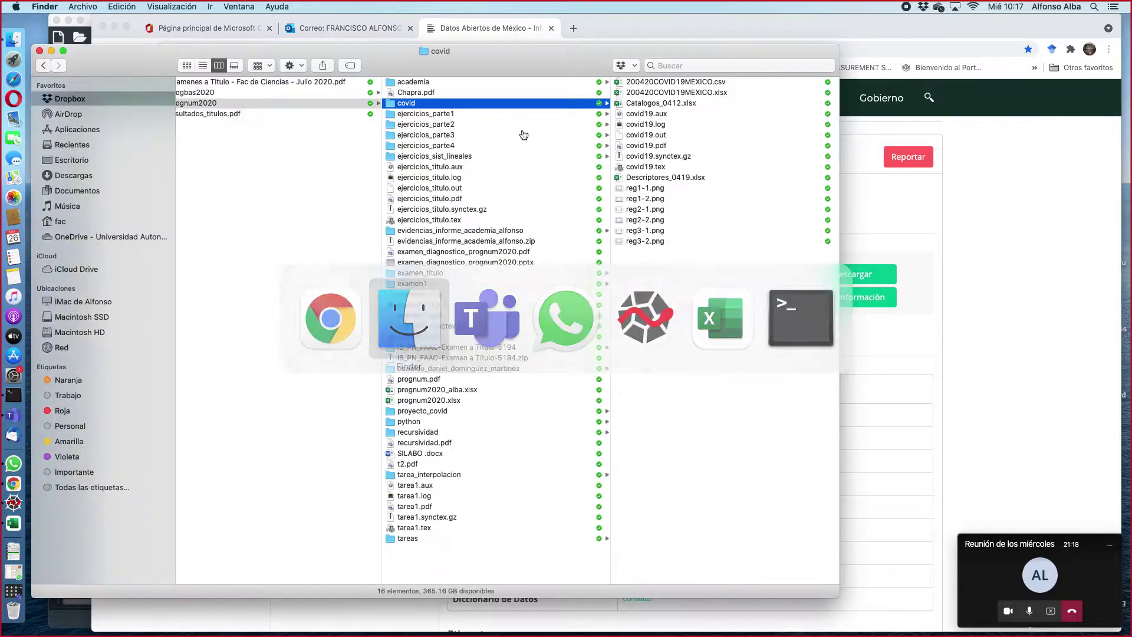
pyautogui.moveTo(840, 101); pyautogui.dragTo(1059, 94)
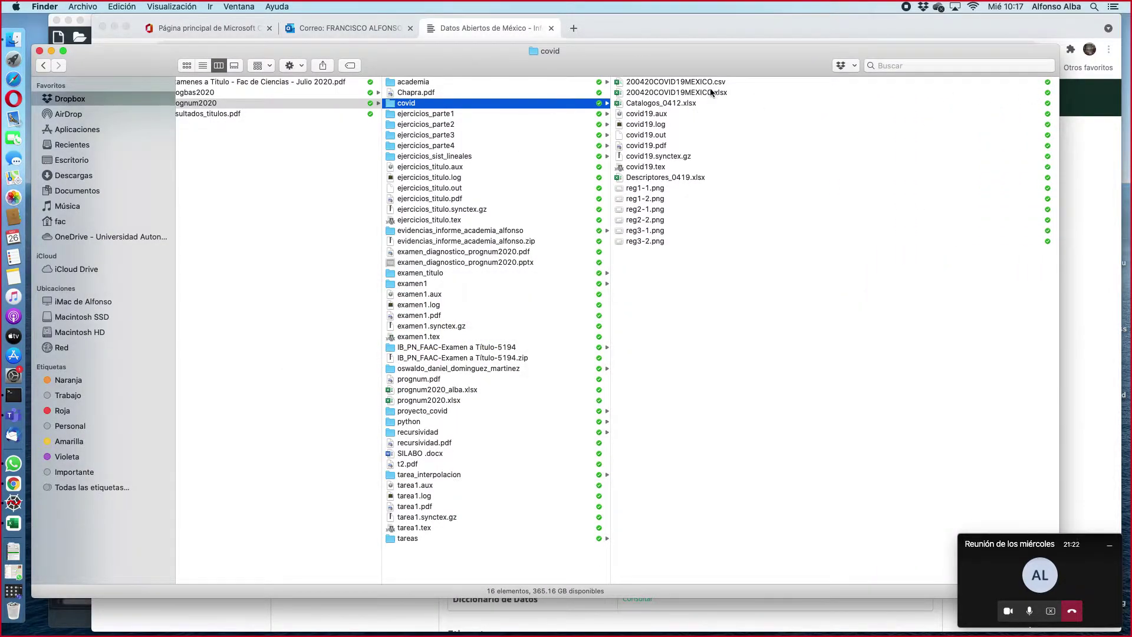
pyautogui.press('super+Tab')
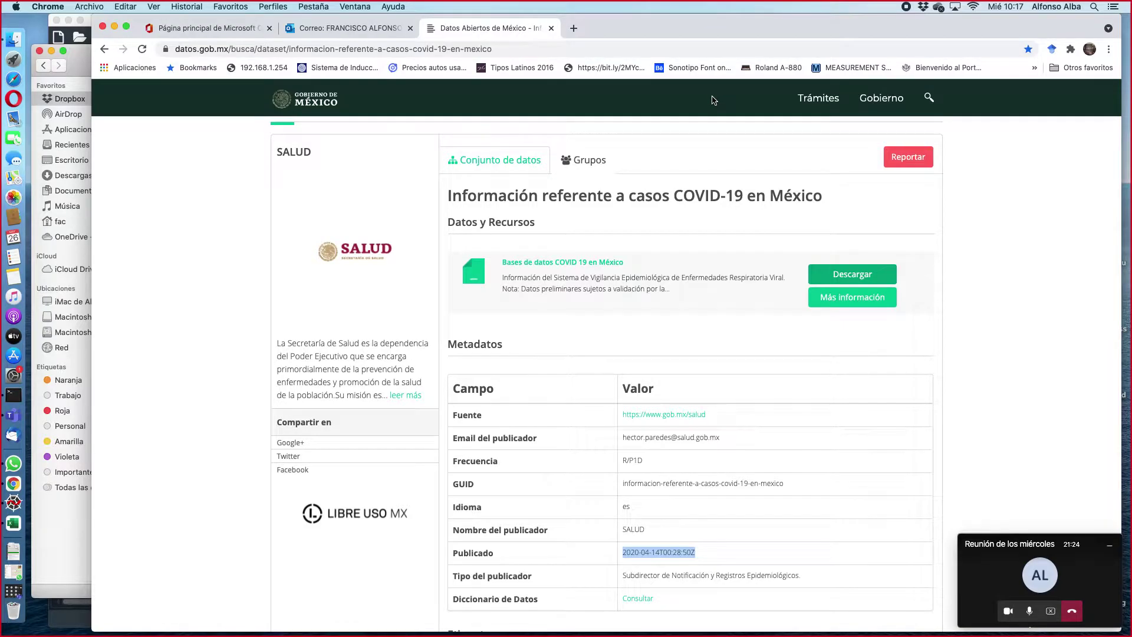
pyautogui.scroll(-2, 685, 193)
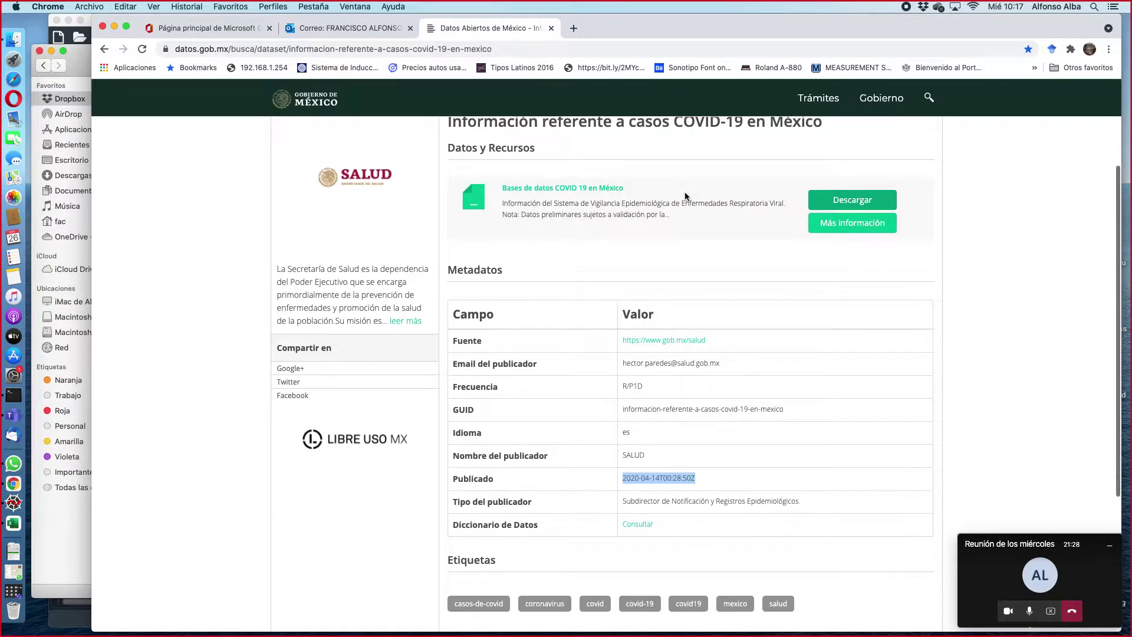
pyautogui.scroll(5, 684, 193)
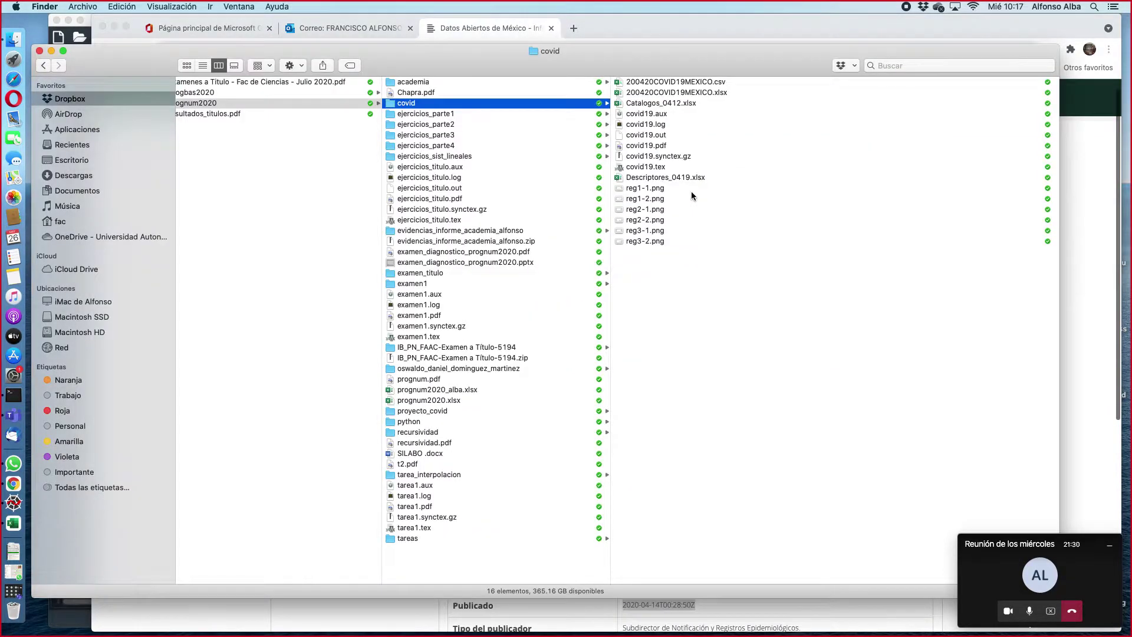
pyautogui.click(675, 83)
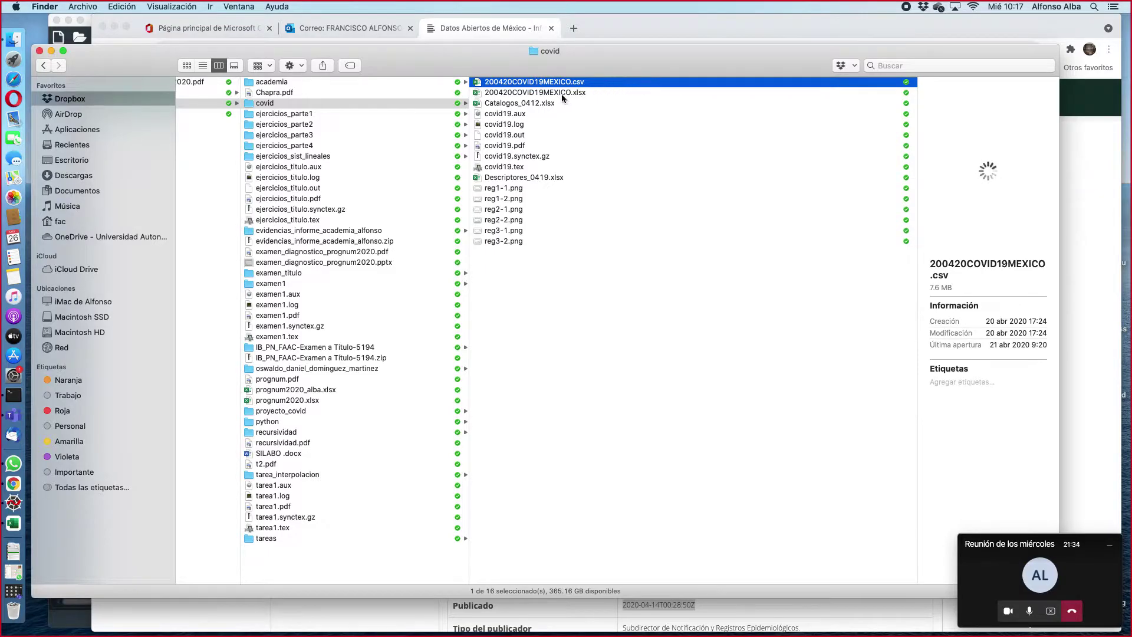
pyautogui.click(551, 93)
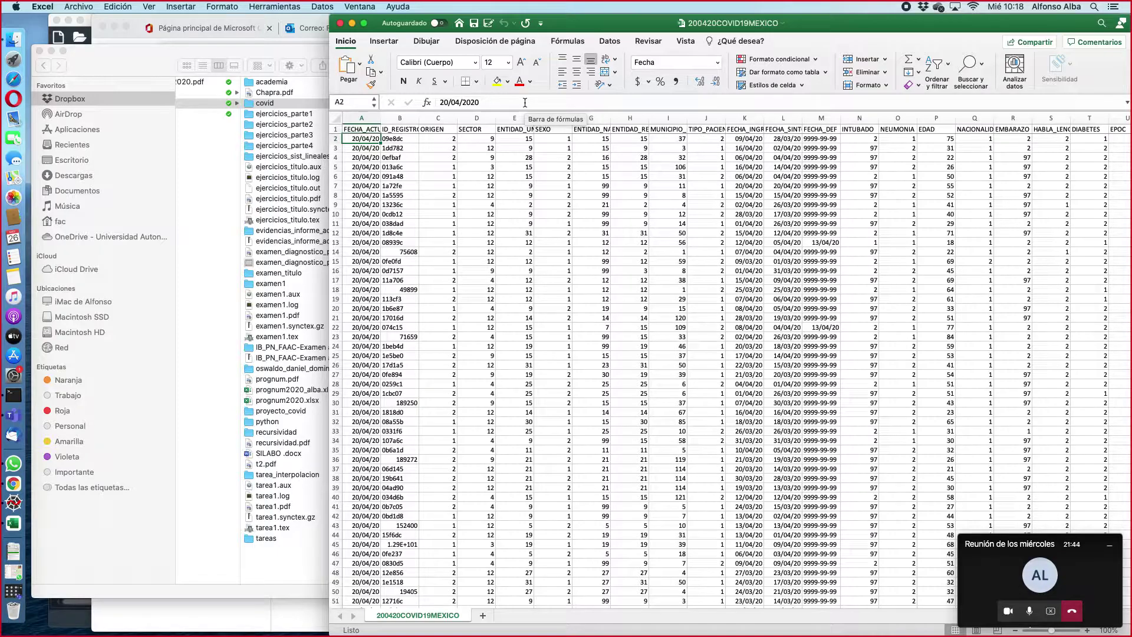
# Step: Reposition the Excel window to show more columns and look through the rows of case records
pyautogui.moveTo(840, 25); pyautogui.dragTo(732, 25)
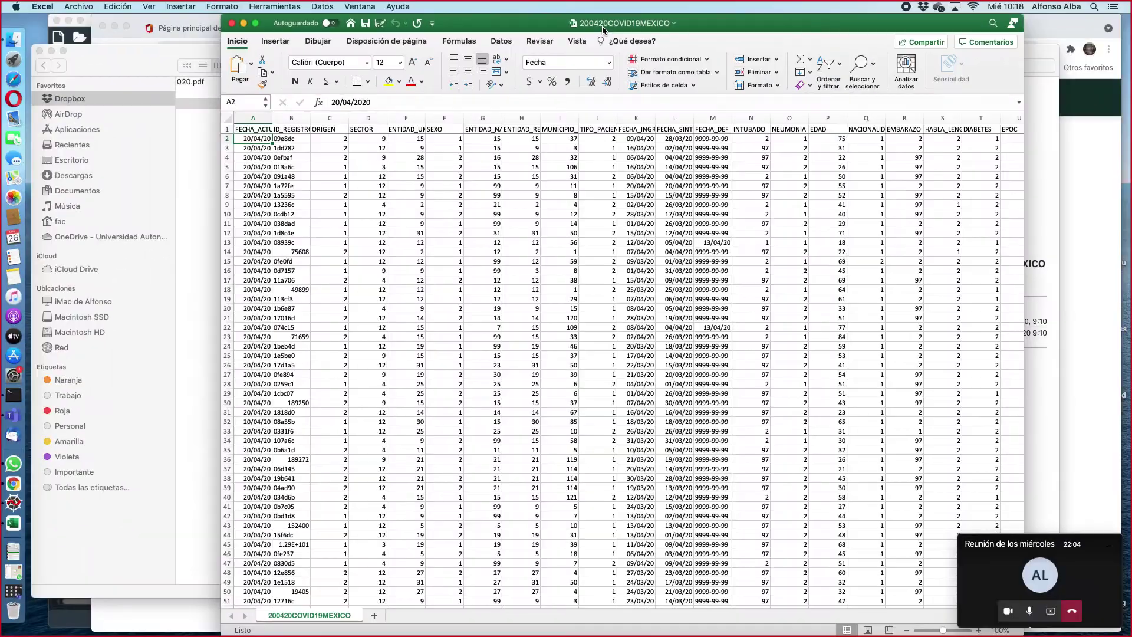
pyautogui.hscroll(1, 548, 184)
pyautogui.scroll(-12, 764, 192)
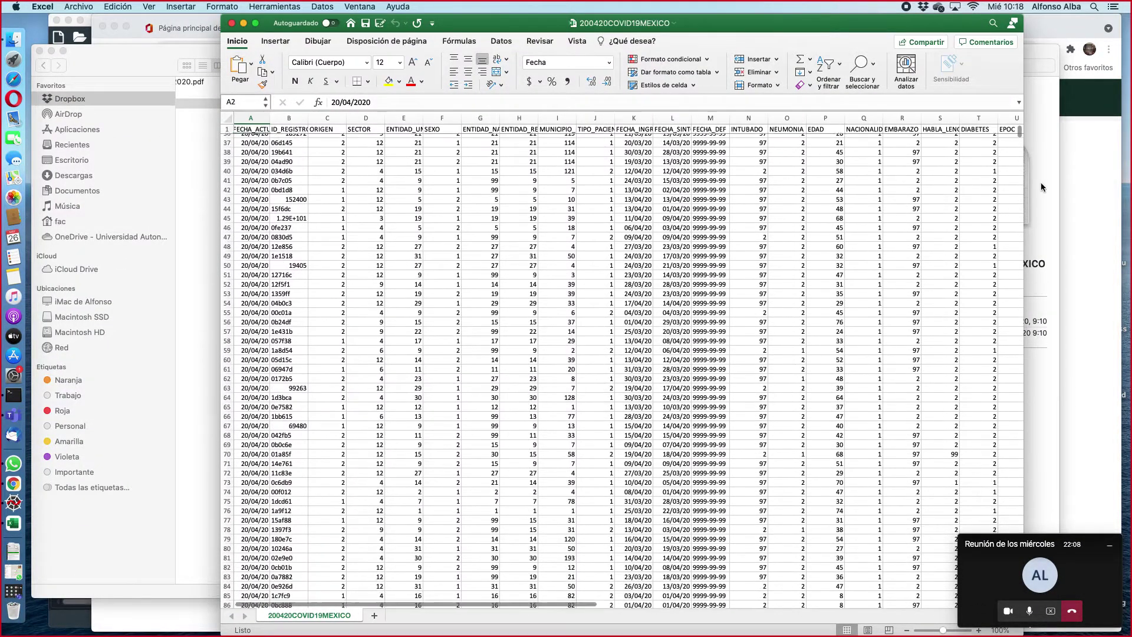
pyautogui.scroll(12, 990, 163)
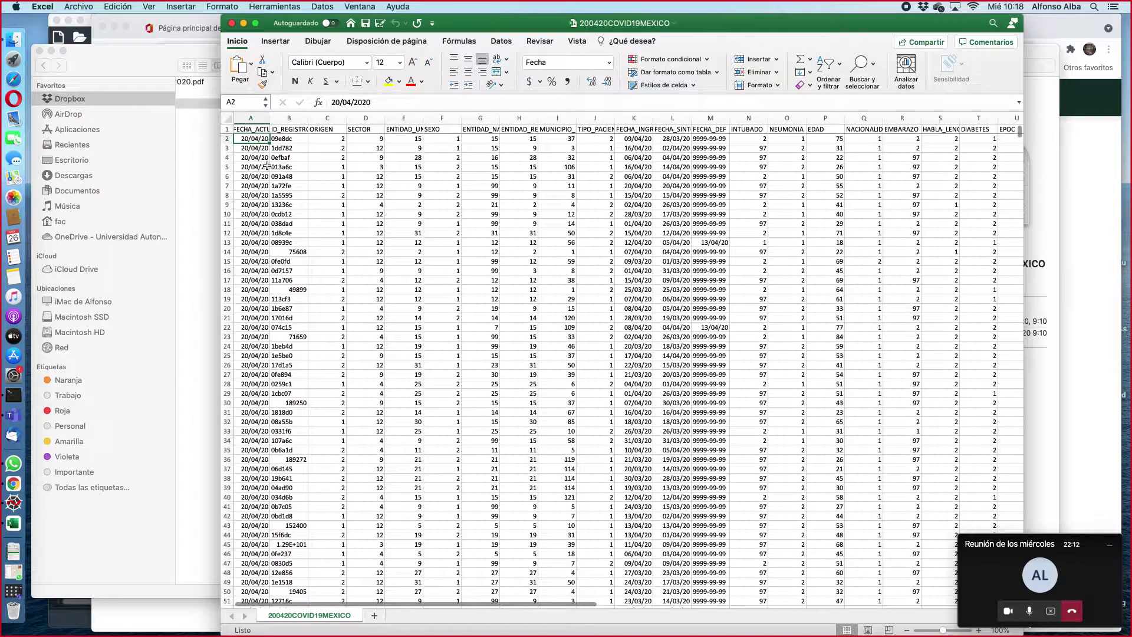
pyautogui.moveTo(227, 141); pyautogui.dragTo(228, 141)
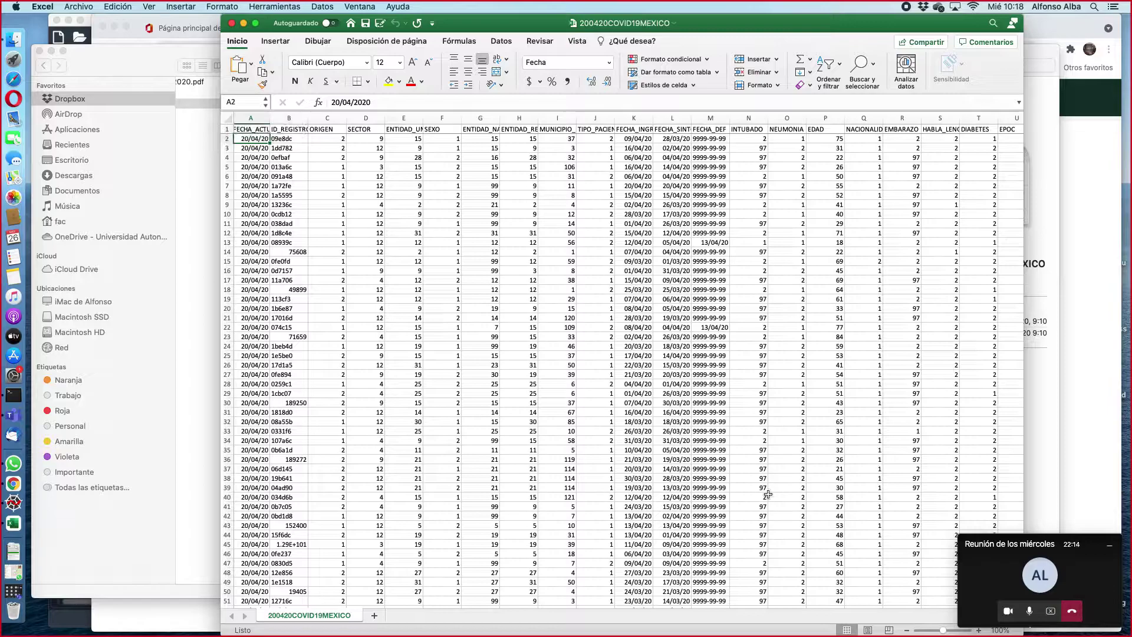
# Step: Move the floating meeting window out of the way and zoom the worksheet to 210%
pyautogui.moveTo(1019, 541); pyautogui.dragTo(1129, 543)
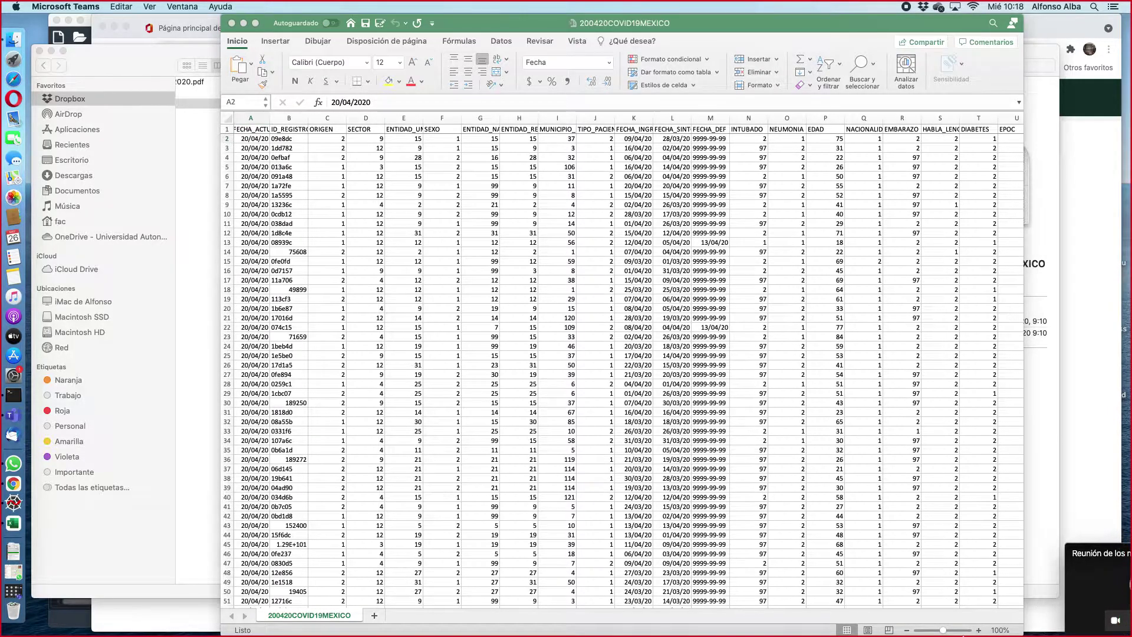
pyautogui.click(979, 630)
pyautogui.click(979, 629)
pyautogui.click(978, 630)
pyautogui.click(979, 630)
pyautogui.click(979, 630)
pyautogui.click(979, 630)
pyautogui.click(979, 630)
pyautogui.click(979, 630)
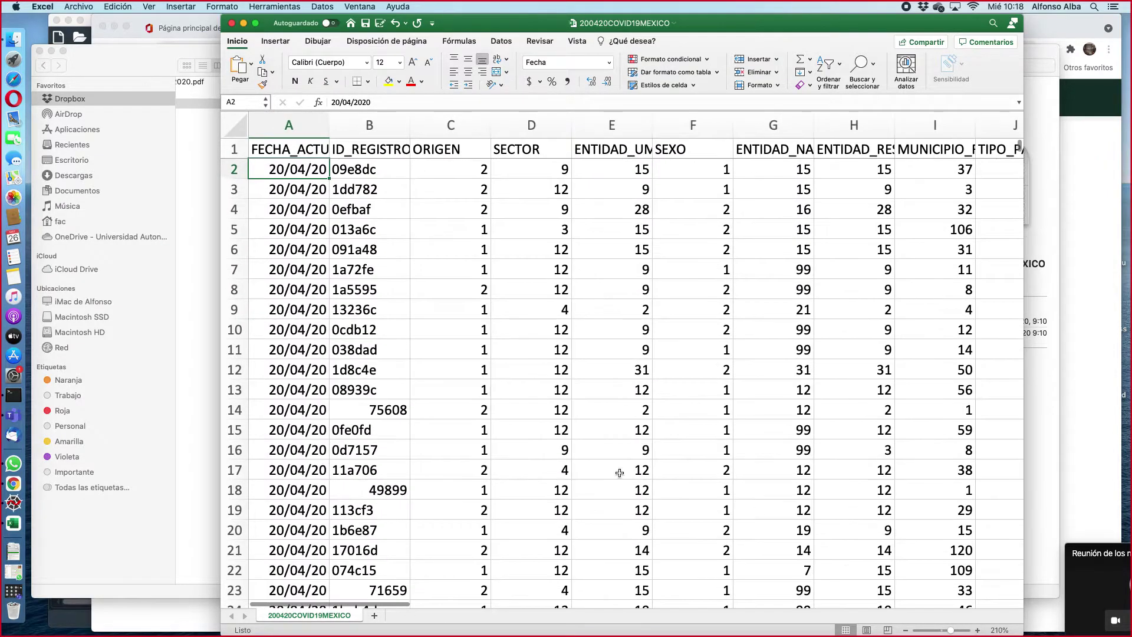
# Step: Select the whole of row 2, the first case record in the worksheet
pyautogui.click(239, 172)
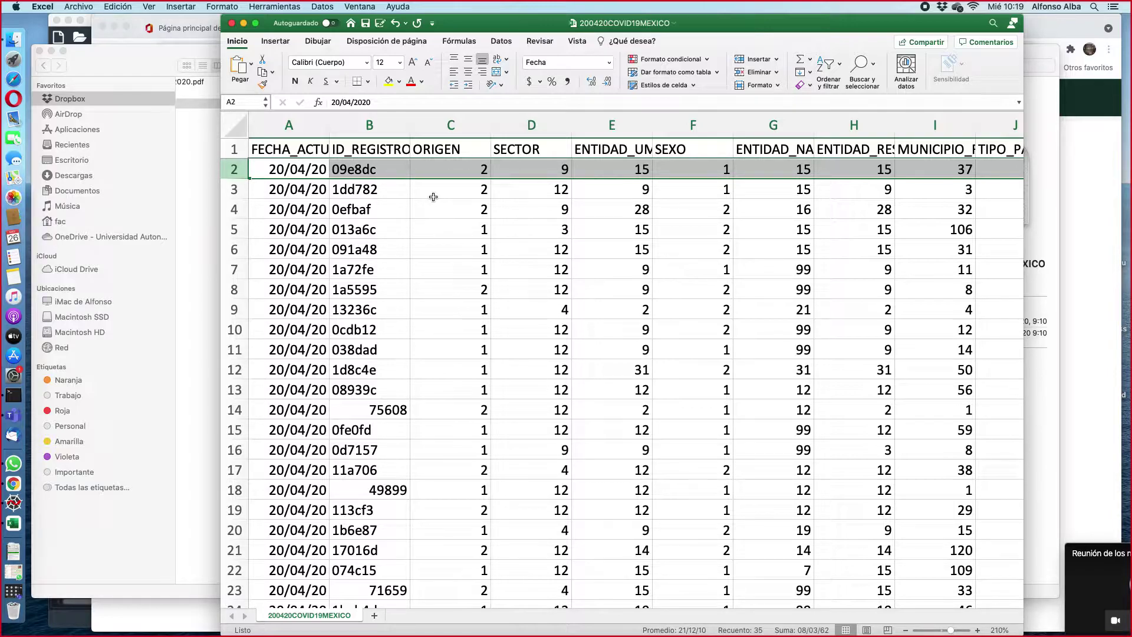
# Step: Select rows 2 and 3 in turn as individual case records and look across the columns of row 2
pyautogui.click(465, 196)
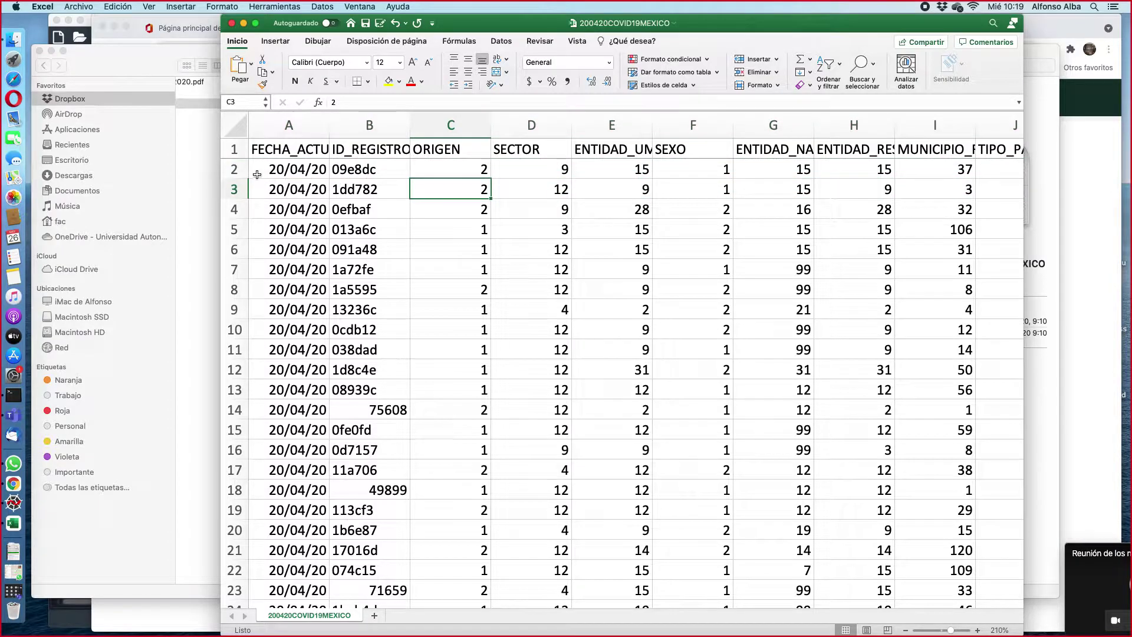
pyautogui.click(234, 170)
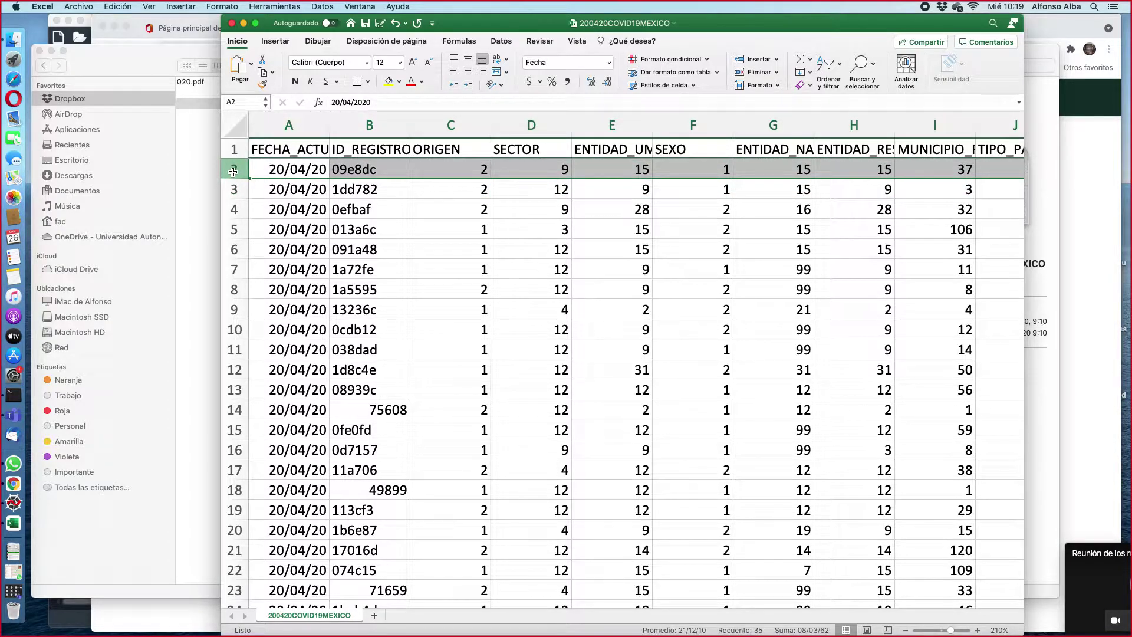
pyautogui.click(241, 192)
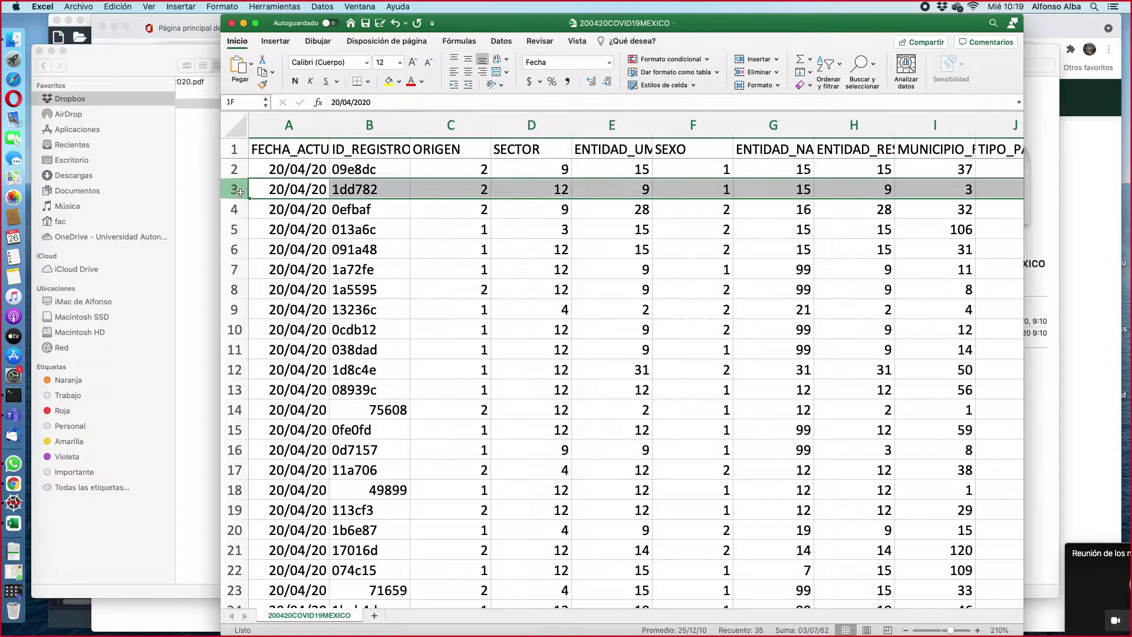
pyautogui.click(234, 171)
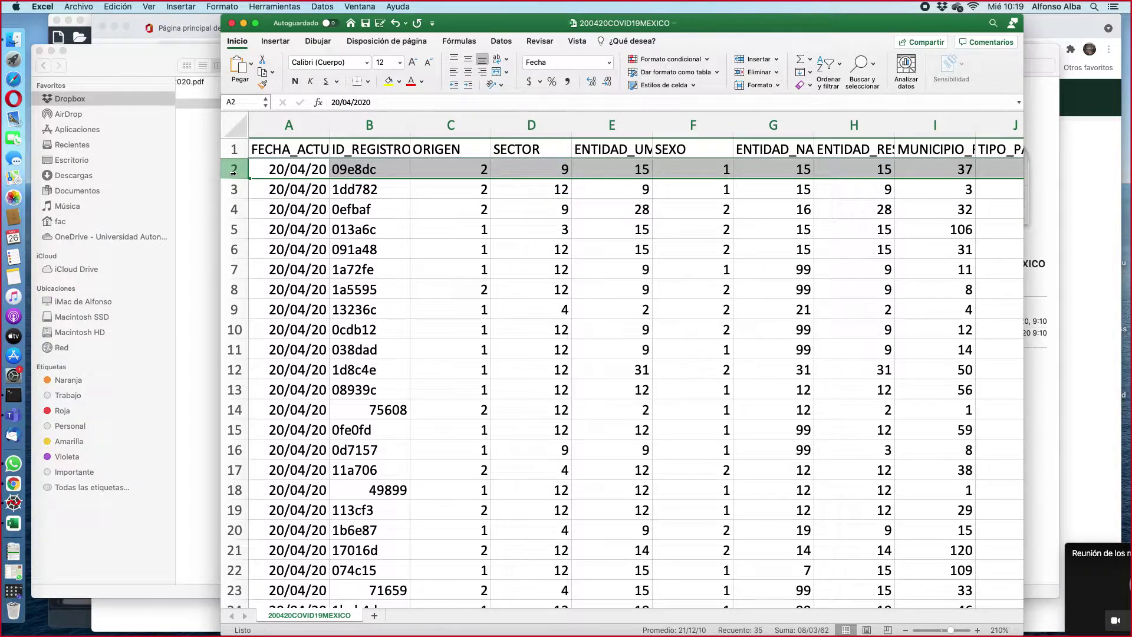
pyautogui.hscroll(4, 614, 231)
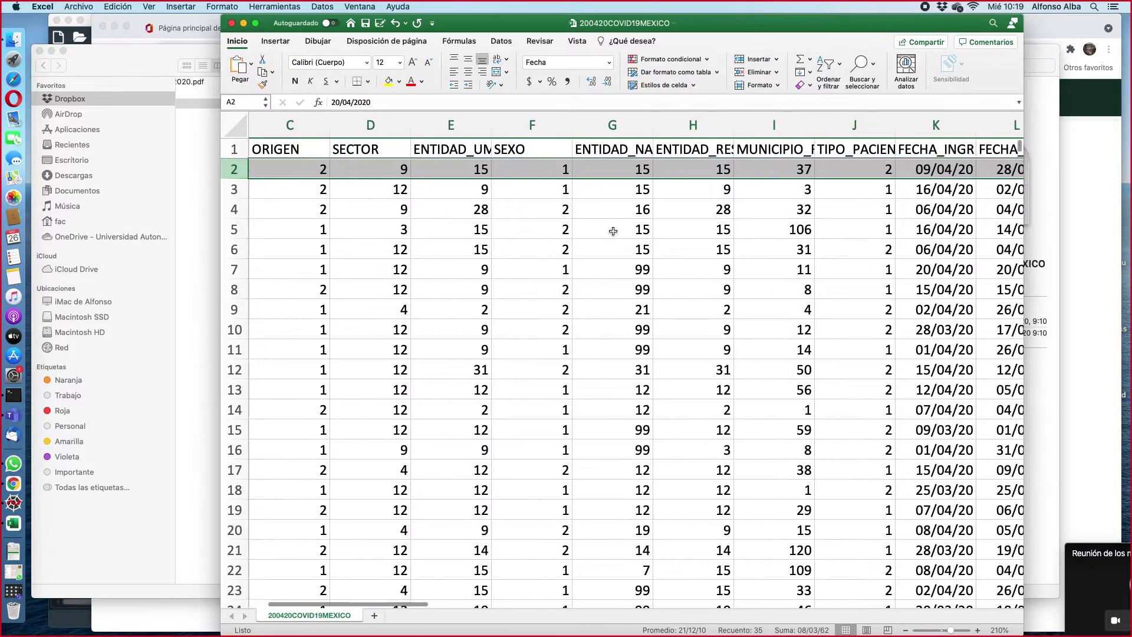
pyautogui.hscroll(-4, 613, 230)
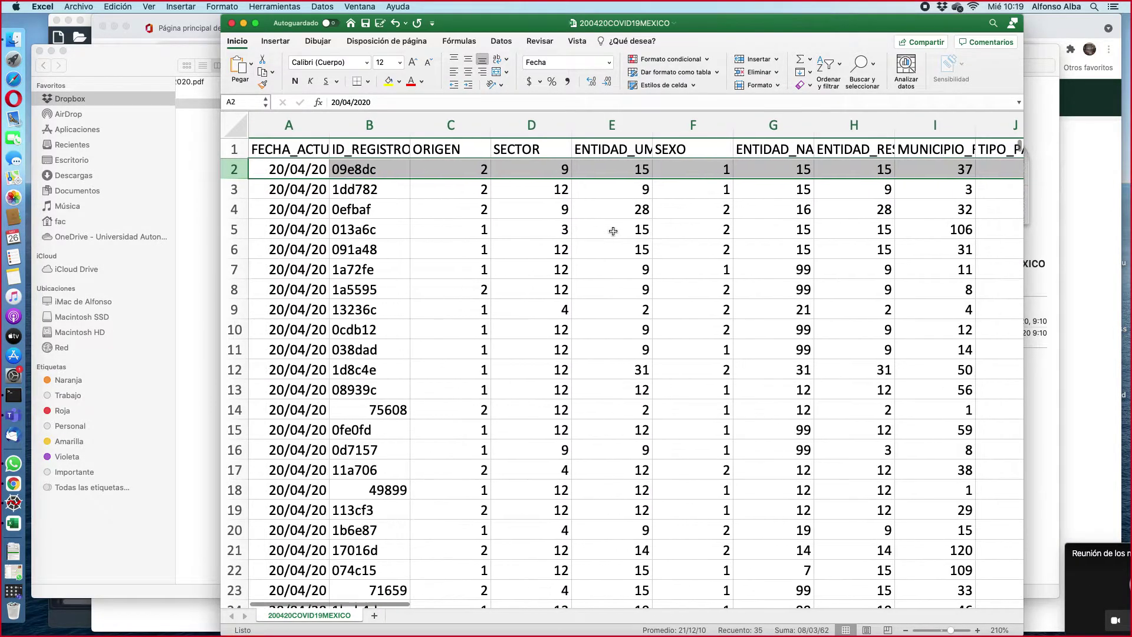
# Step: Select the FECHA_ACTUALIZACION column and look through its dates down the case records
pyautogui.click(310, 172)
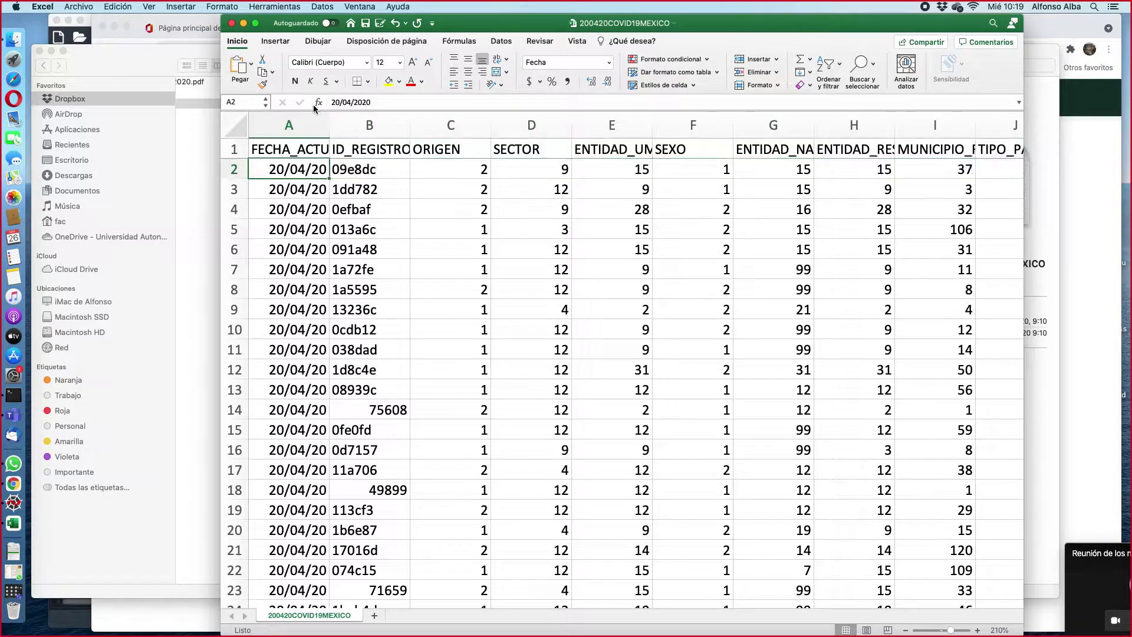
pyautogui.click(305, 127)
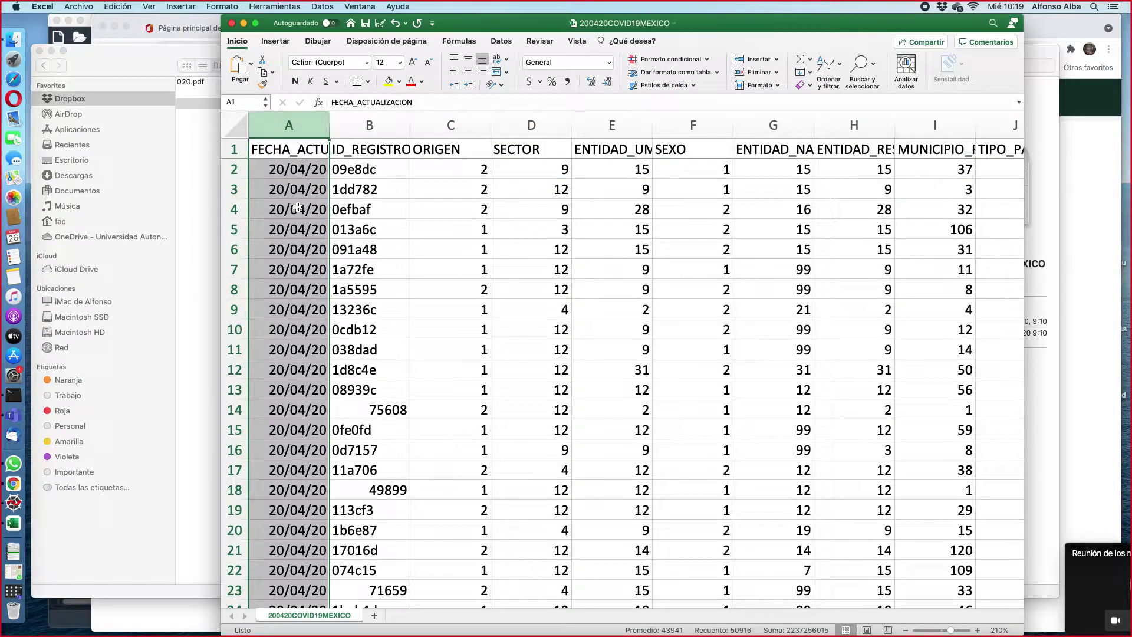
pyautogui.scroll(-4, 293, 252)
pyautogui.scroll(-15, 293, 251)
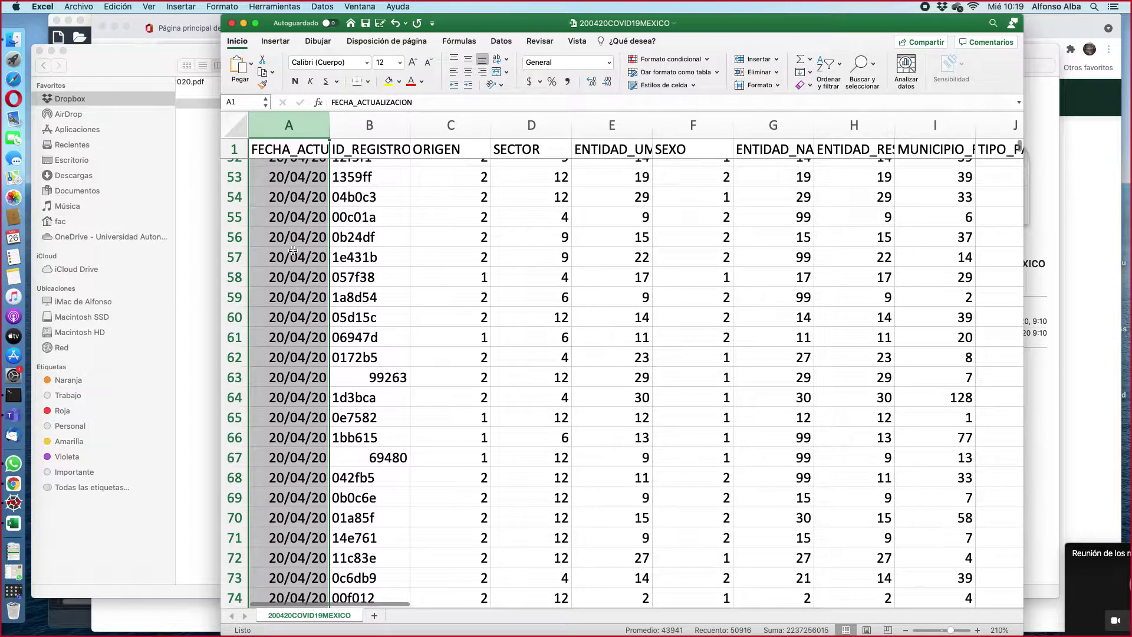
pyautogui.scroll(-3, 293, 252)
pyautogui.scroll(20, 293, 249)
pyautogui.hscroll(5, 293, 250)
pyautogui.hscroll(-5, 293, 249)
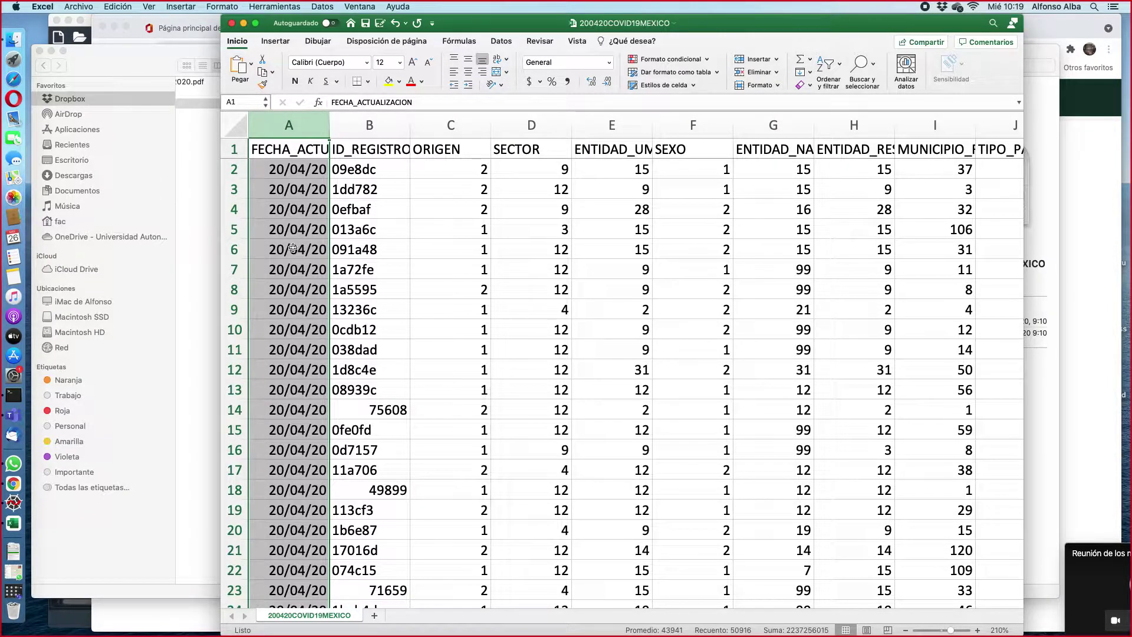
# Step: Select the ID_REGISTRO column, and widen the ENTIDAD_UM column so that its full heading fits
pyautogui.click(388, 131)
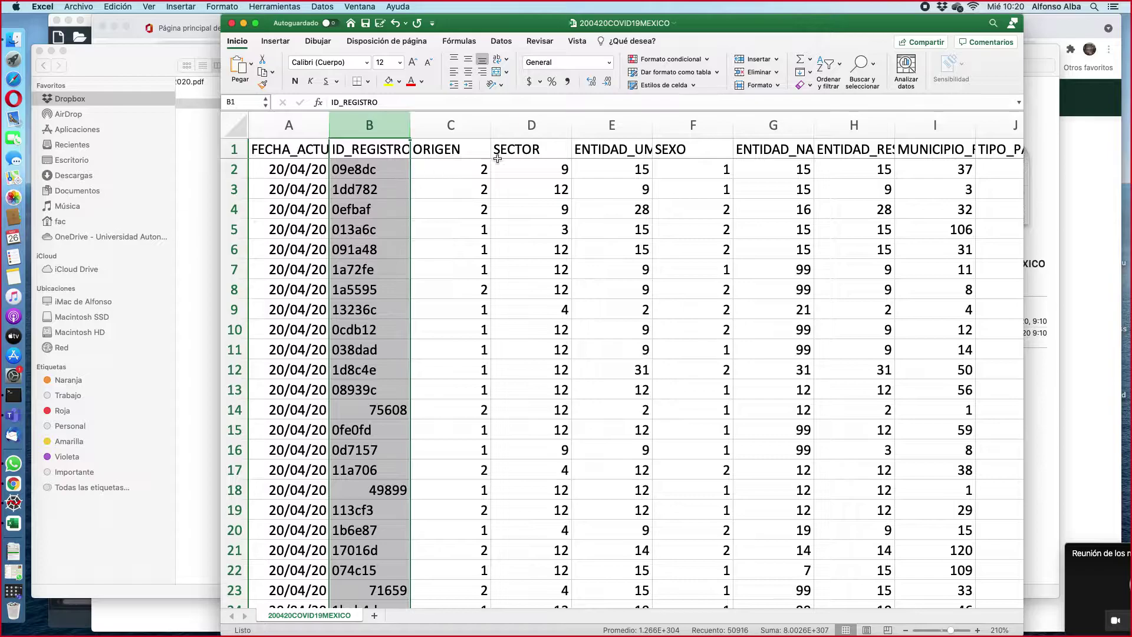
pyautogui.click(620, 127)
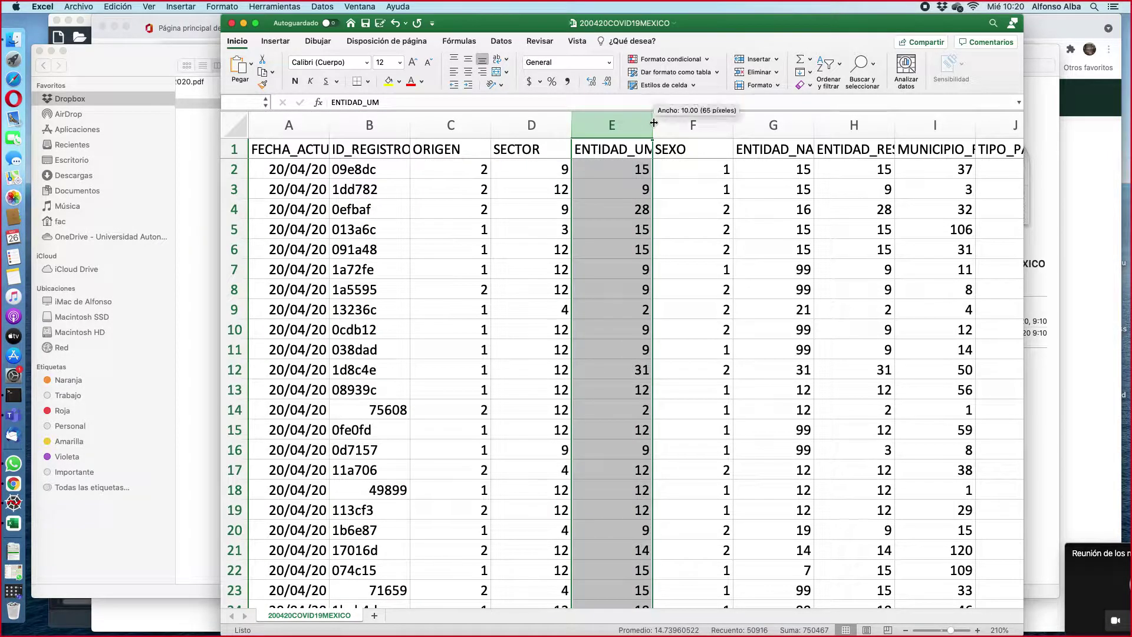
pyautogui.moveTo(654, 123); pyautogui.dragTo(683, 124)
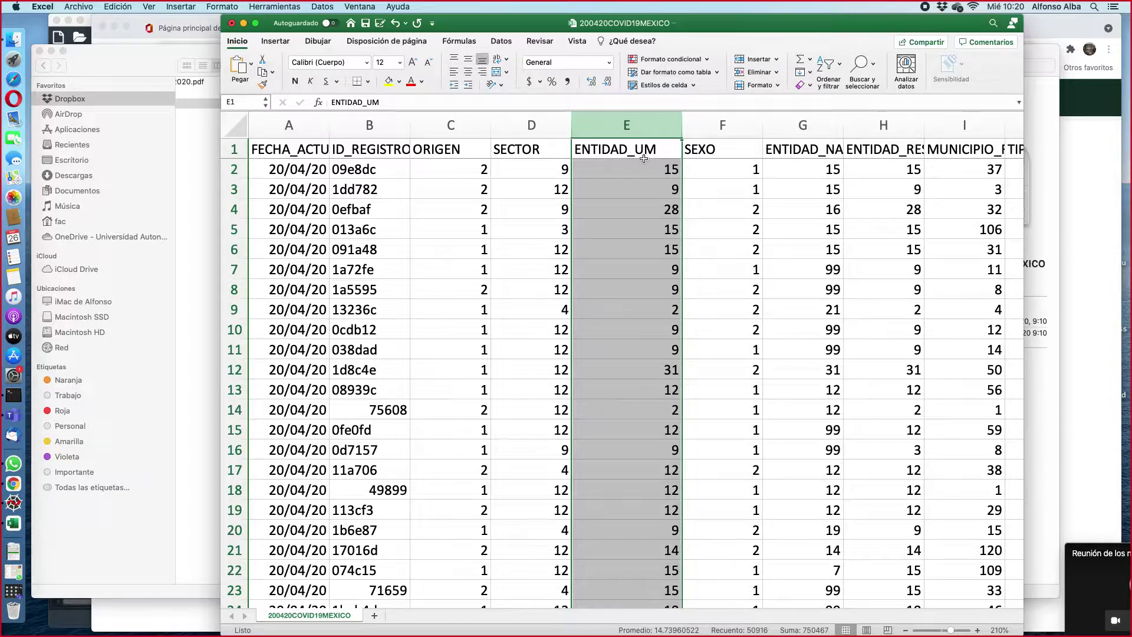
# Step: Select the SEXO column and inspect the sex codes in cells F2 and F4
pyautogui.click(707, 149)
pyautogui.hotkey('ctrl', 'space')
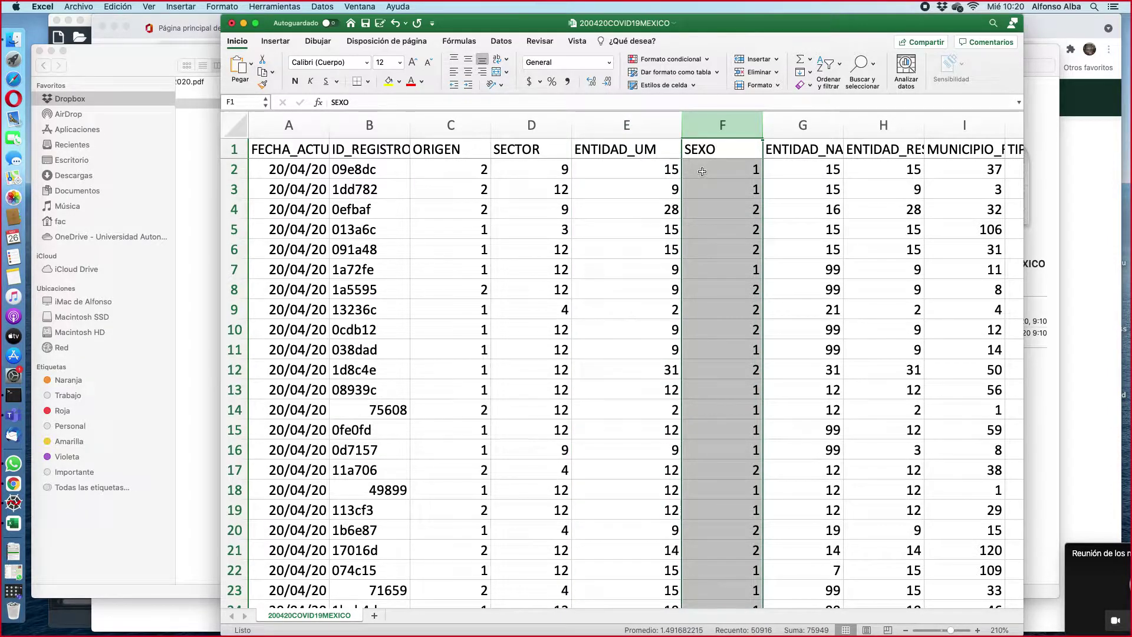
pyautogui.click(752, 173)
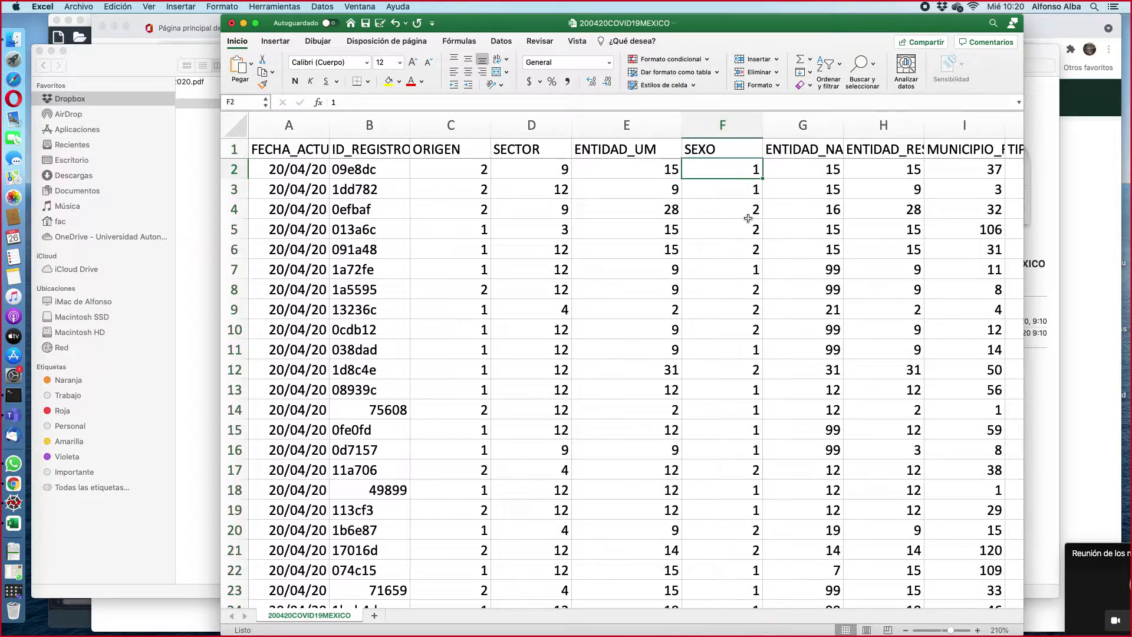
pyautogui.click(748, 215)
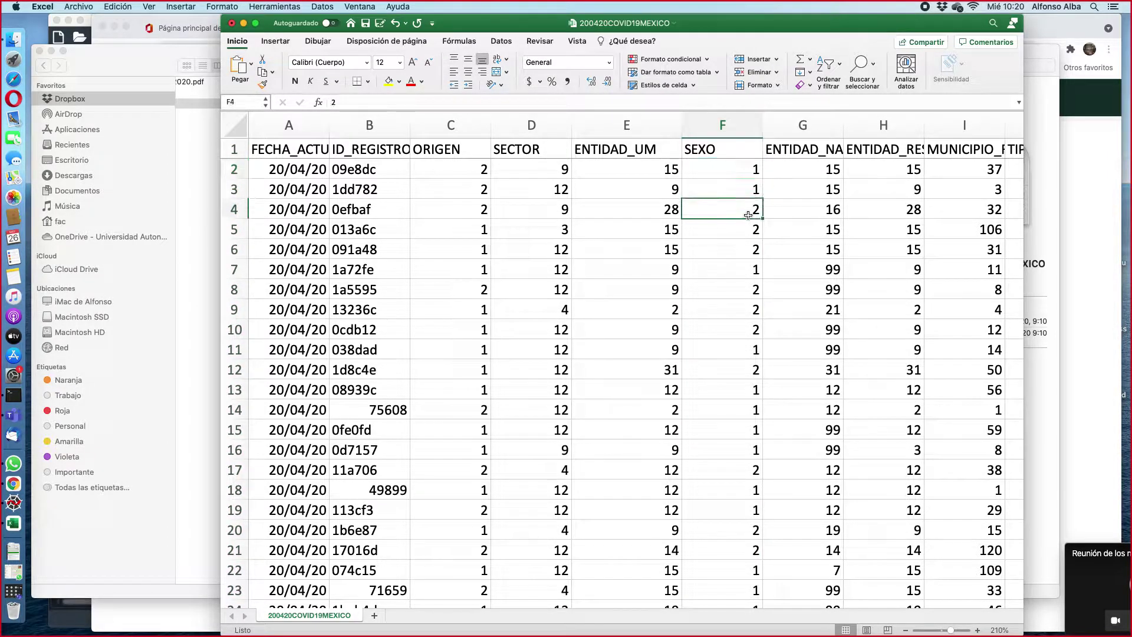
# Step: Move the dataset window aside to uncover the Finder file list and reselect SEXO cell F4
pyautogui.moveTo(754, 28); pyautogui.dragTo(828, 28)
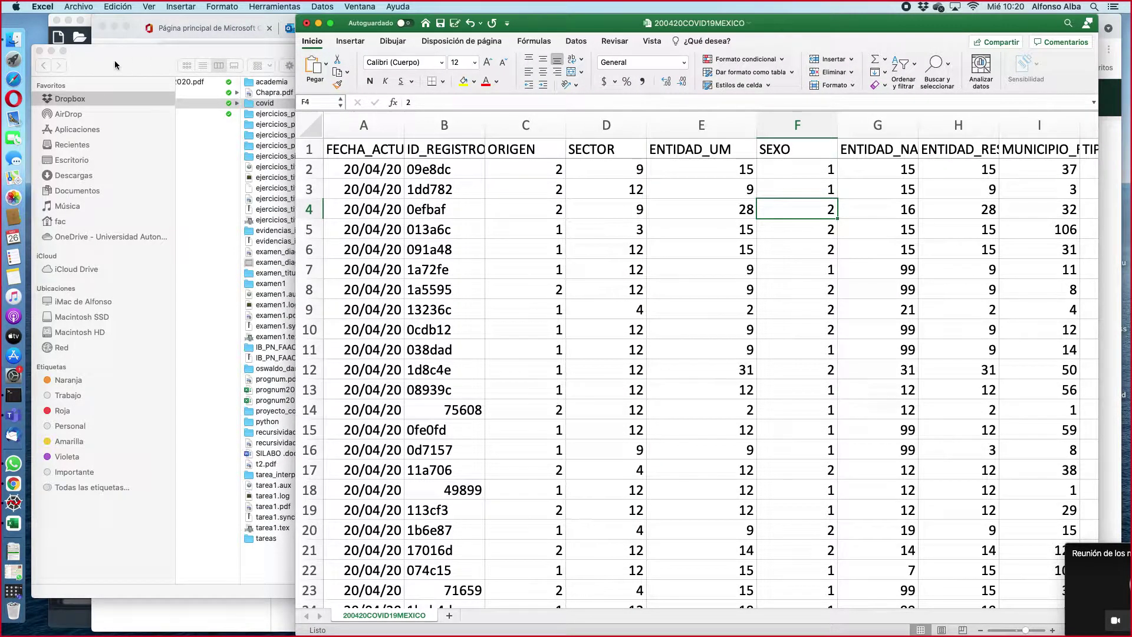
pyautogui.click(796, 189)
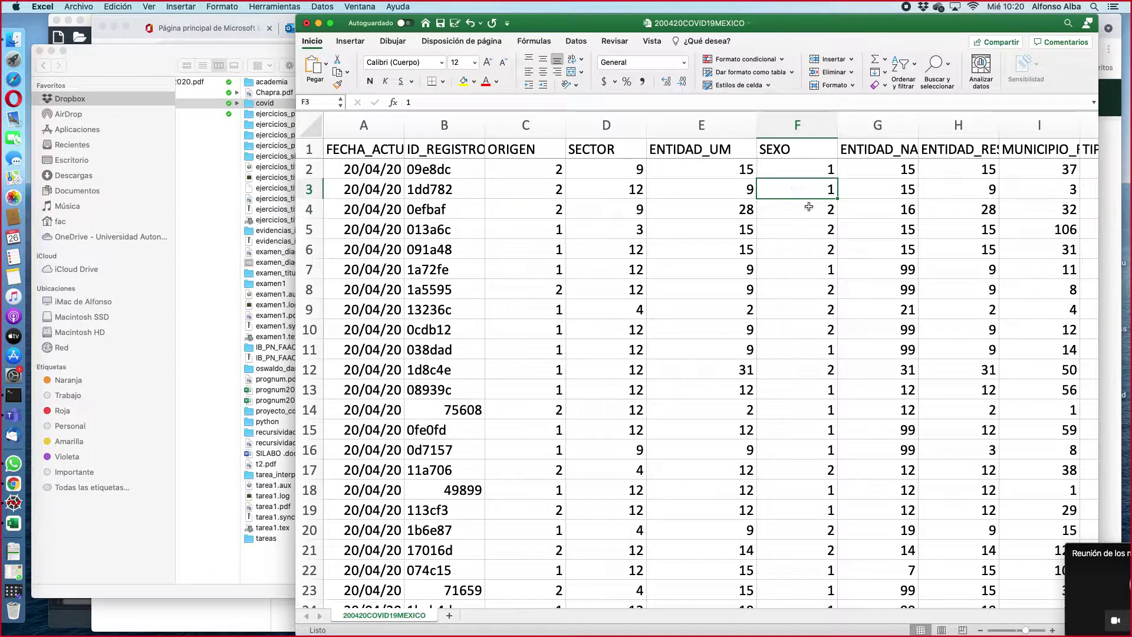
pyautogui.click(809, 207)
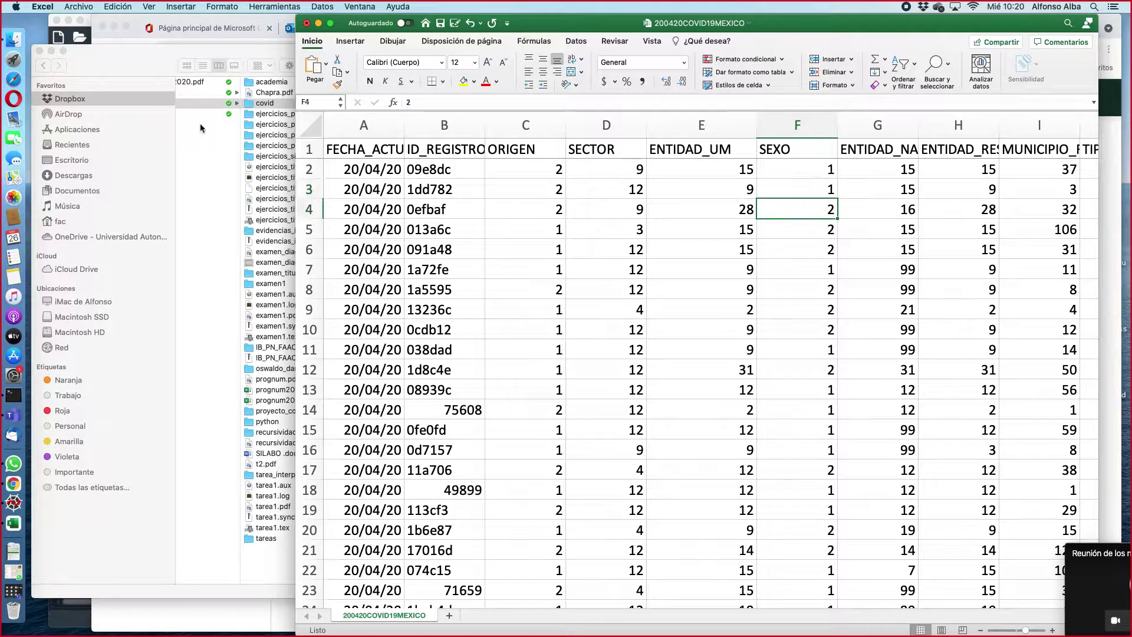
# Step: Switch to Finder and open Descriptores_0419.xlsx from the covid folder in Excel
pyautogui.click(141, 76)
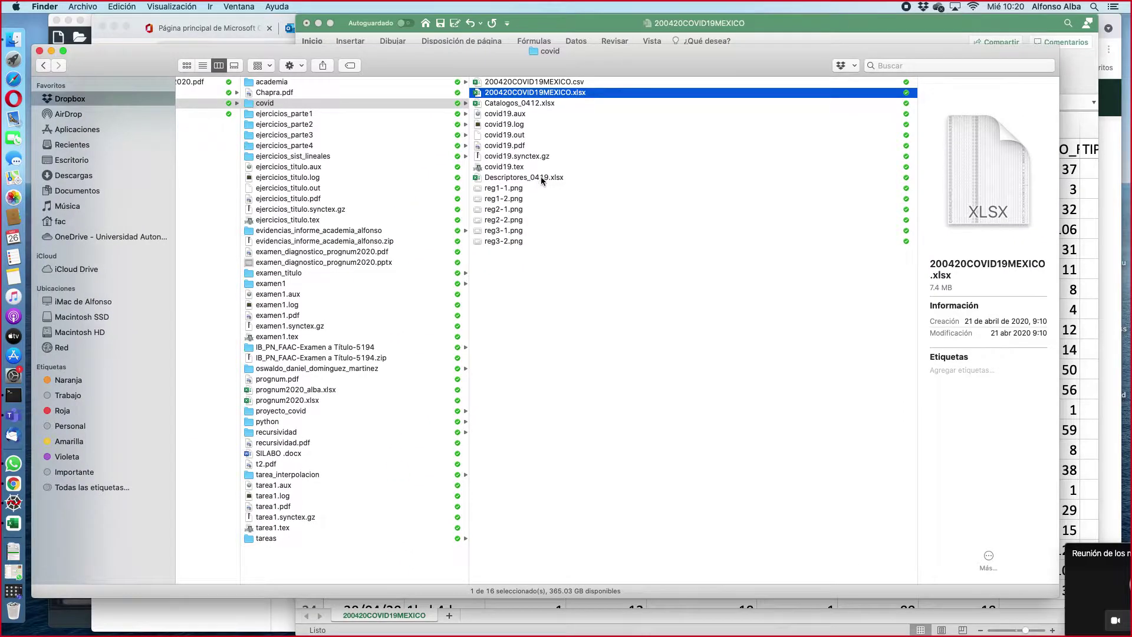
pyautogui.click(540, 181)
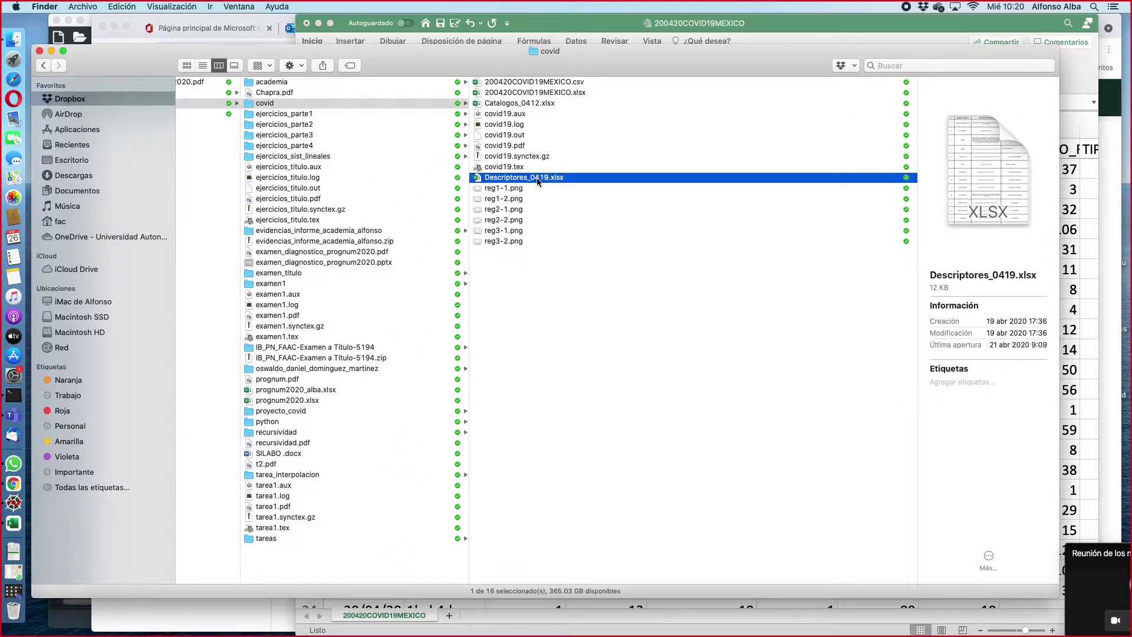
pyautogui.doubleClick(538, 180)
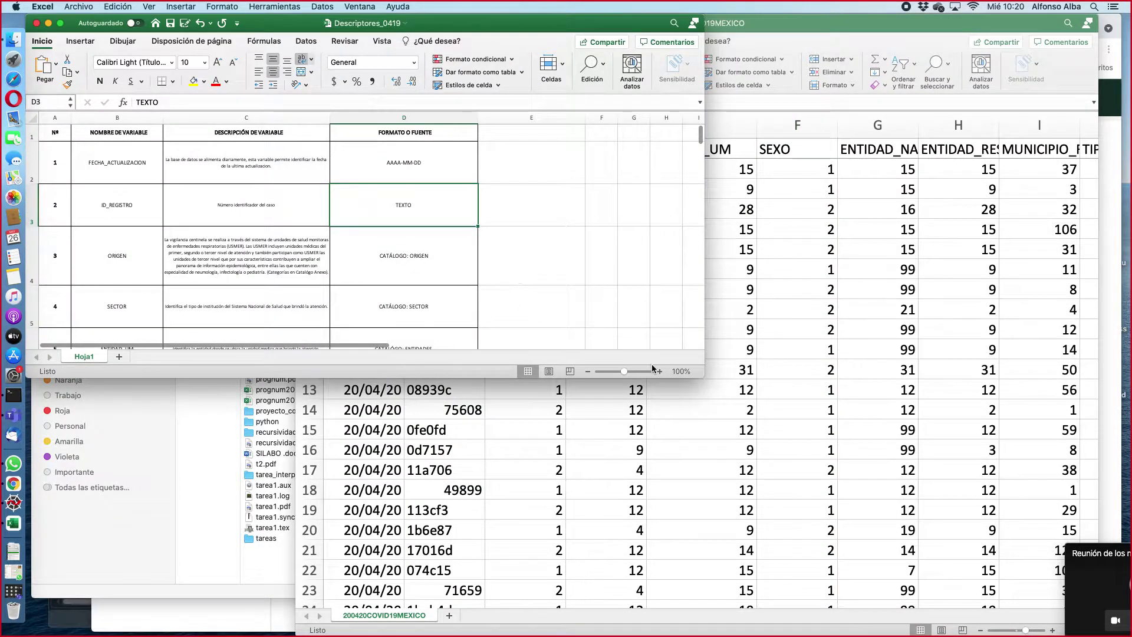
# Step: Make the Descriptores_0419 window taller, zoom it to 160% and view the variable descriptions
pyautogui.moveTo(701, 377); pyautogui.dragTo(690, 622)
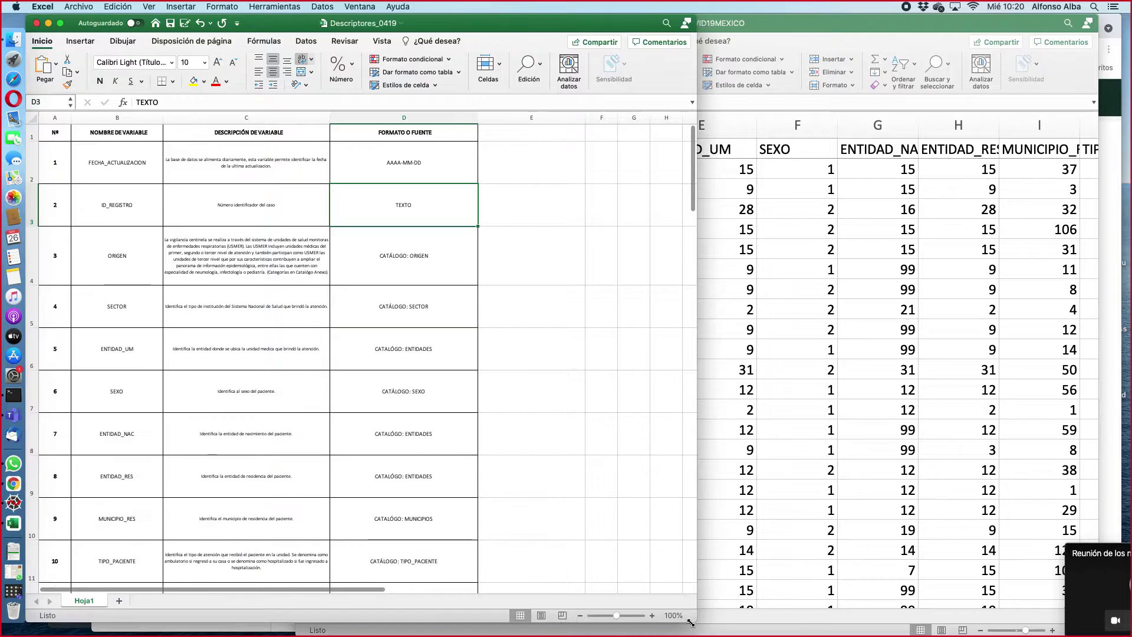
pyautogui.click(652, 615)
pyautogui.click(652, 616)
pyautogui.click(651, 615)
pyautogui.click(652, 615)
pyautogui.click(651, 615)
pyautogui.click(652, 615)
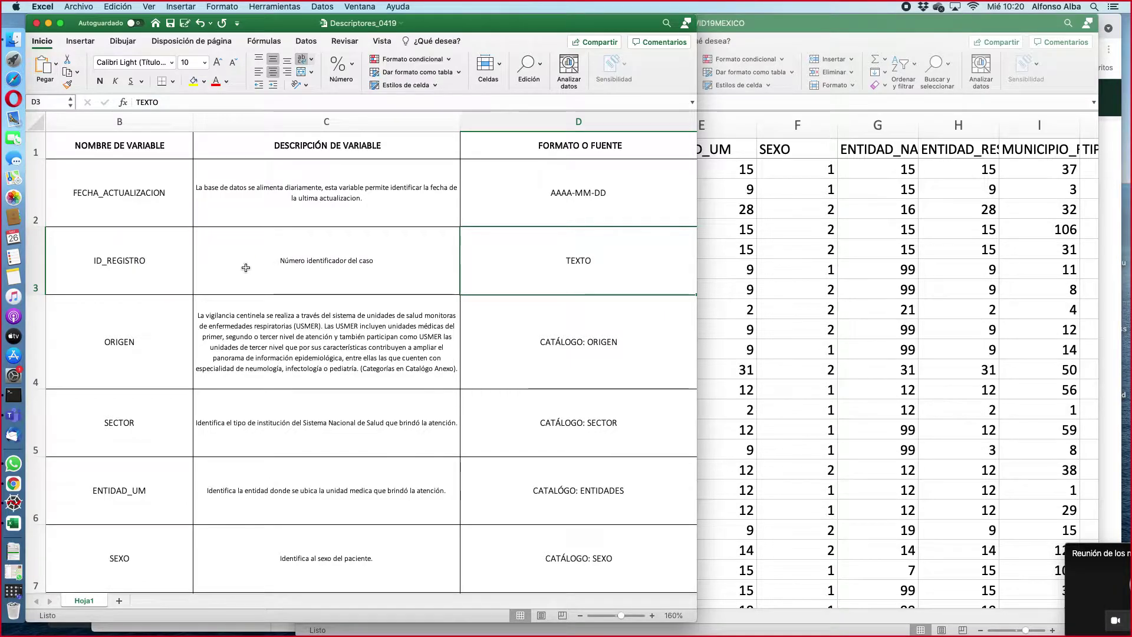
pyautogui.scroll(-3, 219, 265)
# Step: Switch to Finder and open Catalogos_0412.xlsx from the covid folder in Excel
pyautogui.press('super+Tab')
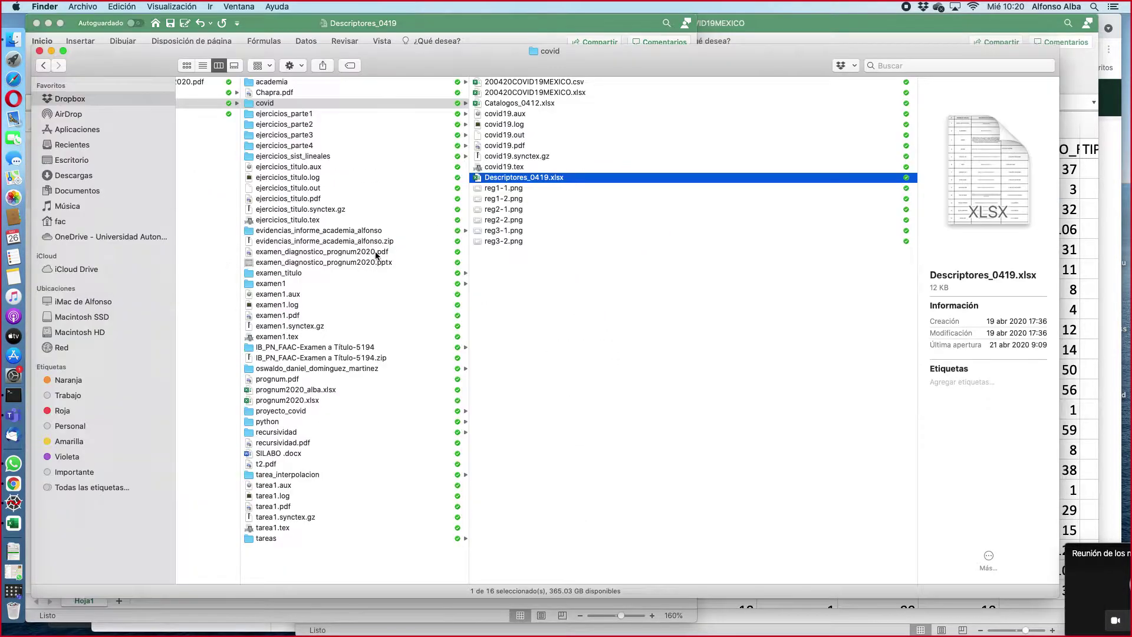
pyautogui.click(531, 103)
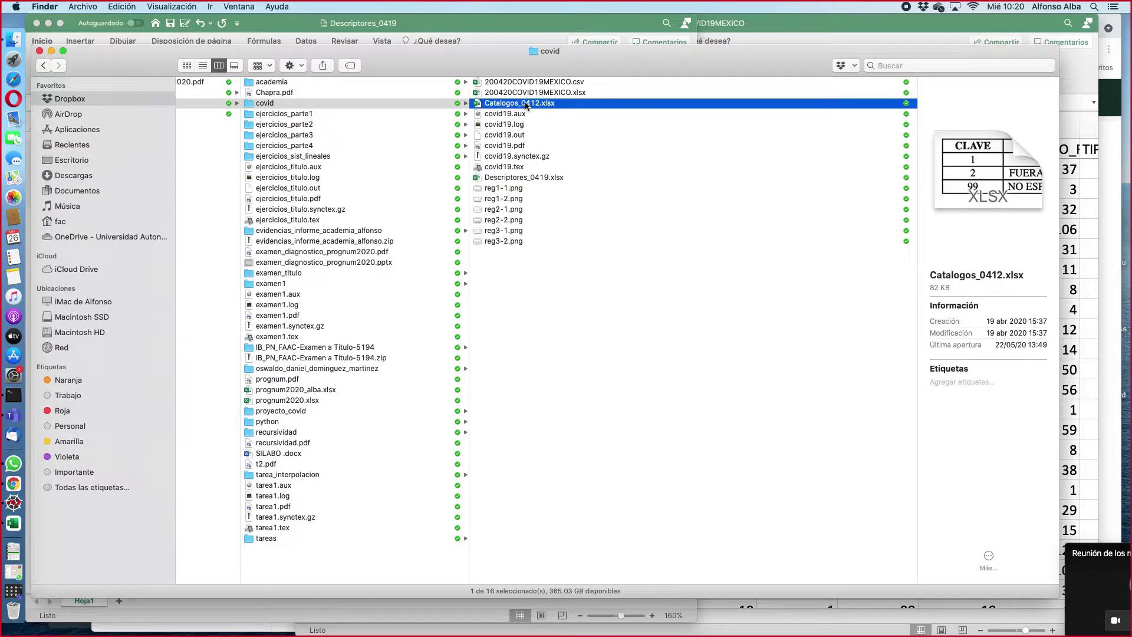
pyautogui.doubleClick(527, 104)
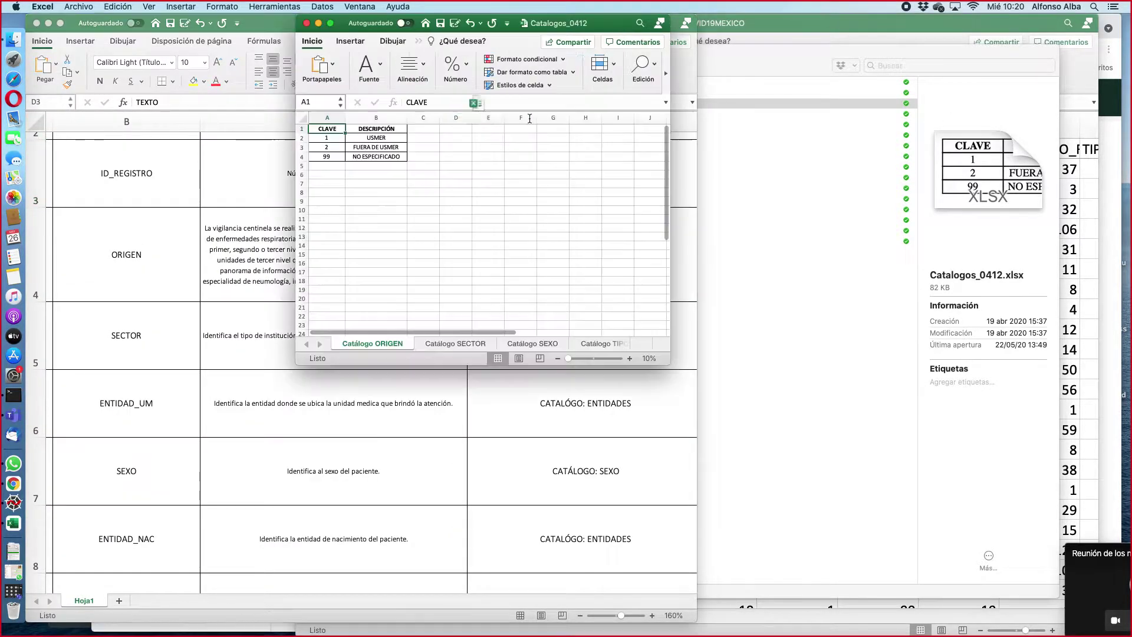
# Step: Reposition and enlarge the Catalogos_0412 window and zoom its Catálogo ORIGEN sheet to 270%
pyautogui.moveTo(616, 30); pyautogui.dragTo(358, 35)
pyautogui.moveTo(415, 370); pyautogui.dragTo(531, 572)
pyautogui.click(487, 566)
pyautogui.click(485, 566)
pyautogui.click(485, 566)
pyautogui.click(485, 566)
pyautogui.click(485, 566)
pyautogui.click(485, 566)
pyautogui.click(486, 566)
pyautogui.click(486, 566)
pyautogui.click(485, 566)
pyautogui.click(485, 566)
pyautogui.click(486, 566)
pyautogui.click(485, 566)
pyautogui.click(486, 566)
pyautogui.click(485, 566)
pyautogui.click(486, 566)
pyautogui.click(485, 566)
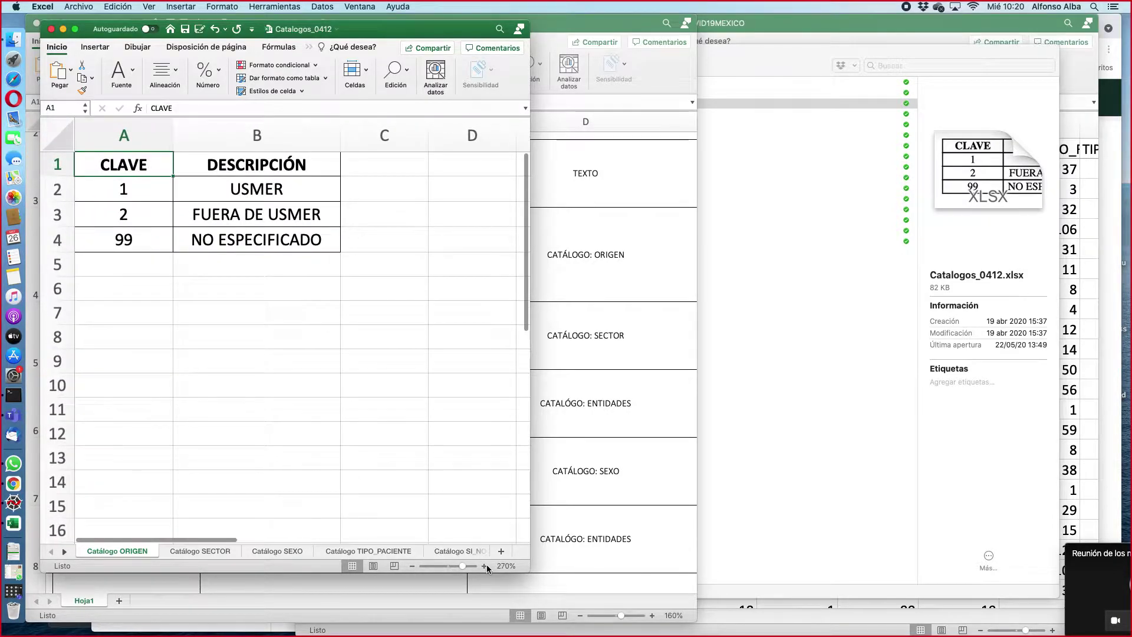
# Step: Bring the 200420COVID19MEXICO workbook to the front and look across its columns, including conditions such as DIABETES, EPOC and ASMA
pyautogui.click(1085, 489)
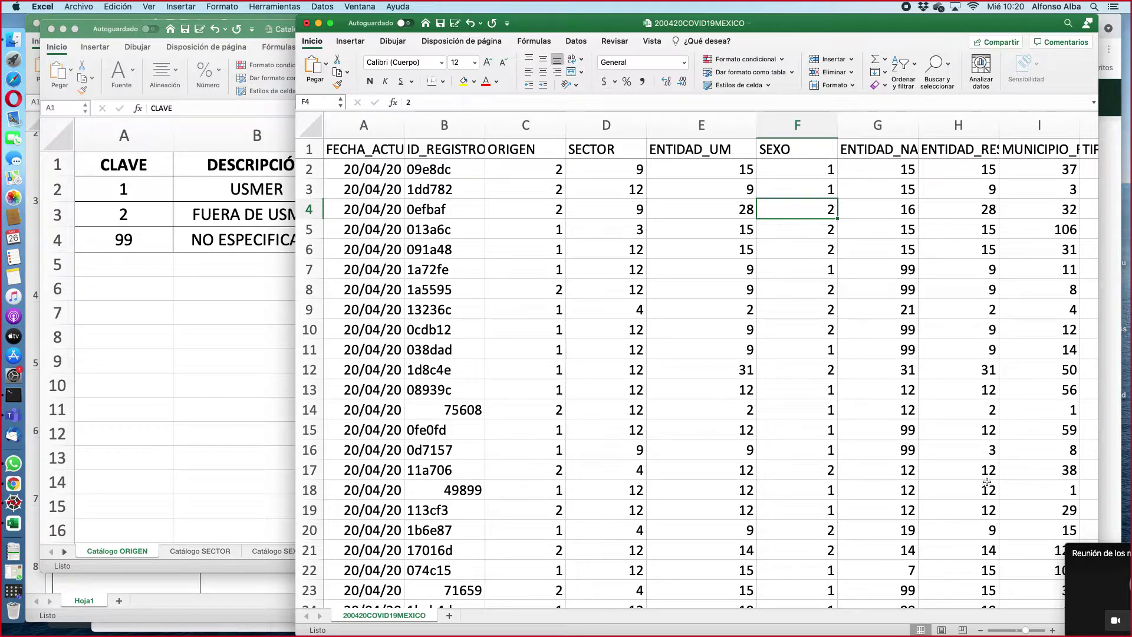
pyautogui.hscroll(15, 588, 401)
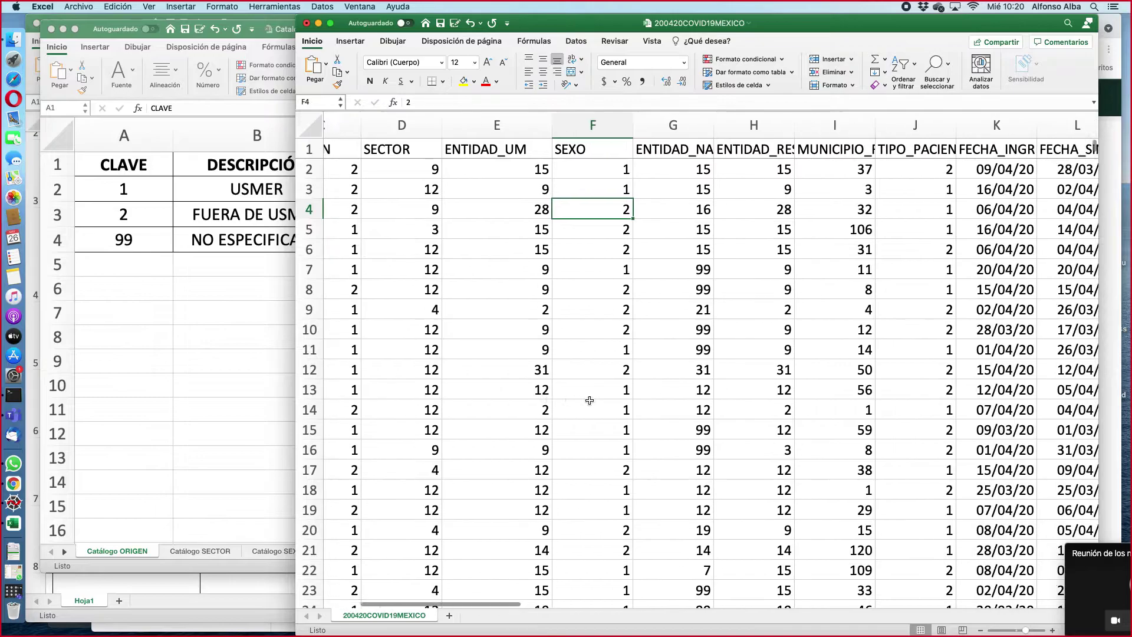
pyautogui.hscroll(5, 590, 401)
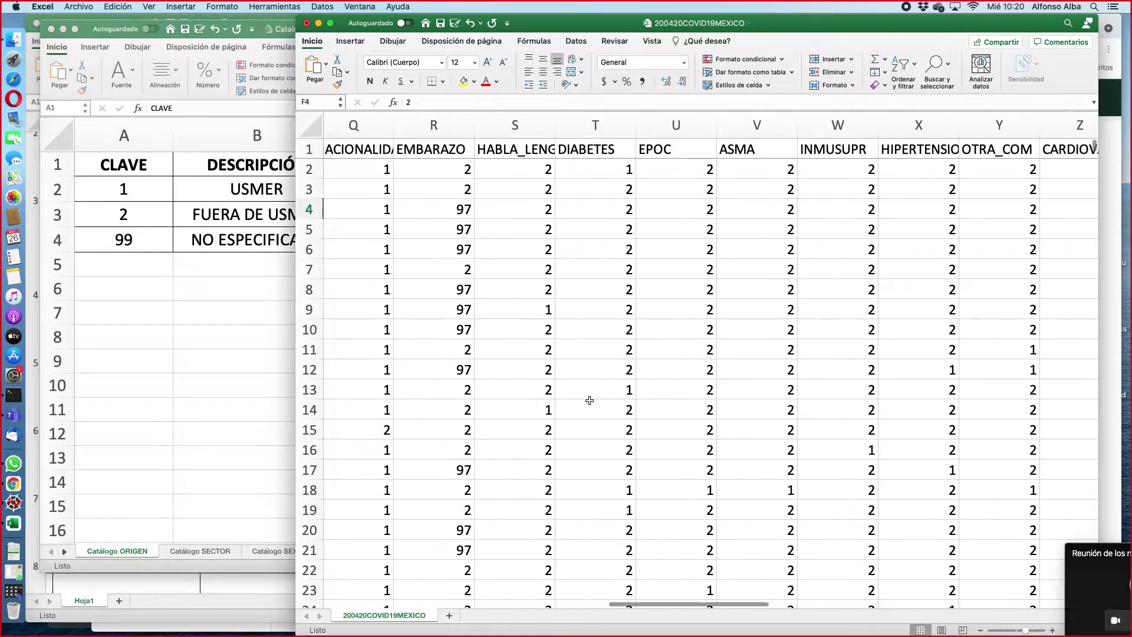
pyautogui.hscroll(-15, 590, 400)
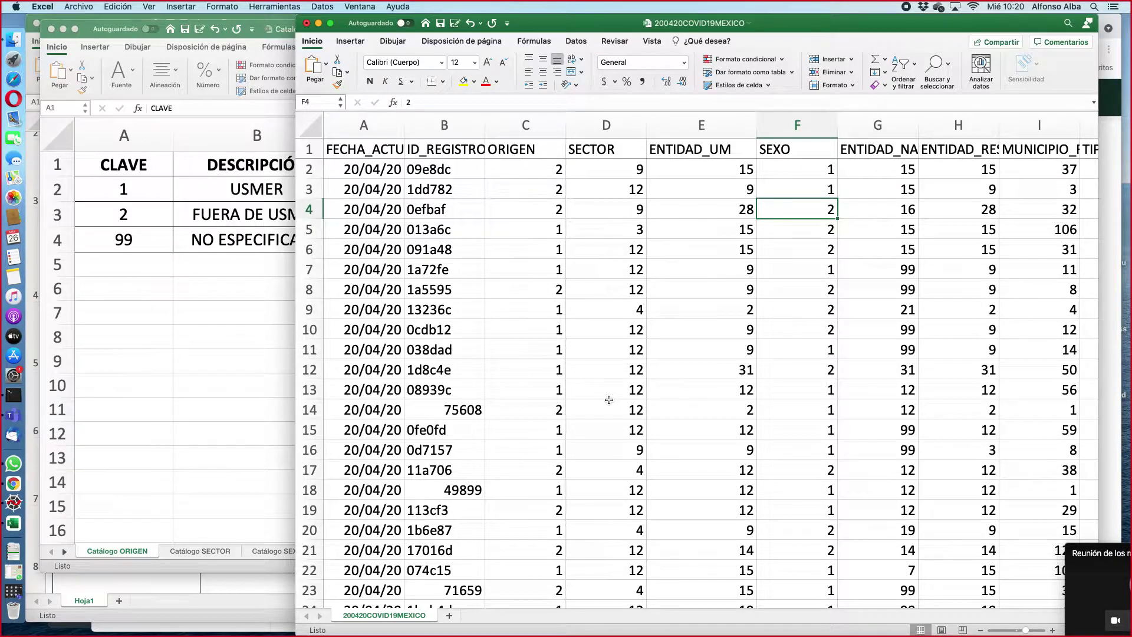
# Step: Return to the Catalogos_0412 workbook, show its Catálogo SEXO sheet at 180% zoom and clear the row selection
pyautogui.click(144, 358)
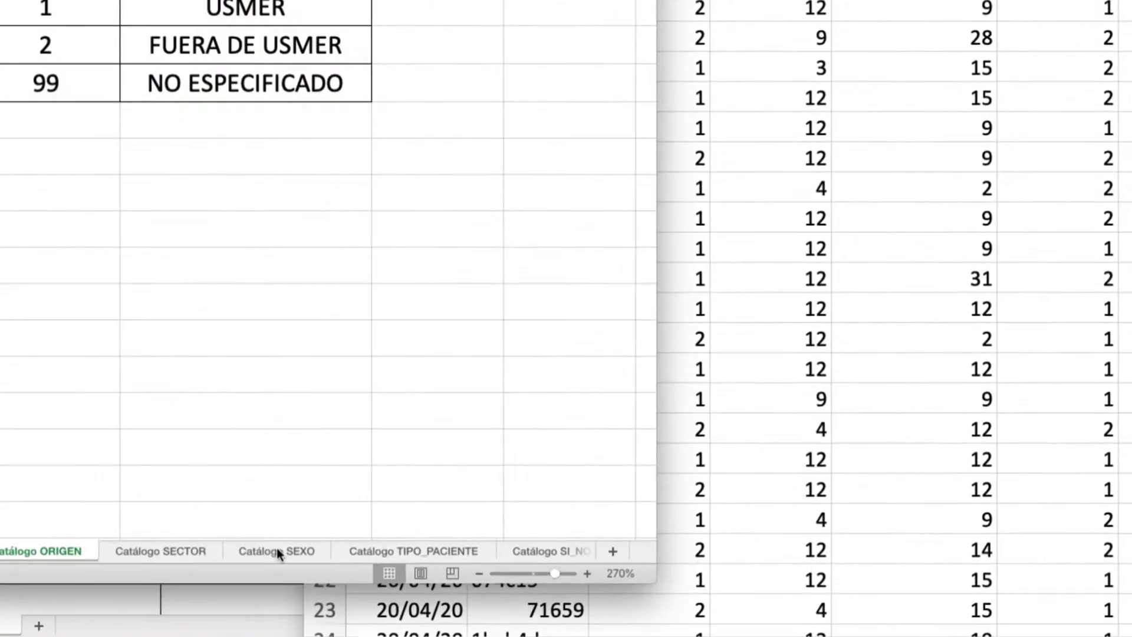
pyautogui.click(295, 555)
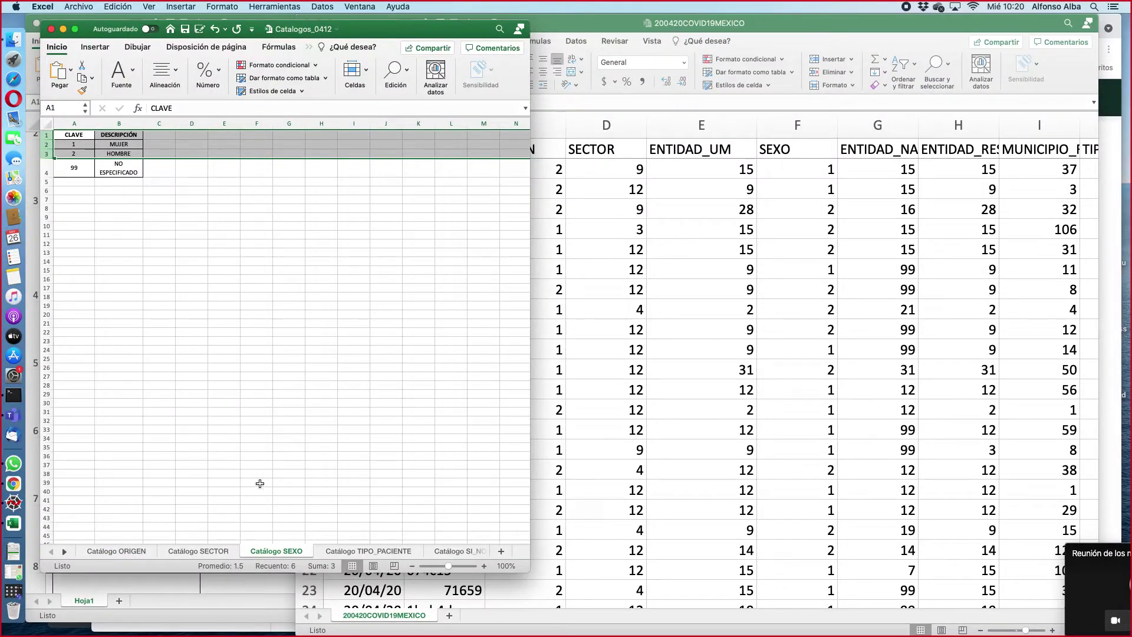
pyautogui.click(485, 566)
pyautogui.click(484, 566)
pyautogui.click(484, 566)
pyautogui.click(484, 566)
pyautogui.click(484, 566)
pyautogui.click(484, 566)
pyautogui.click(484, 566)
pyautogui.click(234, 333)
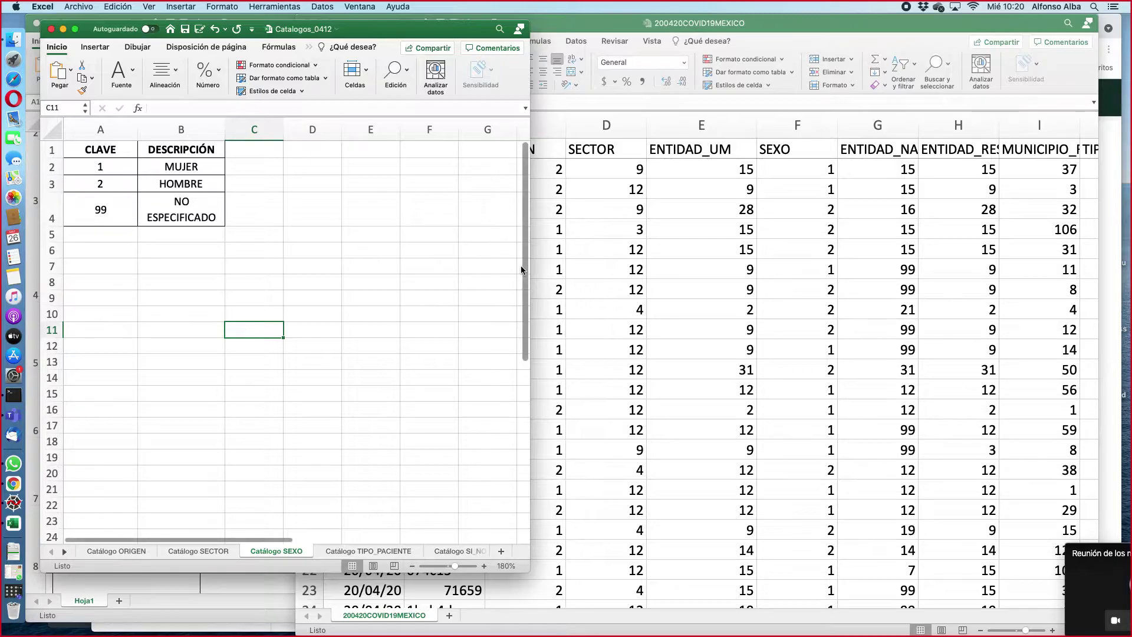
# Step: Bring the 200420COVID19MEXICO workbook to the front and select the ENTIDAD_UM column
pyautogui.click(817, 272)
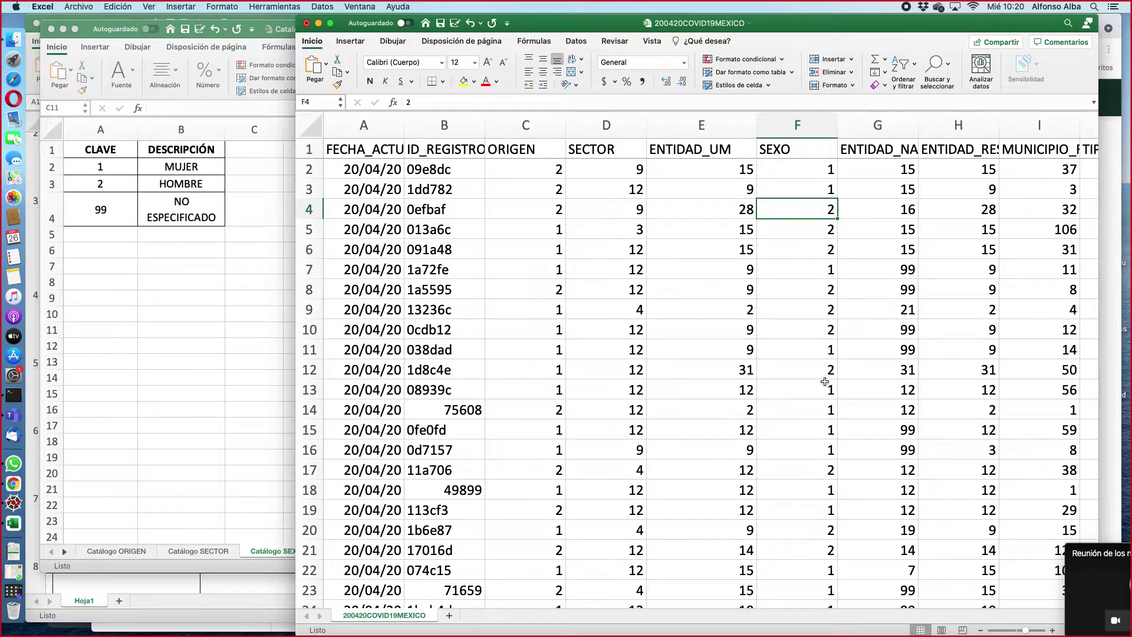
pyautogui.hscroll(5, 810, 324)
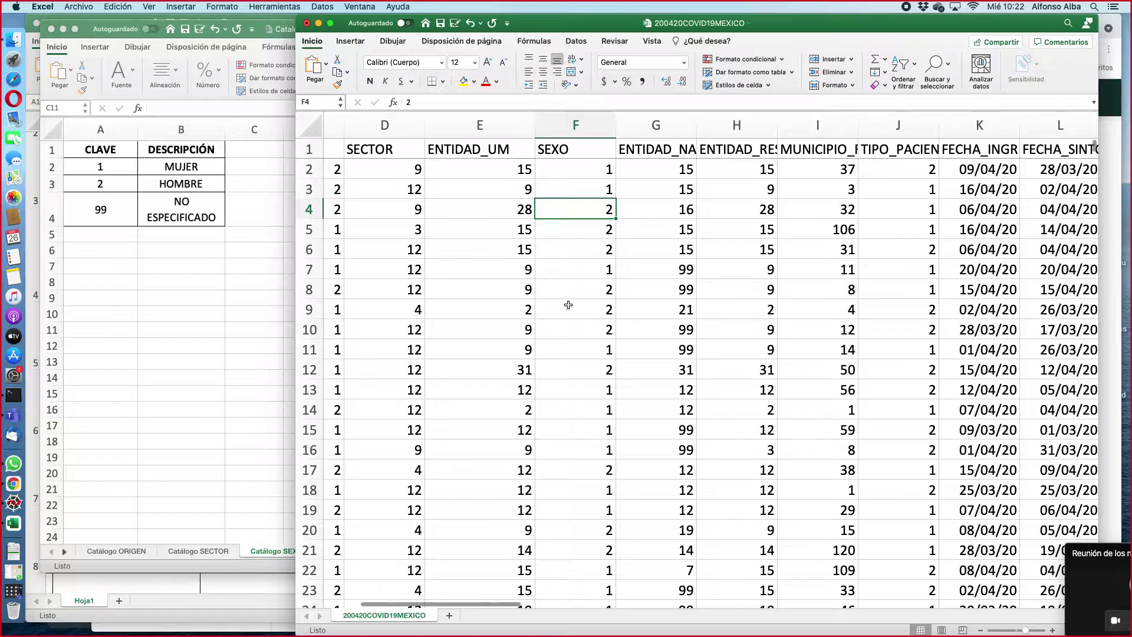
pyautogui.click(485, 151)
pyautogui.click(493, 131)
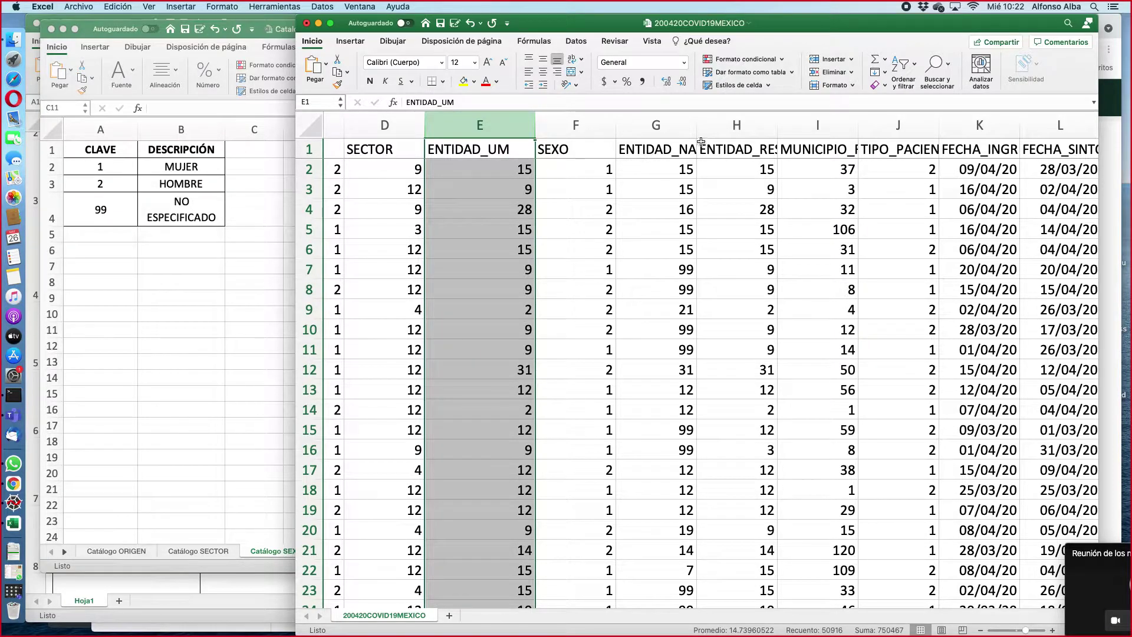
# Step: Widen the ENTIDAD_NAC and ENTIDAD_RES columns so that their full headers show
pyautogui.moveTo(699, 129); pyautogui.dragTo(723, 129)
pyautogui.click(669, 155)
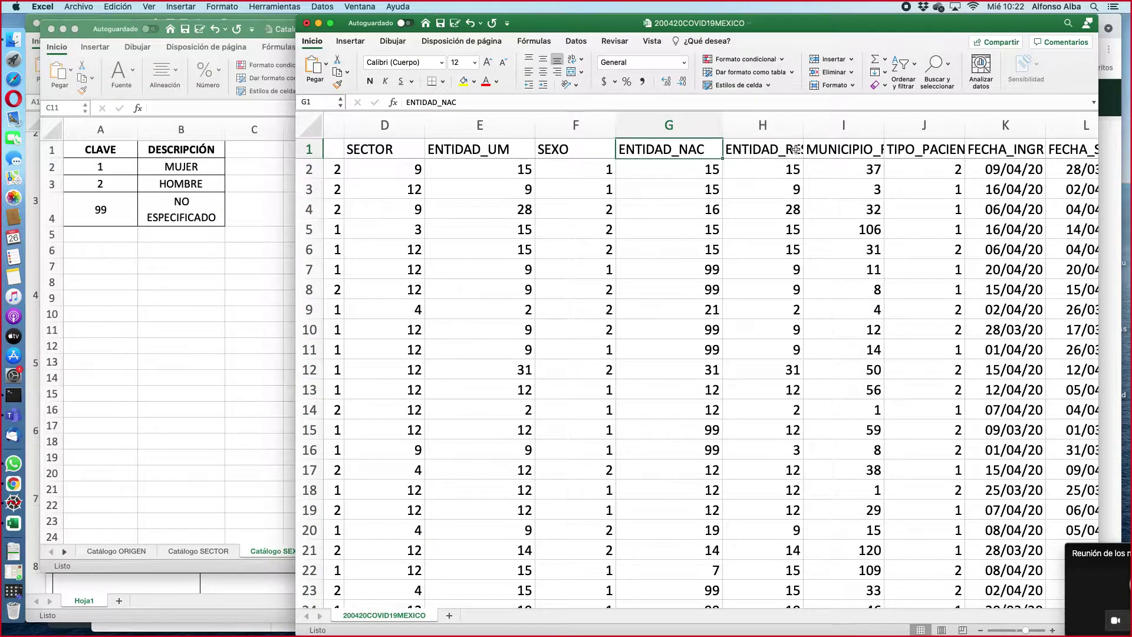
pyautogui.moveTo(803, 125); pyautogui.dragTo(841, 125)
pyautogui.click(776, 157)
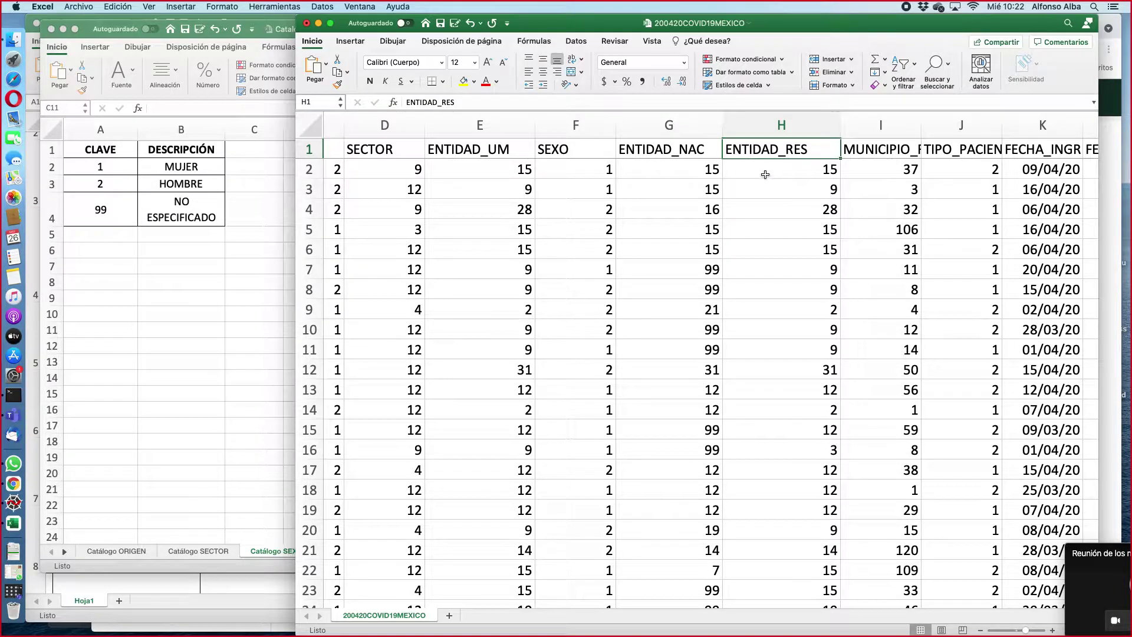
# Step: Return to the Catalogos_0412 workbook and open its Catálogo de ENTIDADES sheet
pyautogui.click(182, 389)
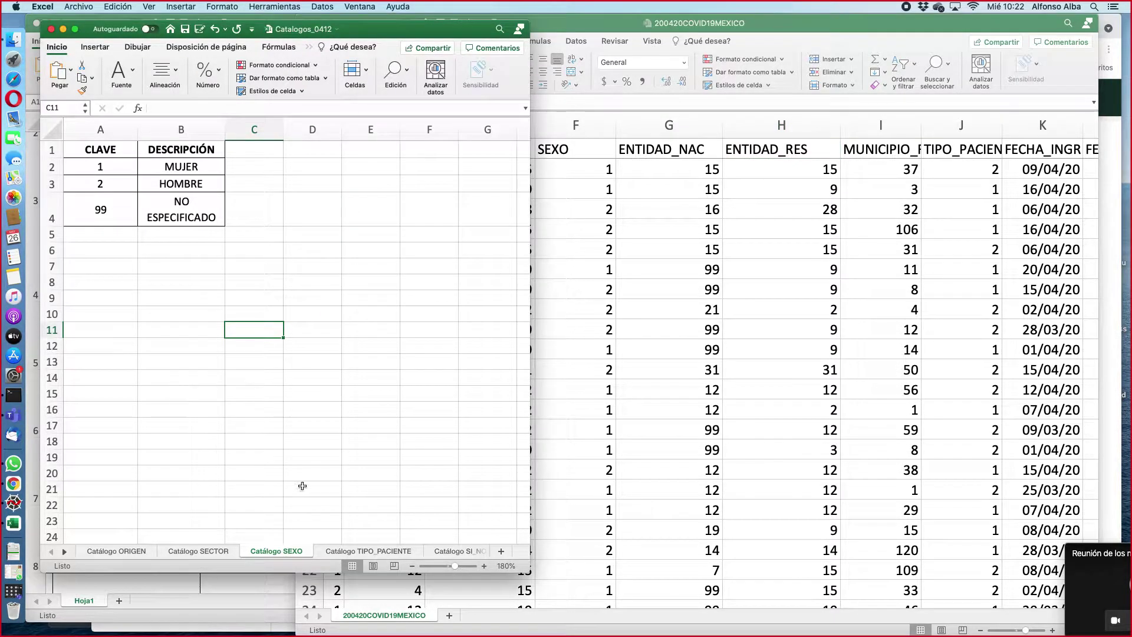
pyautogui.click(64, 552)
pyautogui.click(65, 551)
pyautogui.click(65, 552)
pyautogui.click(65, 551)
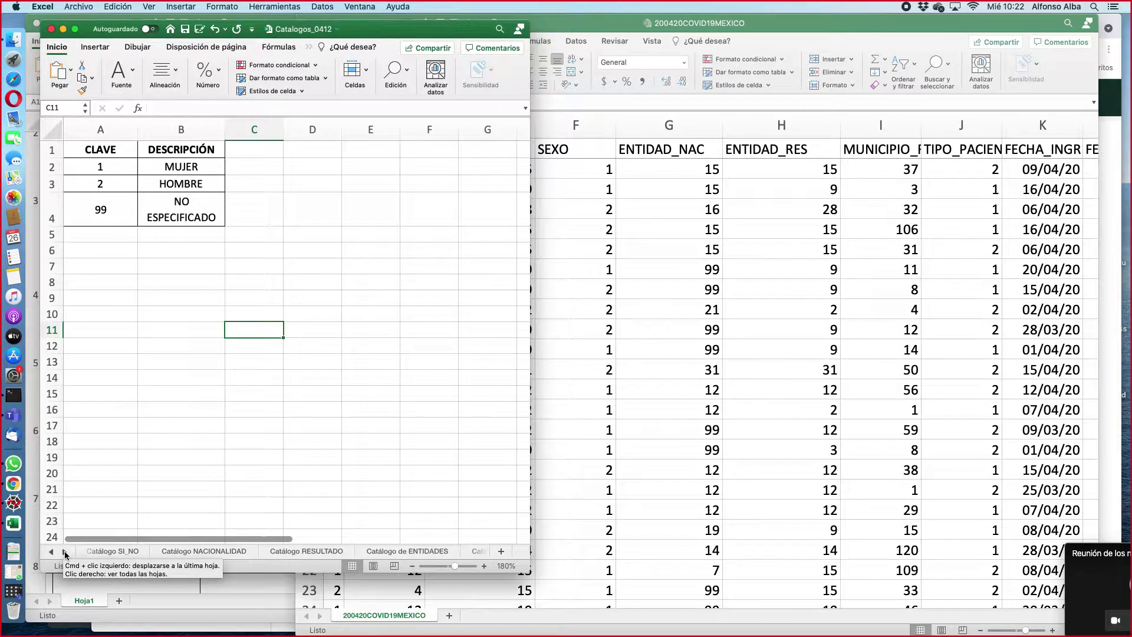
pyautogui.click(420, 555)
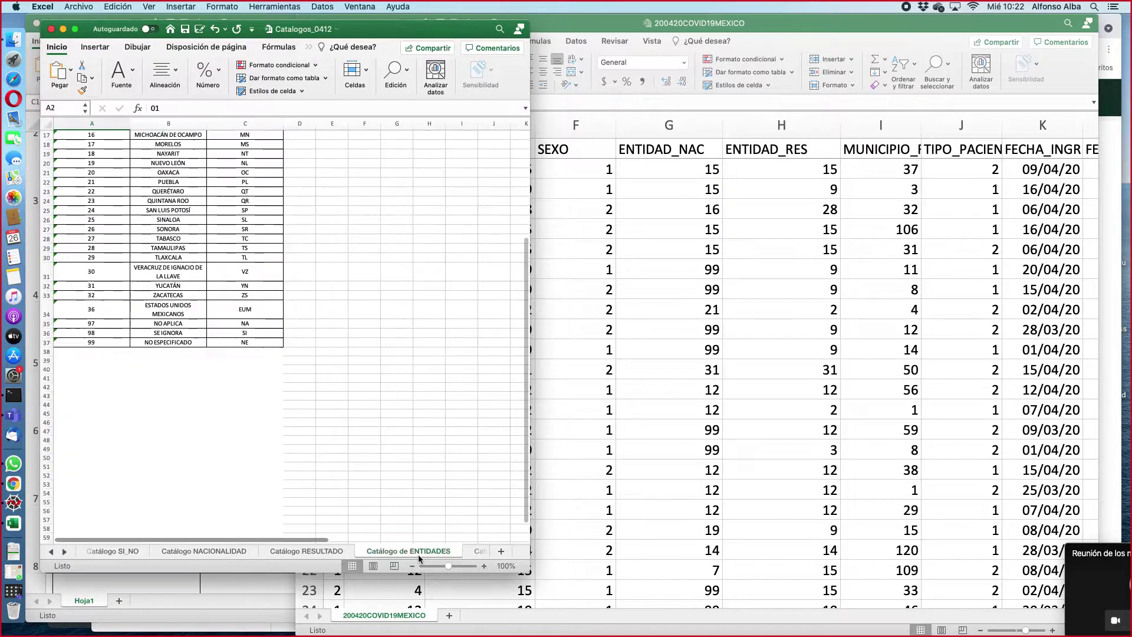
# Step: Zoom the Catálogo de ENTIDADES sheet to 160% and show its first rows
pyautogui.click(484, 566)
pyautogui.click(484, 566)
pyautogui.click(484, 566)
pyautogui.click(484, 566)
pyautogui.click(483, 566)
pyautogui.click(483, 566)
pyautogui.scroll(5, 395, 456)
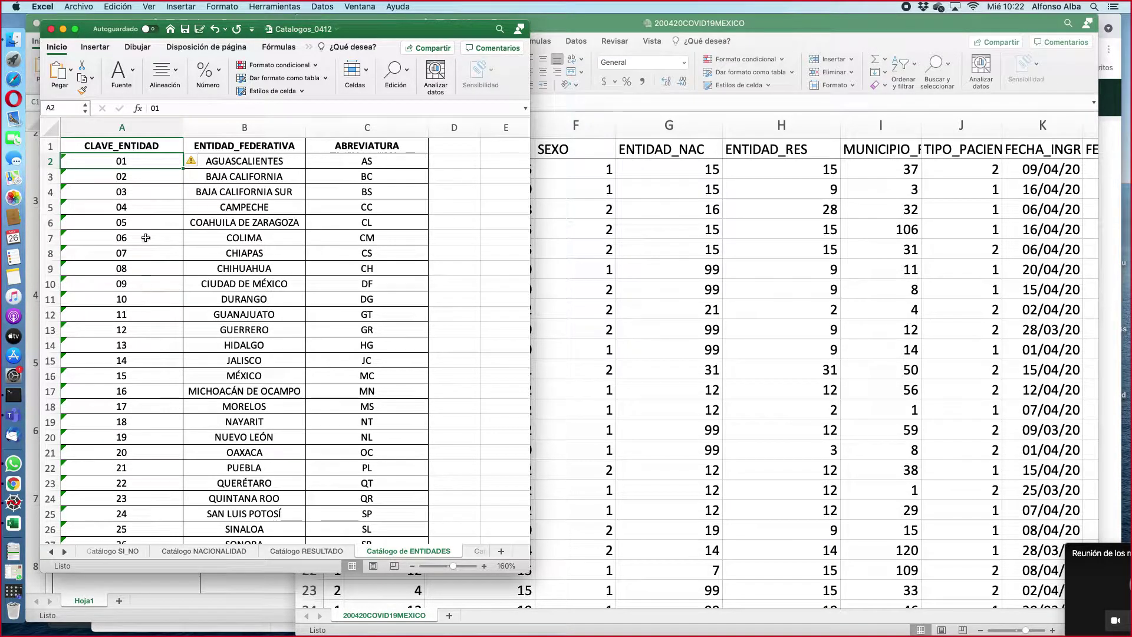
# Step: In 200420COVID19MEXICO, examine the first record's ENTIDAD_RES, ENTIDAD_NAC and ENTIDAD_UM codes
pyautogui.click(892, 234)
pyautogui.click(801, 171)
pyautogui.hscroll(-2, 362, 164)
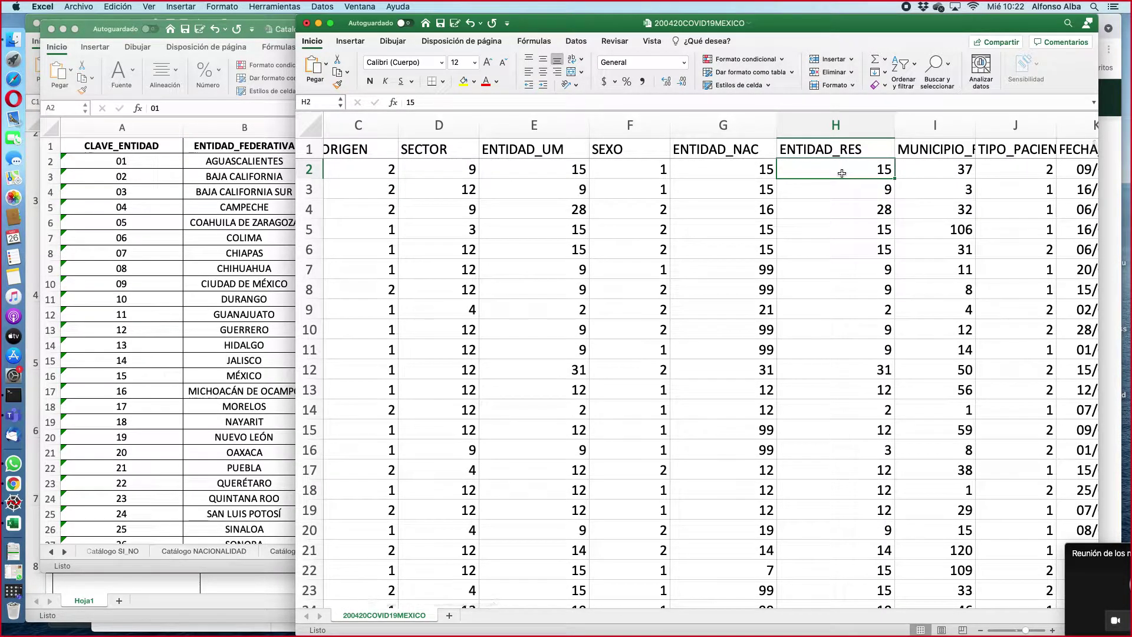
pyautogui.click(760, 172)
pyautogui.hscroll(-2, 750, 171)
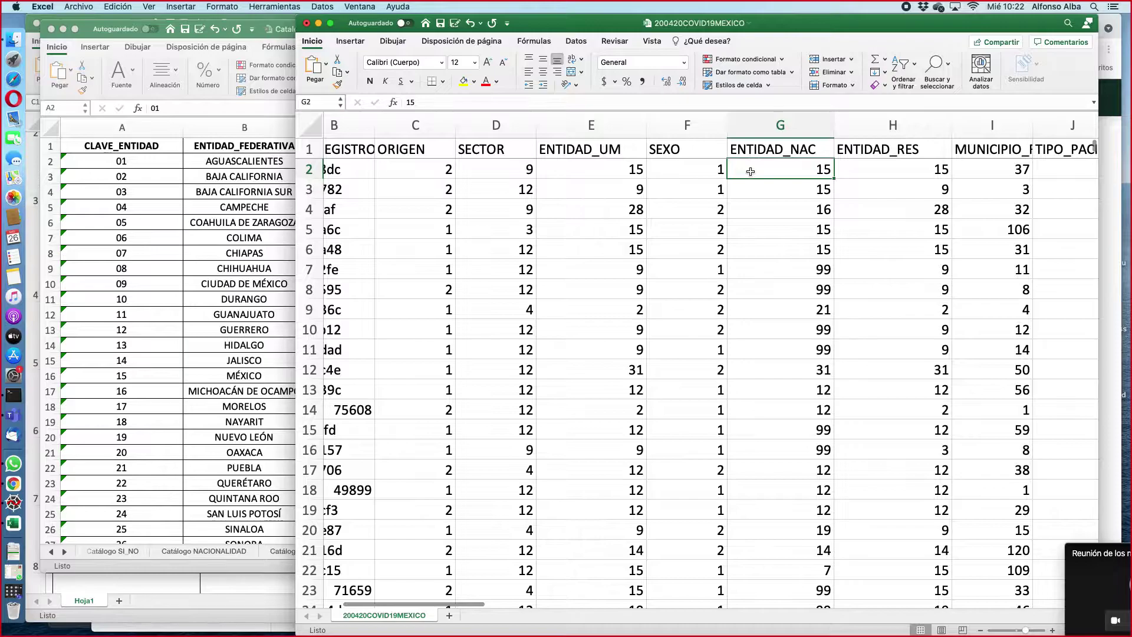
pyautogui.hscroll(-1, 750, 171)
pyautogui.click(617, 168)
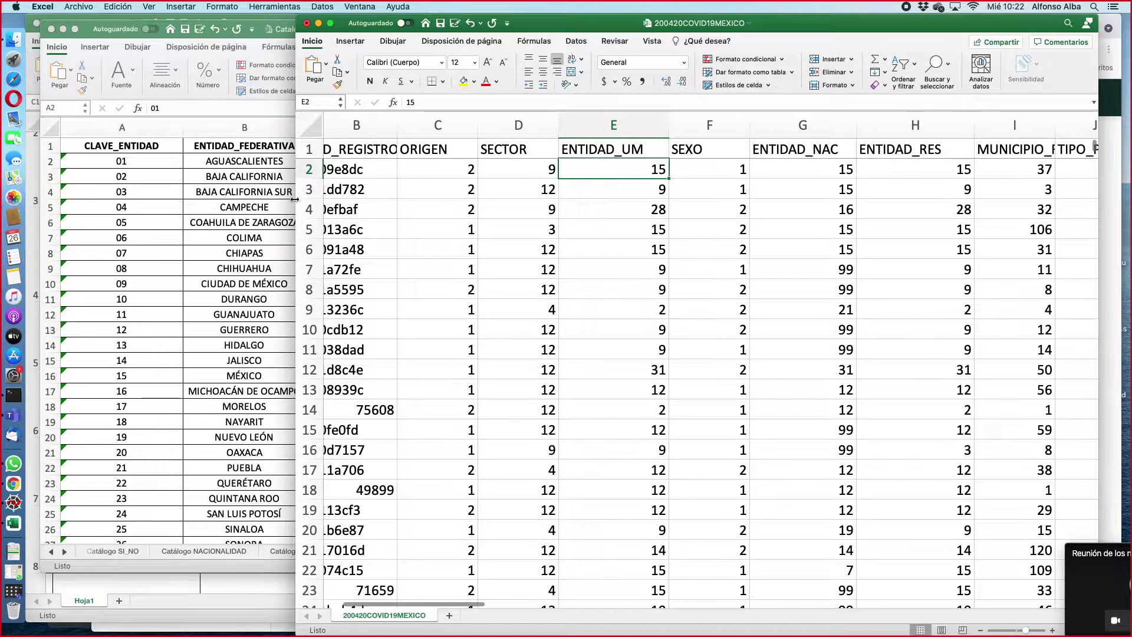
# Step: Look up México and Ciudad de México in the Catálogo de ENTIDADES sheet and look through the list of states
pyautogui.click(132, 235)
pyautogui.click(233, 377)
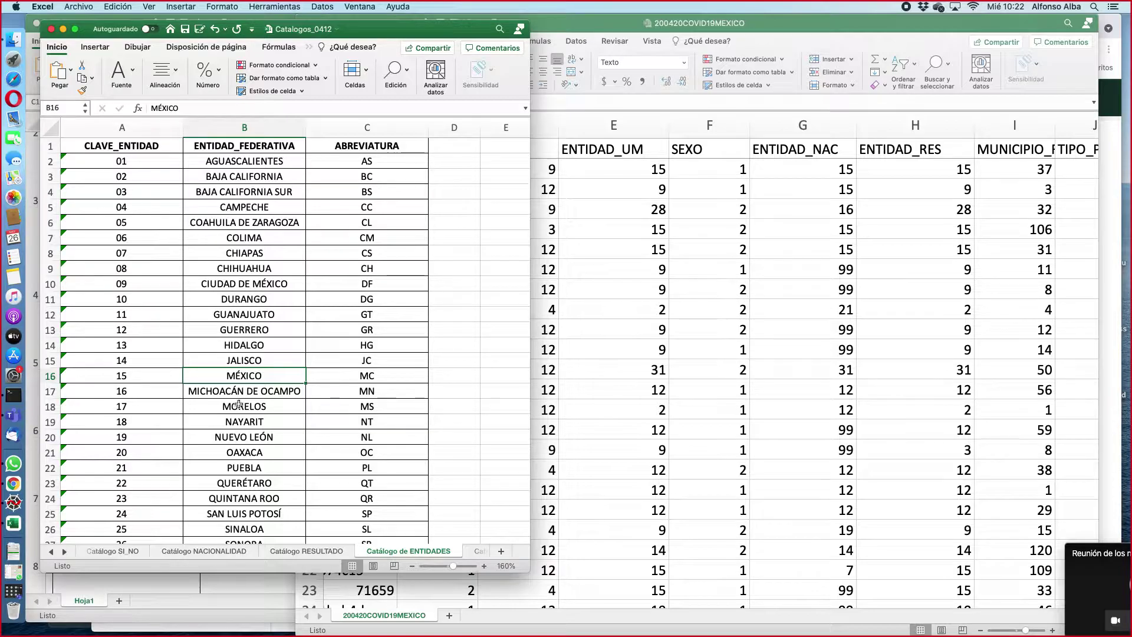
pyautogui.scroll(-10, 239, 404)
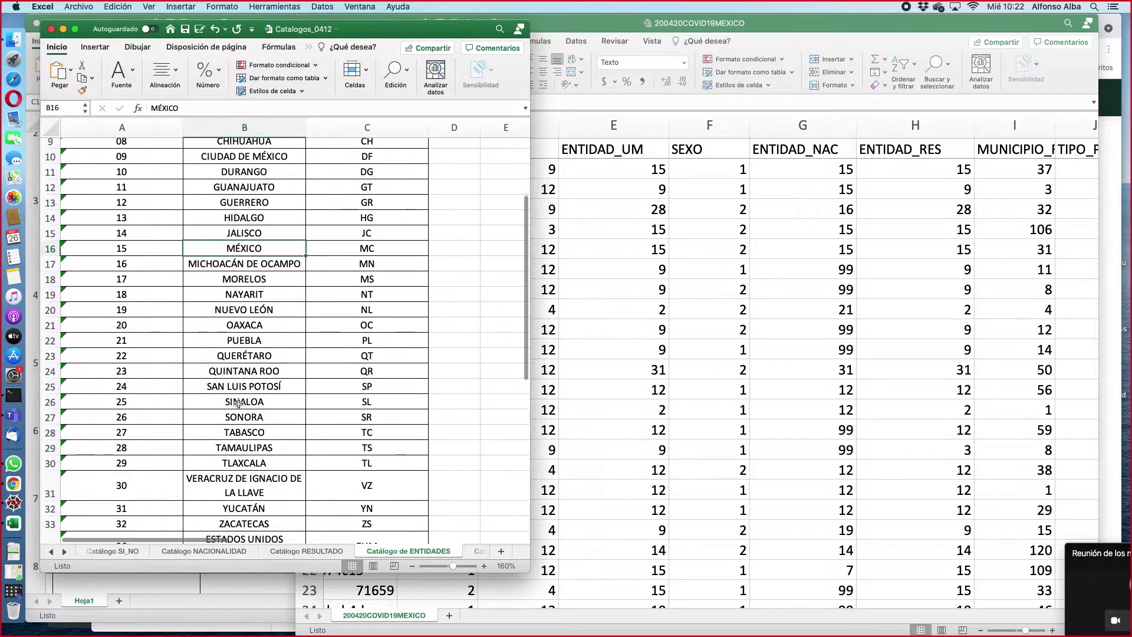
pyautogui.scroll(10, 239, 404)
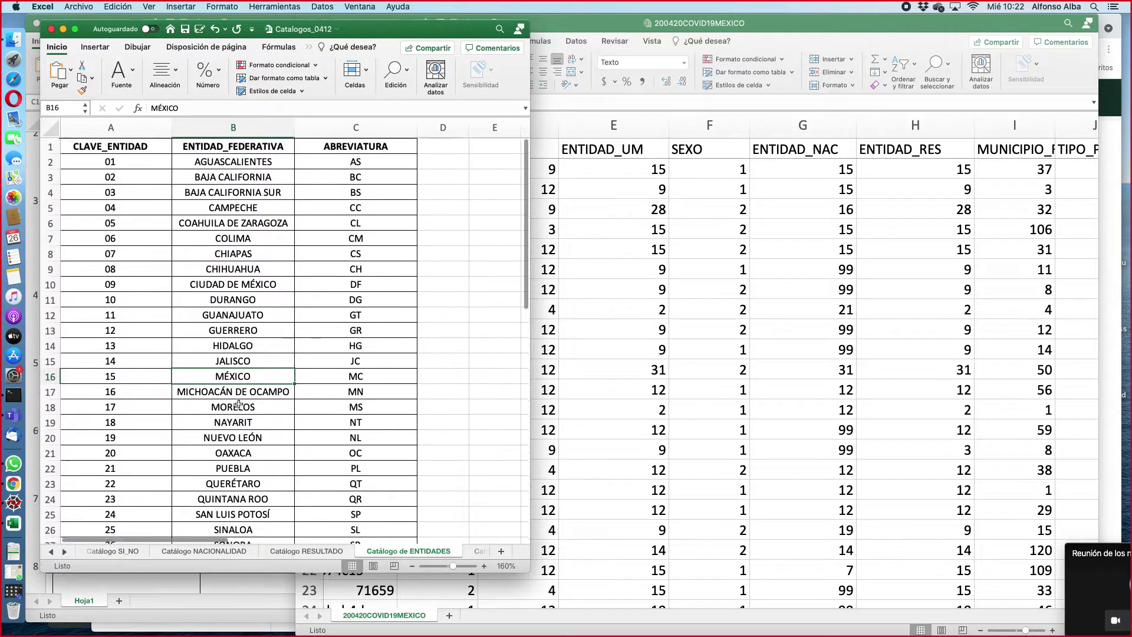
pyautogui.click(270, 284)
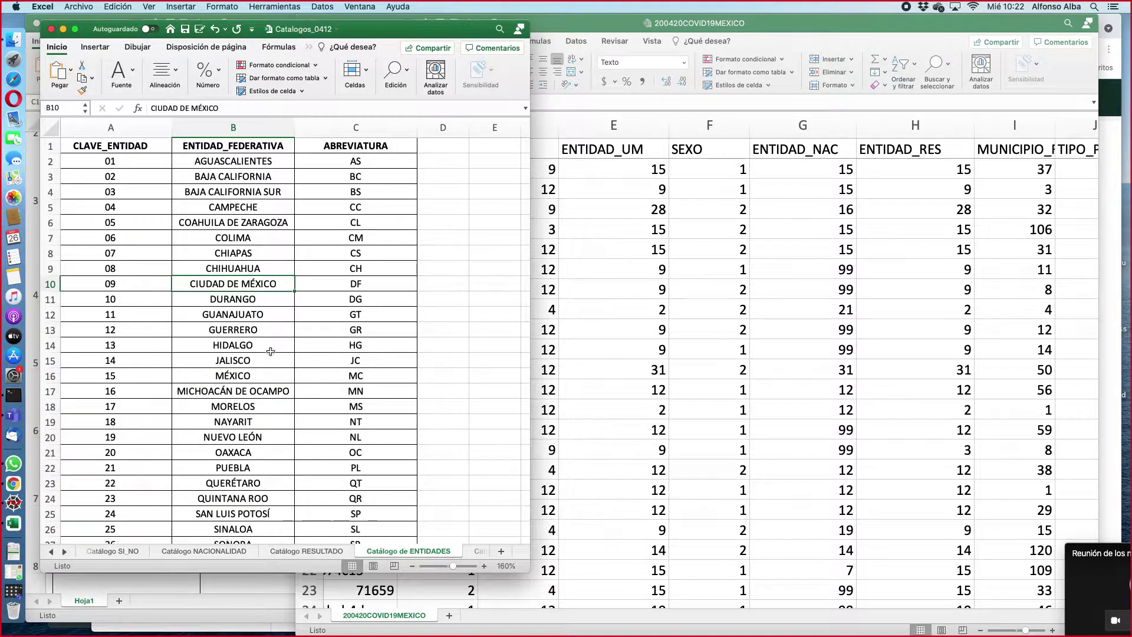
# Step: In 200420COVID19MEXICO, widen the MUNICIPIO_RES column to show its full header, then select it and view it beside the neighbouring columns
pyautogui.click(696, 334)
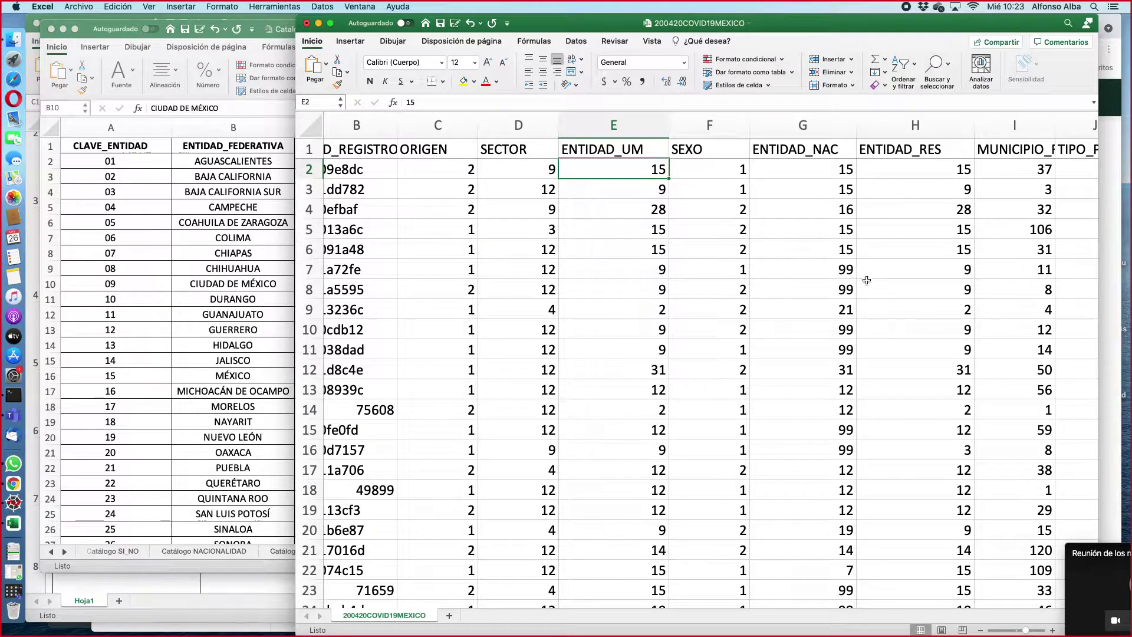
pyautogui.hscroll(2, 870, 279)
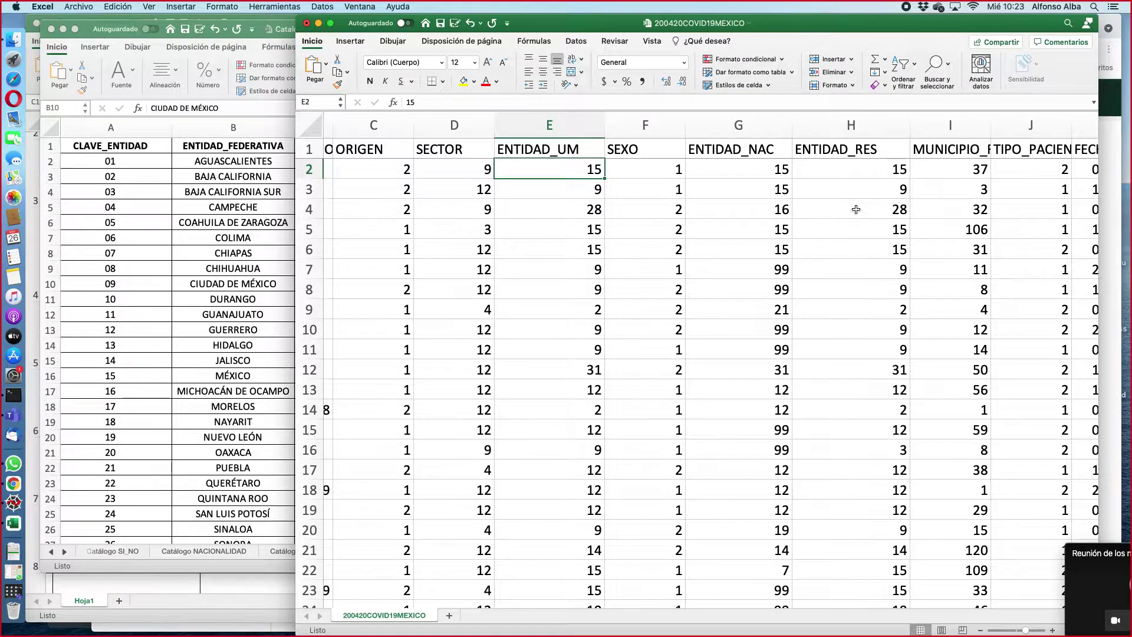
pyautogui.hscroll(3, 856, 209)
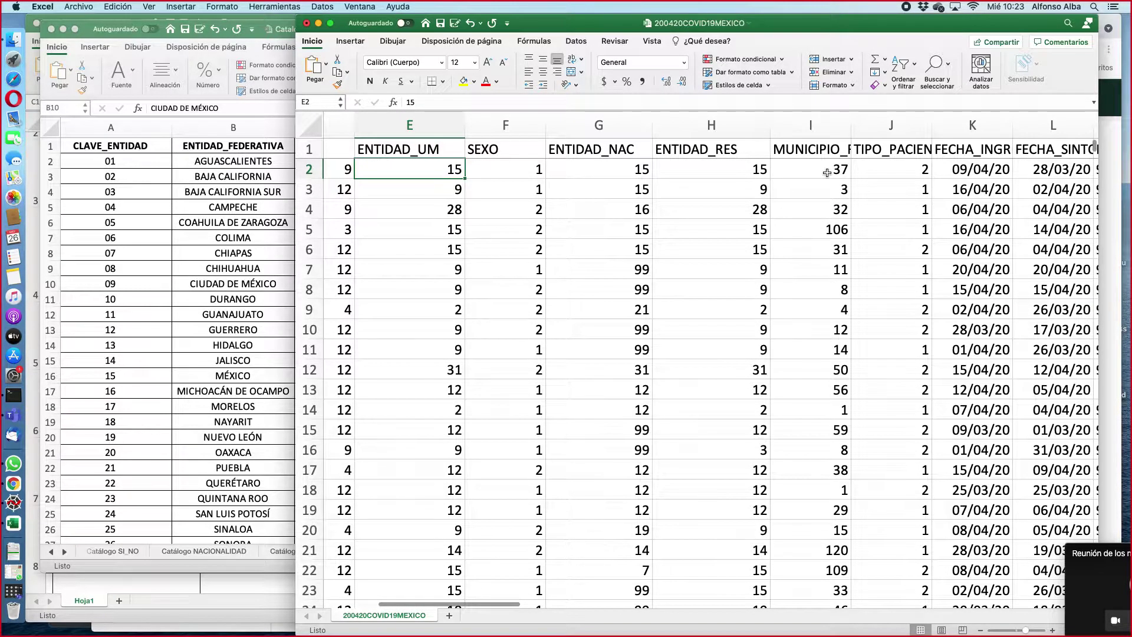
pyautogui.moveTo(851, 126); pyautogui.dragTo(874, 127)
pyautogui.click(826, 125)
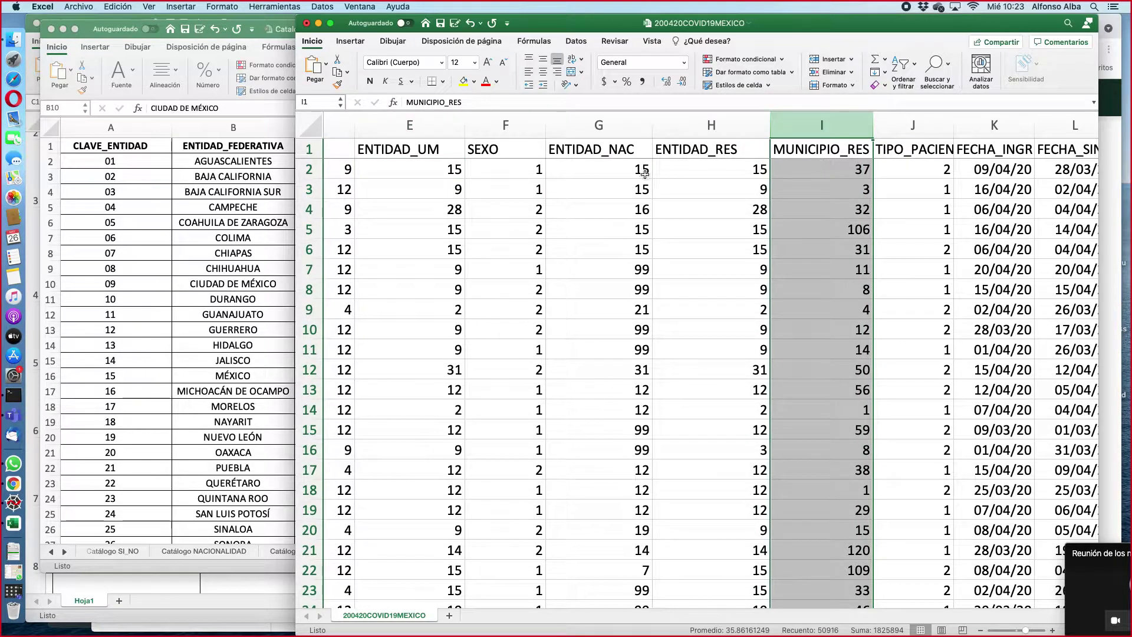
pyautogui.hscroll(-1, 762, 189)
pyautogui.hscroll(-4, 761, 189)
pyautogui.hscroll(8, 764, 188)
pyautogui.hscroll(-4, 765, 187)
pyautogui.hscroll(-1, 765, 187)
pyautogui.hscroll(1, 765, 188)
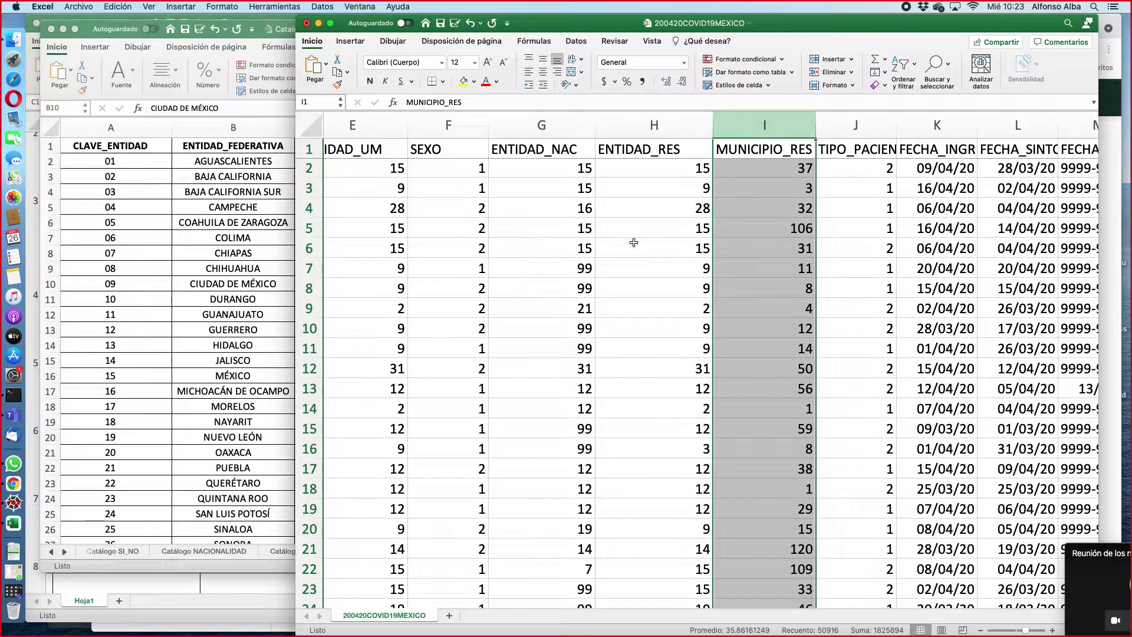
# Step: Return to the Catalogos_0412 workbook and open its Catálogo MUNICIPIOS sheet
pyautogui.click(174, 487)
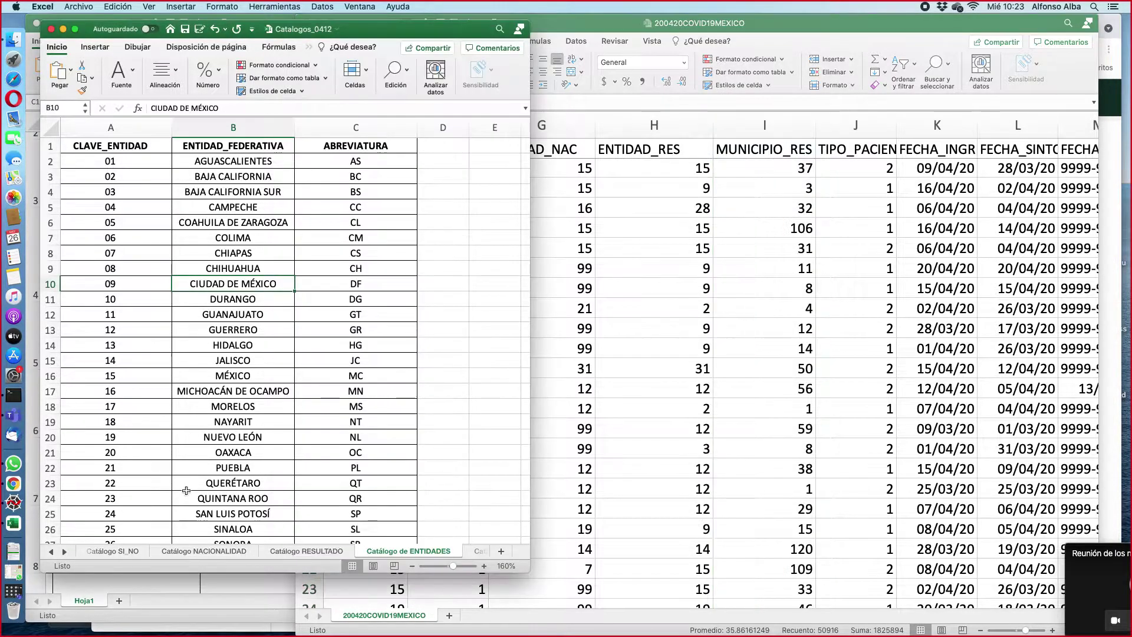
pyautogui.click(51, 551)
pyautogui.click(50, 552)
pyautogui.click(51, 552)
pyautogui.click(51, 551)
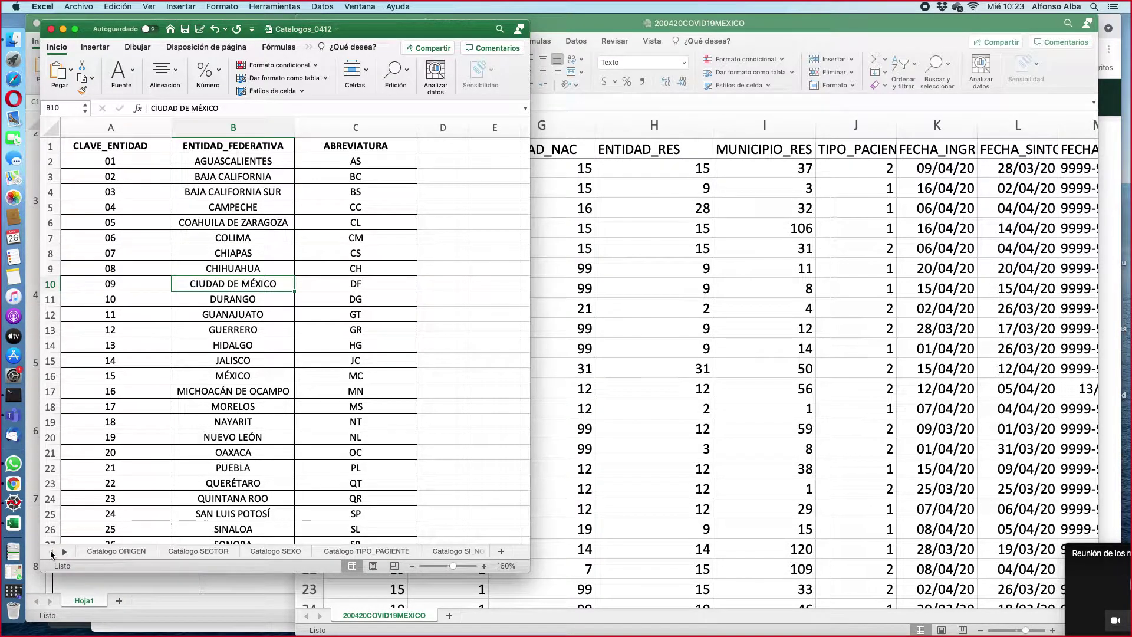
pyautogui.click(64, 552)
pyautogui.click(65, 552)
pyautogui.click(65, 552)
pyautogui.click(65, 551)
pyautogui.click(65, 552)
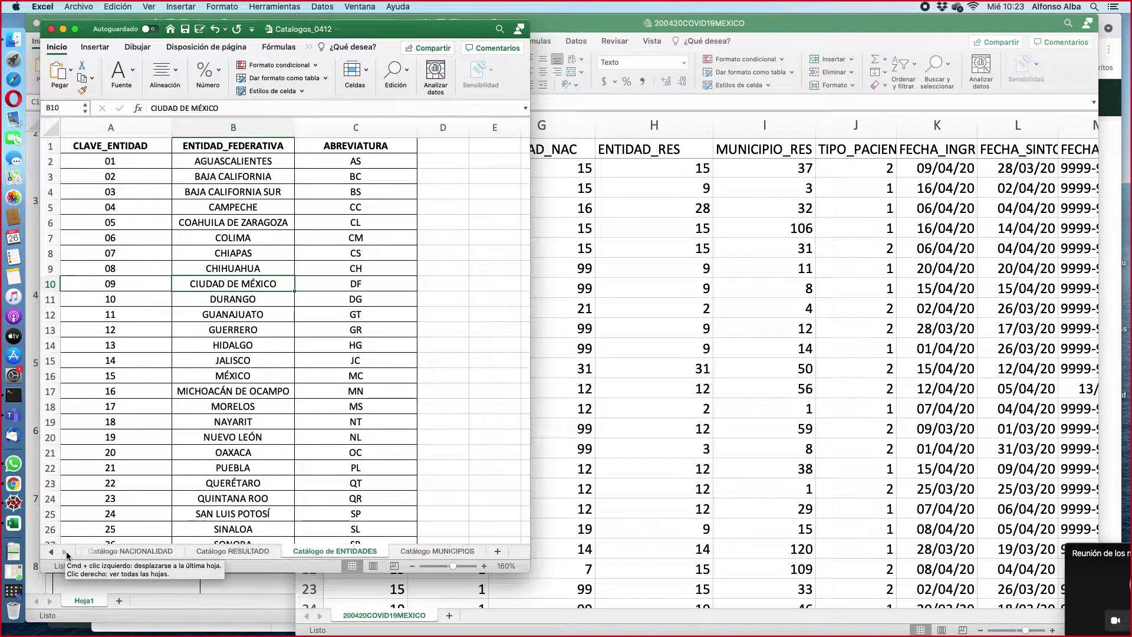
pyautogui.click(457, 553)
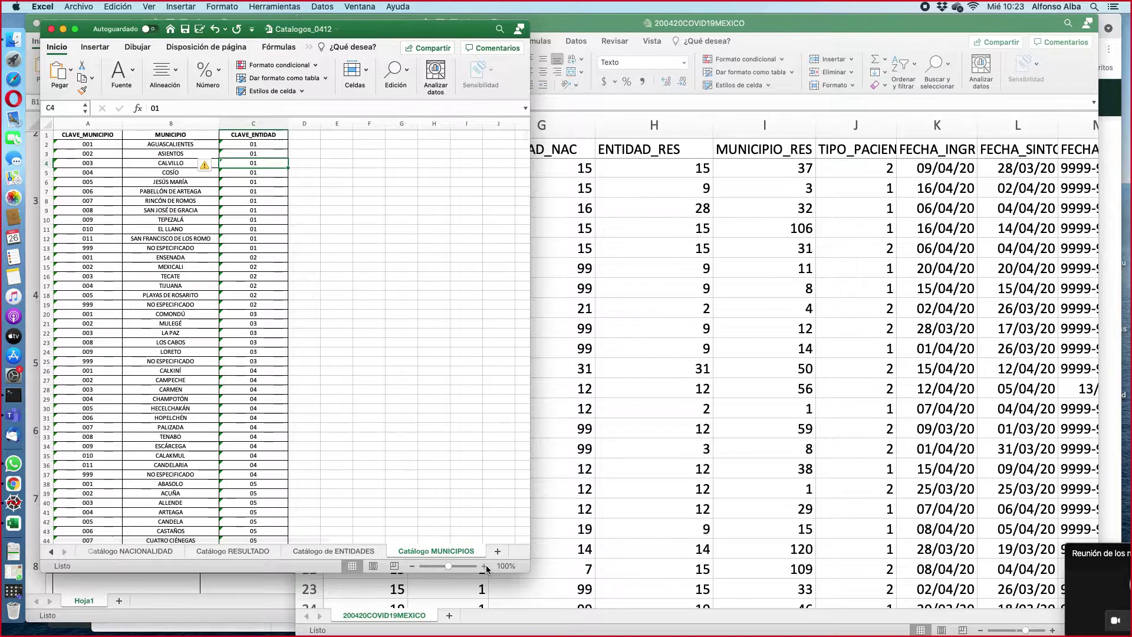
# Step: Zoom the Catálogo MUNICIPIOS sheet to 160% and look through its municipality and state keys
pyautogui.scroll(6, 460, 518)
pyautogui.scroll(-15, 349, 406)
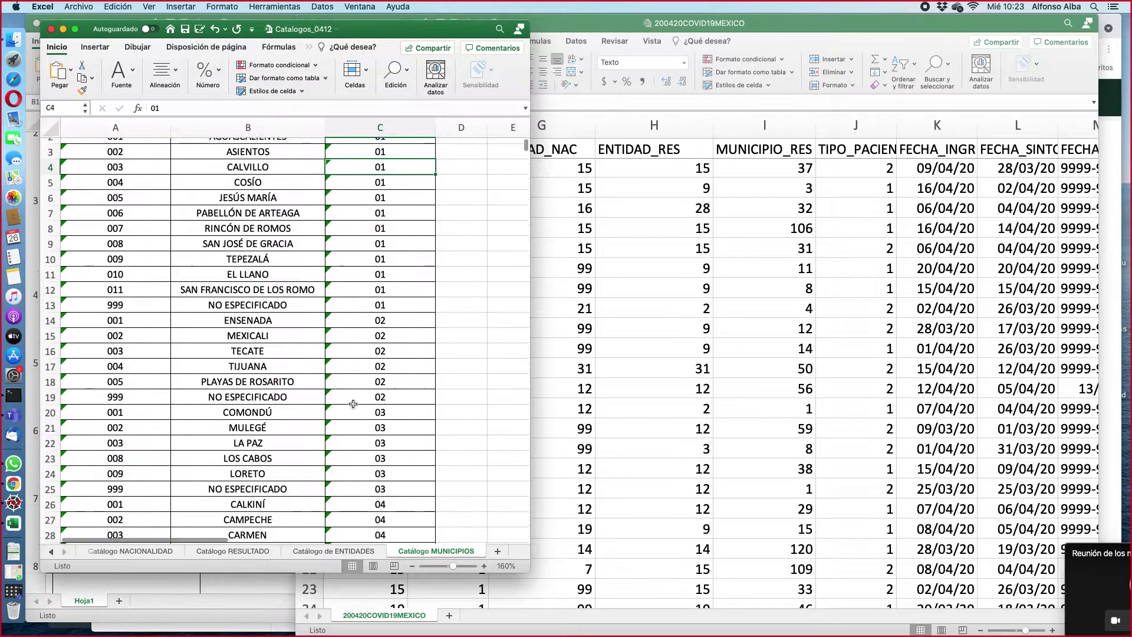
pyautogui.scroll(13, 354, 404)
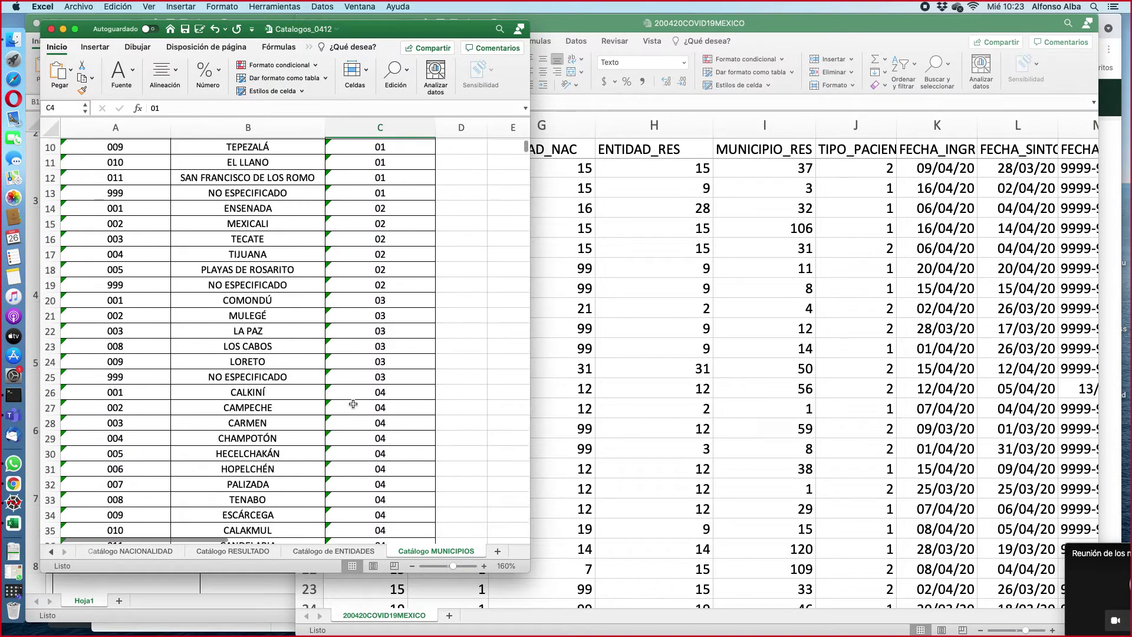
# Step: In 200420COVID19MEXICO, point out the MUNICIPIO_RES and FECHA_INGRESO columns and slightly widen the FECHA_SINTOMAS column
pyautogui.click(764, 125)
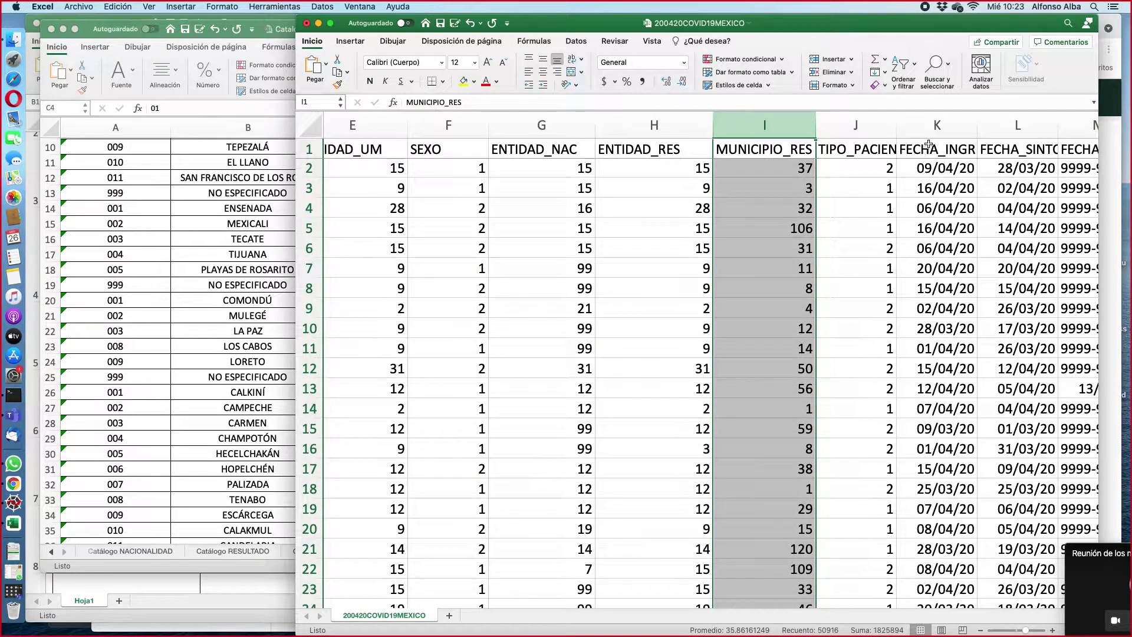
pyautogui.click(944, 135)
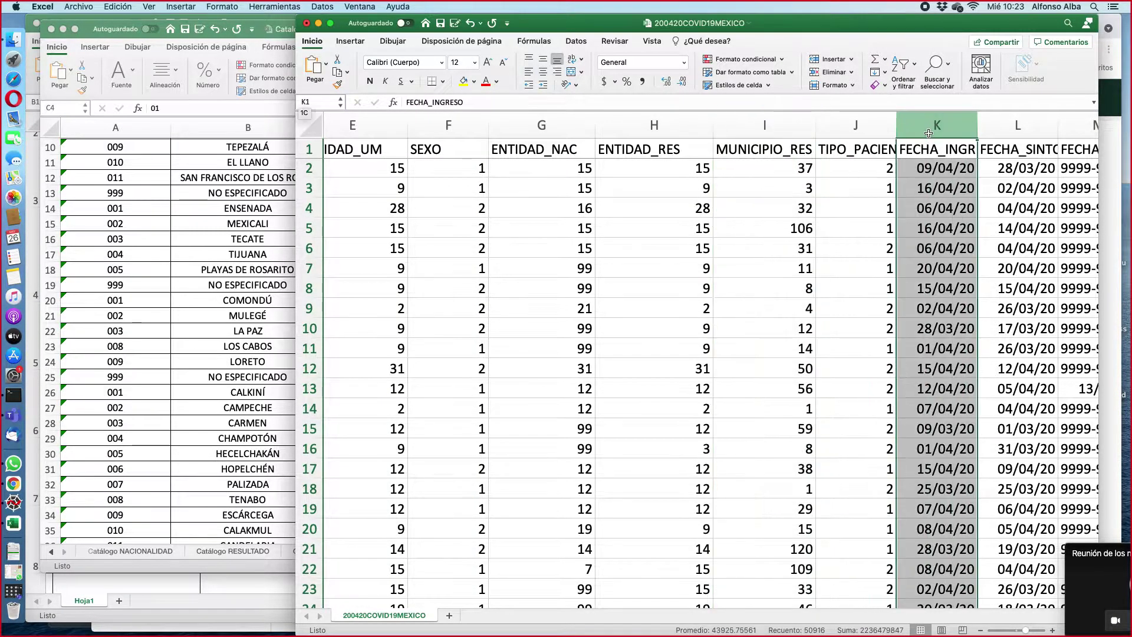
pyautogui.click(1018, 126)
pyautogui.moveTo(1060, 124); pyautogui.dragTo(1072, 125)
pyautogui.hscroll(6, 879, 186)
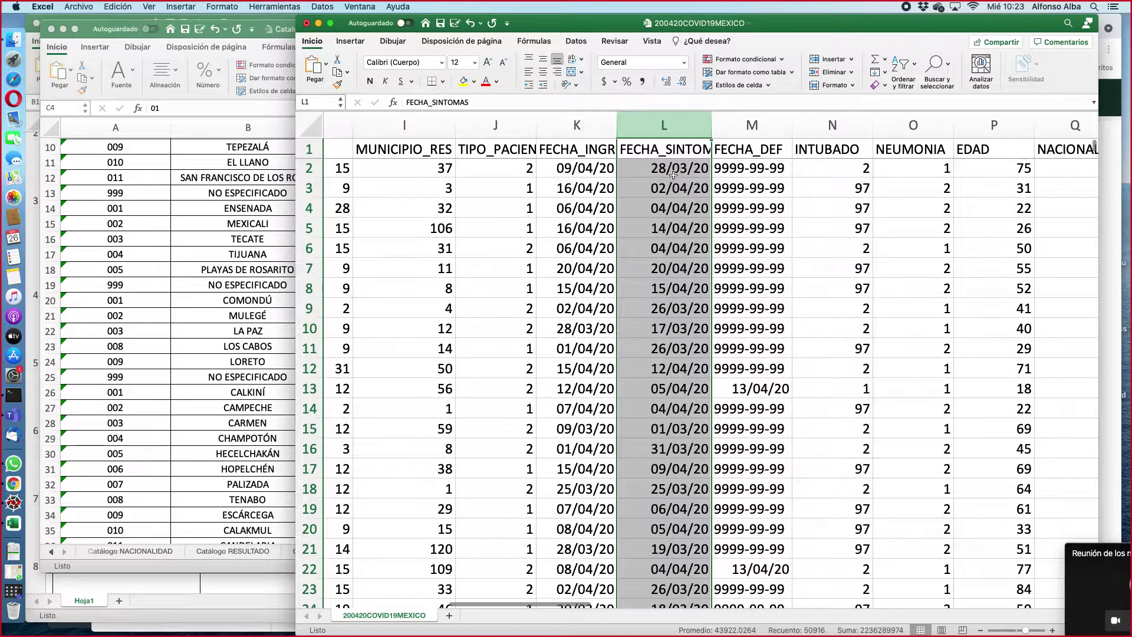
# Step: Examine the first record's symptom, admission and death dates, and the death date recorded in row 13
pyautogui.click(672, 171)
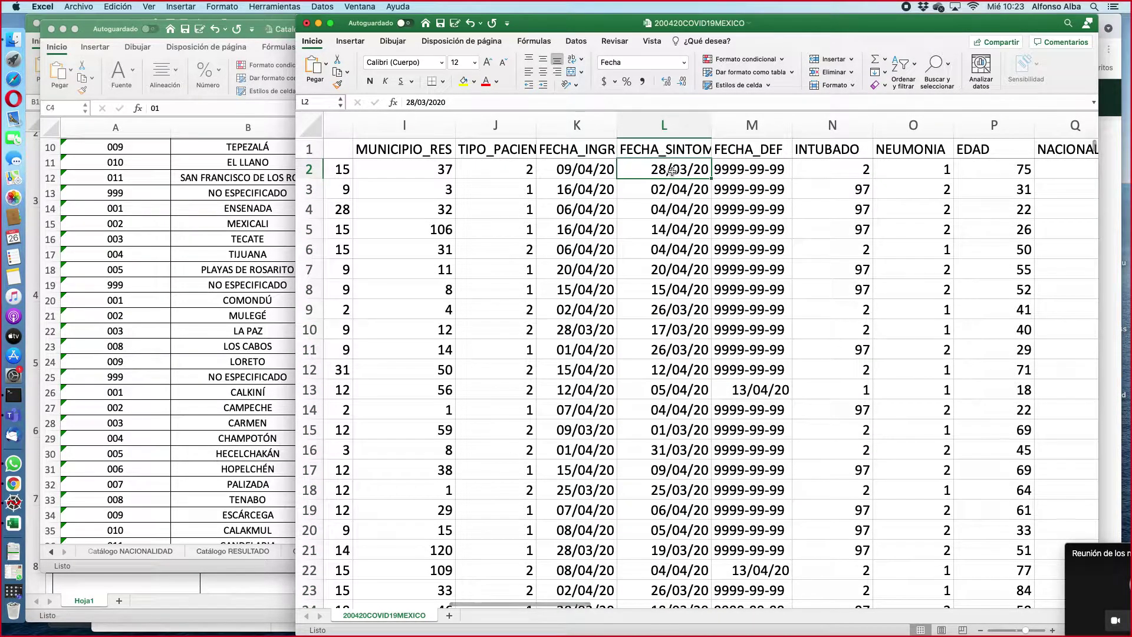
pyautogui.click(572, 171)
pyautogui.hscroll(1, 572, 172)
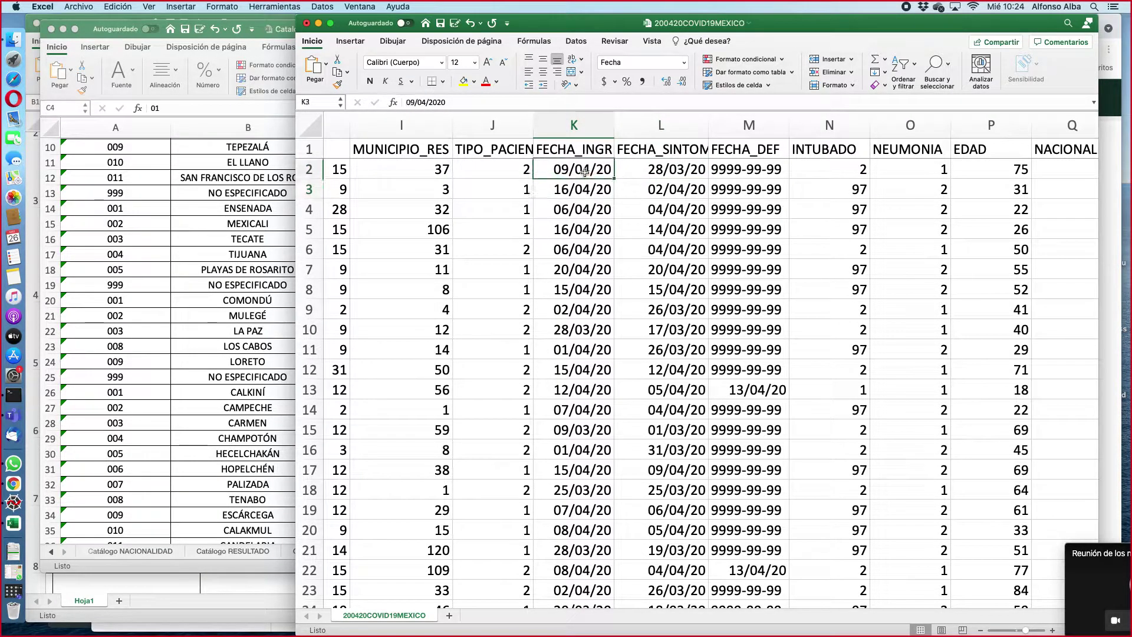
pyautogui.click(670, 172)
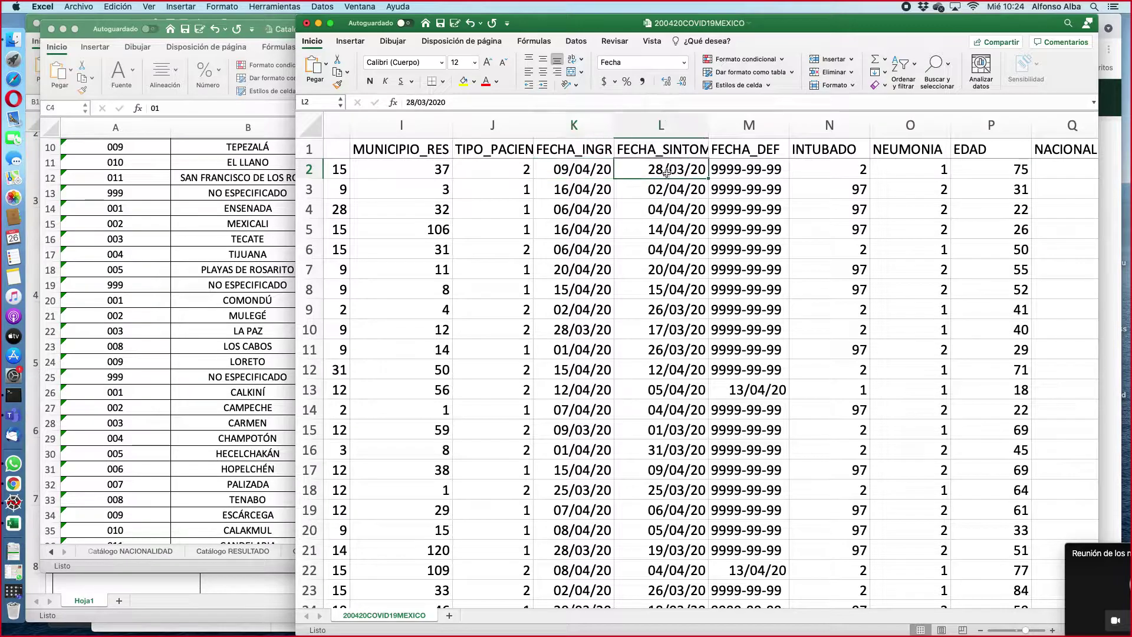
pyautogui.click(733, 172)
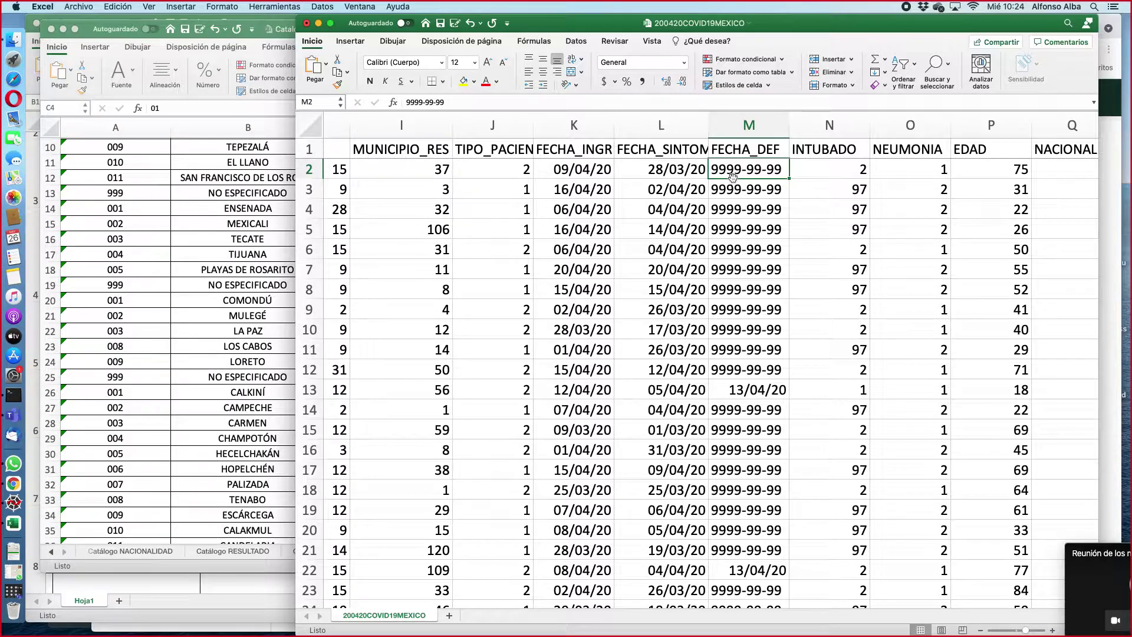
pyautogui.click(724, 392)
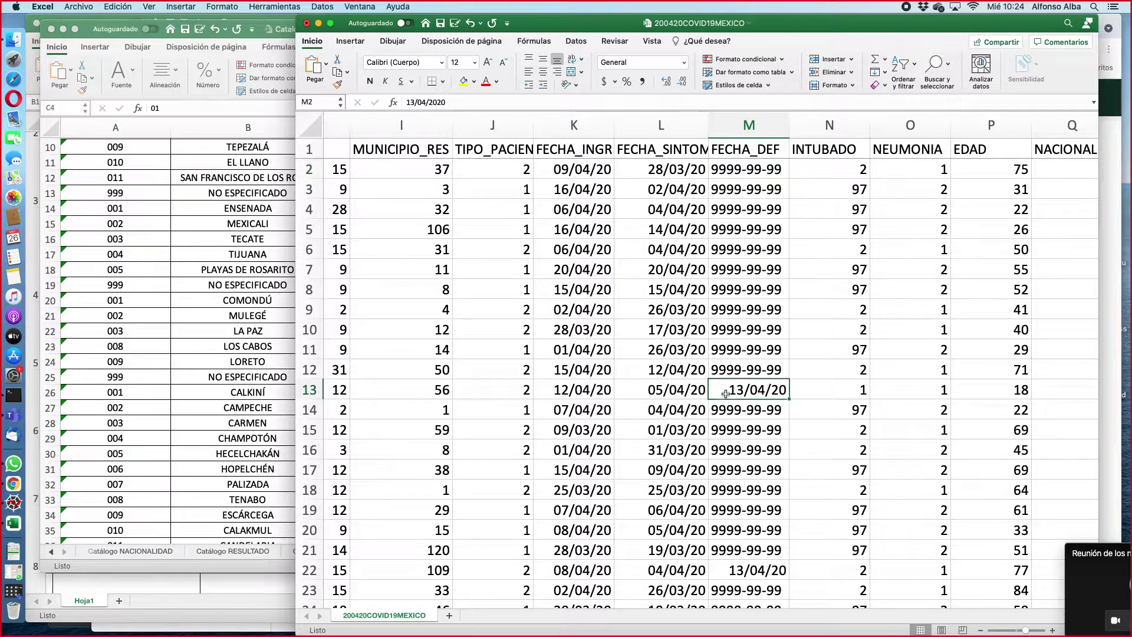
# Step: Point out the first record's FECHA_DEF, INTUBADO, NEUMONIA and EDAD values
pyautogui.click(720, 172)
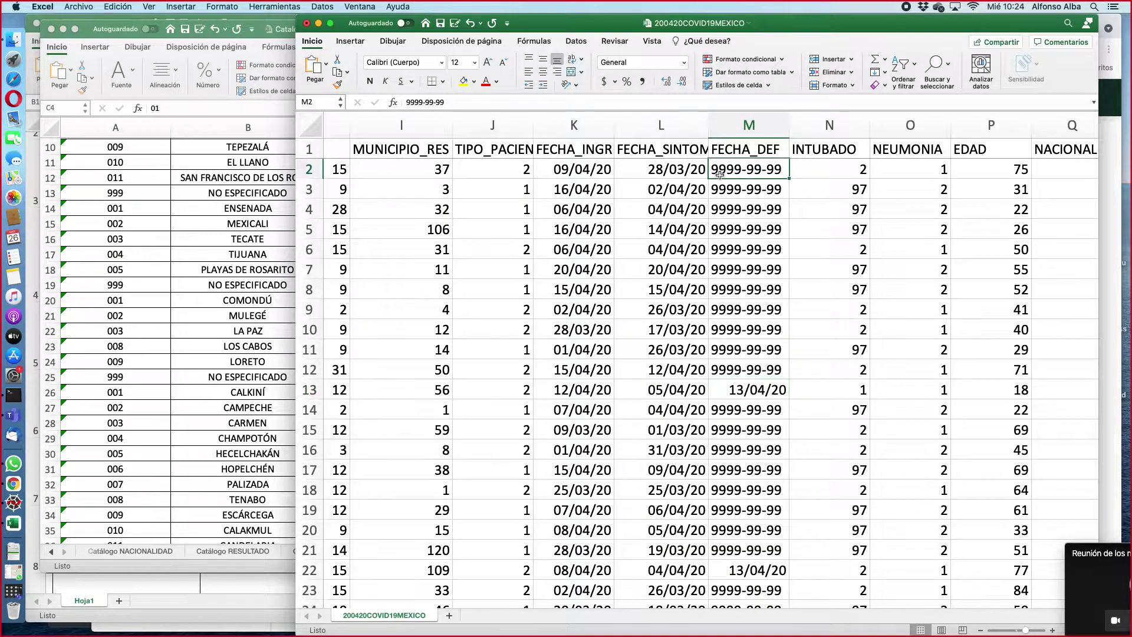
pyautogui.hscroll(1, 776, 173)
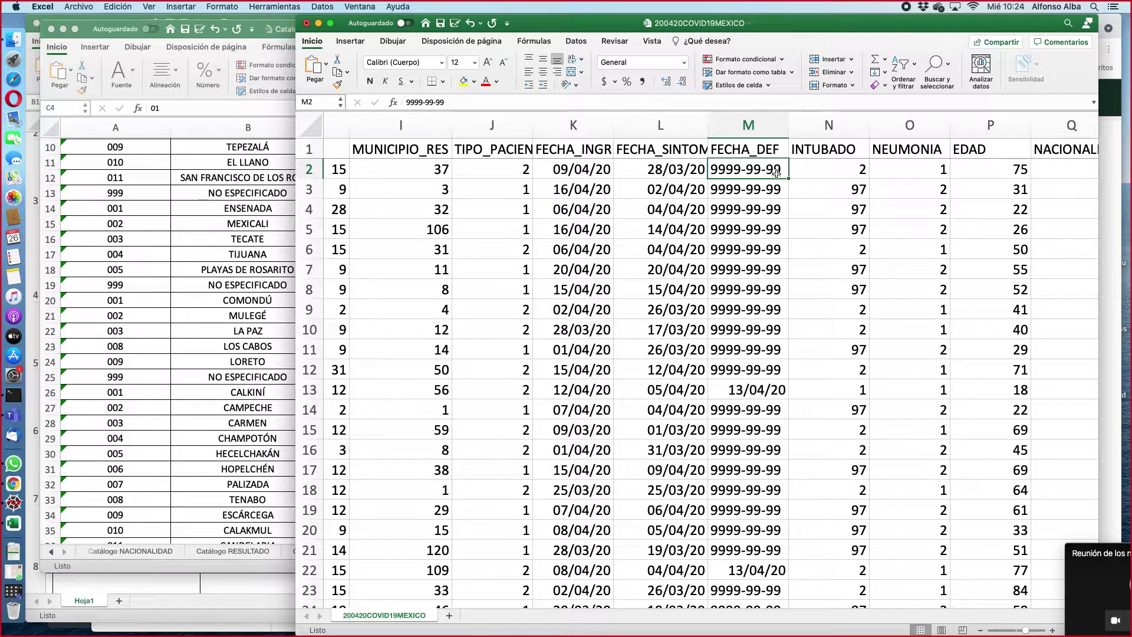
pyautogui.hscroll(2, 807, 178)
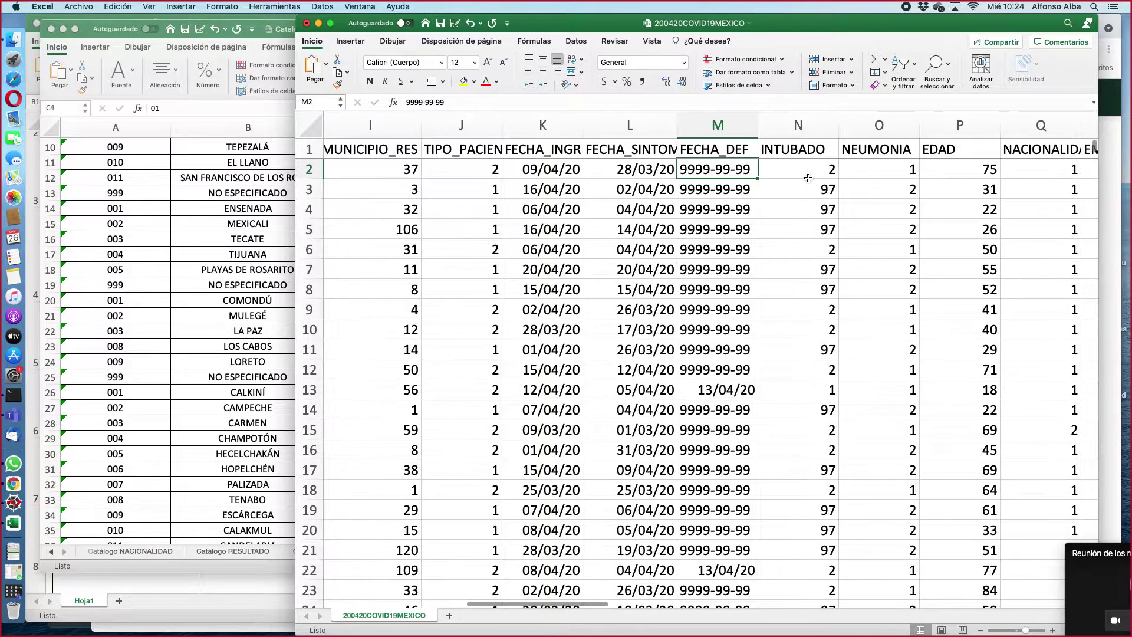
pyautogui.hscroll(2, 778, 170)
pyautogui.click(778, 170)
pyautogui.hscroll(1, 777, 171)
pyautogui.press('Right')
pyautogui.hscroll(3, 775, 174)
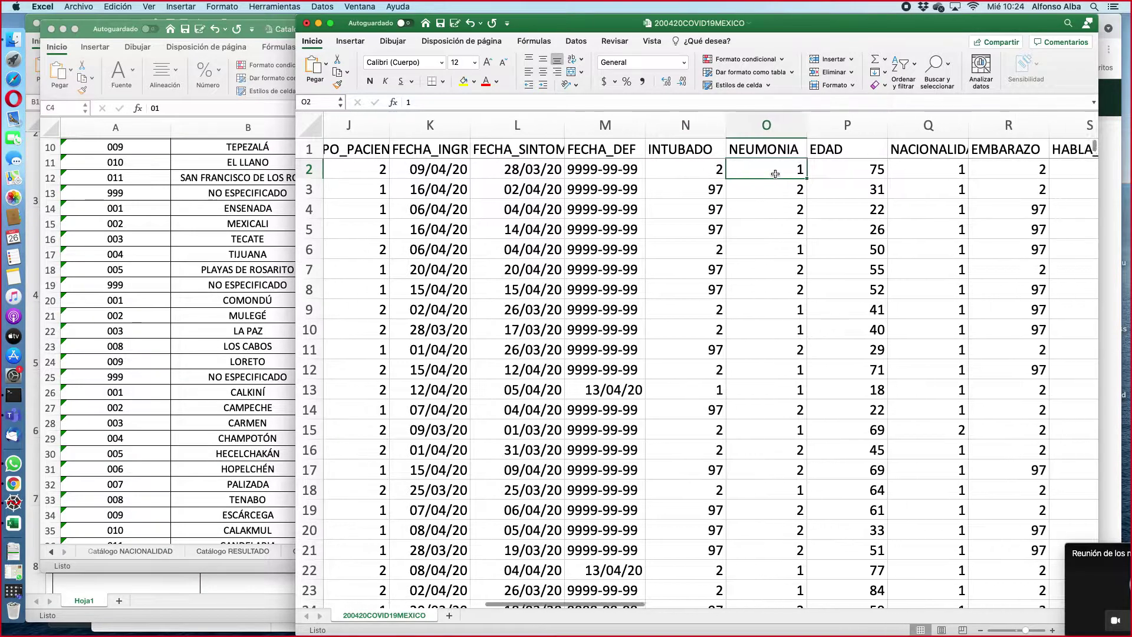
pyautogui.click(784, 172)
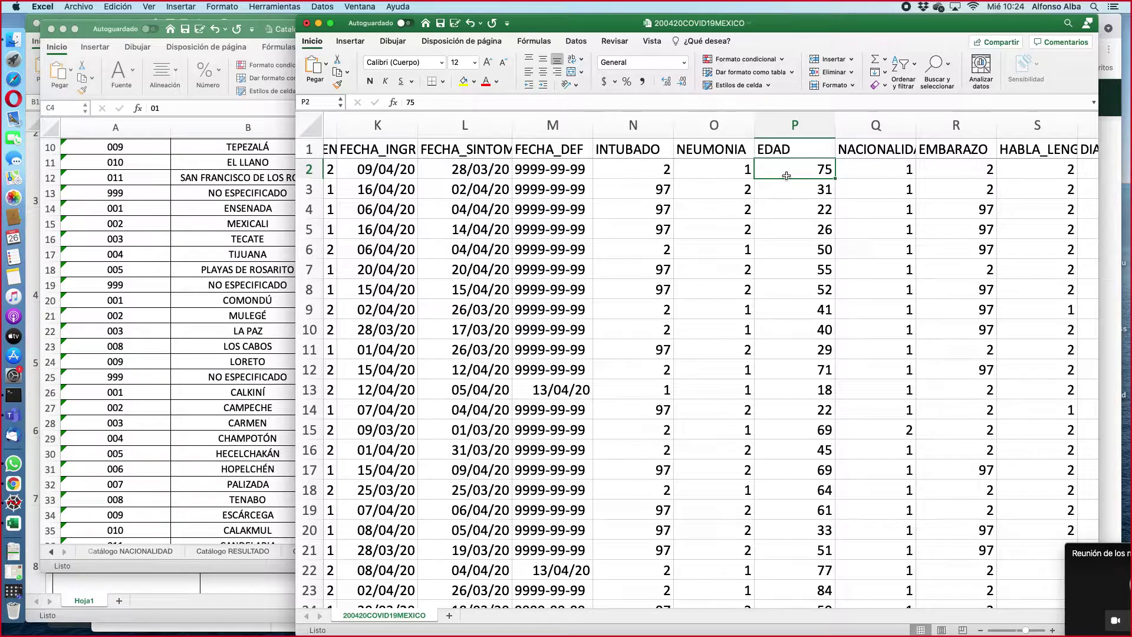
# Step: Examine the nationality codes of the records in rows 2, 8 and 15
pyautogui.hscroll(1, 790, 176)
pyautogui.click(845, 173)
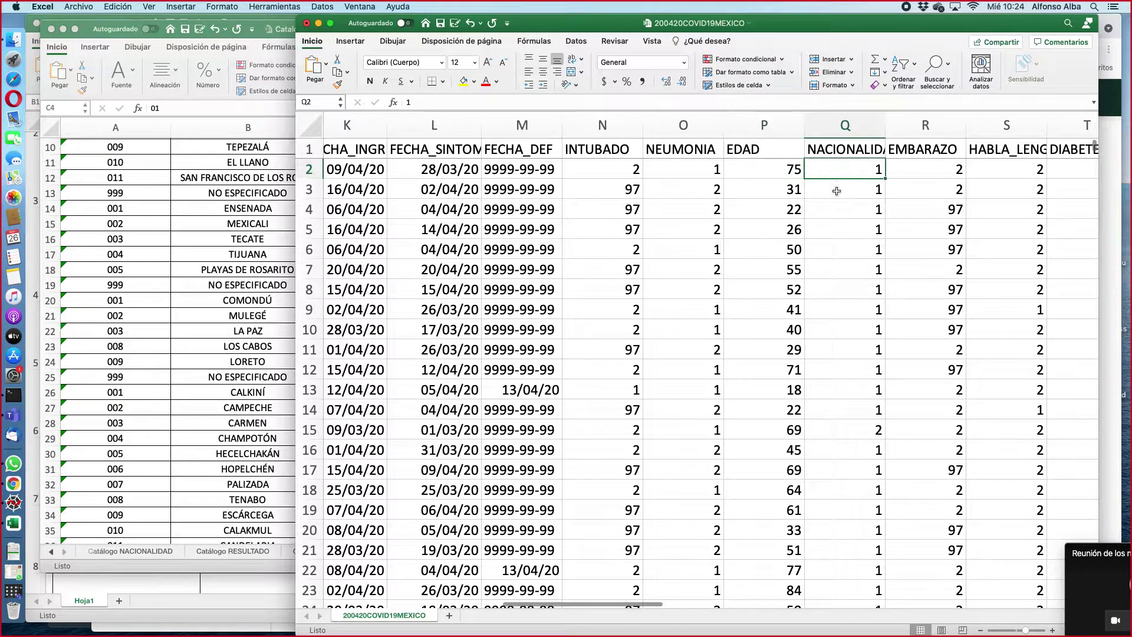
pyautogui.click(855, 293)
pyautogui.click(867, 430)
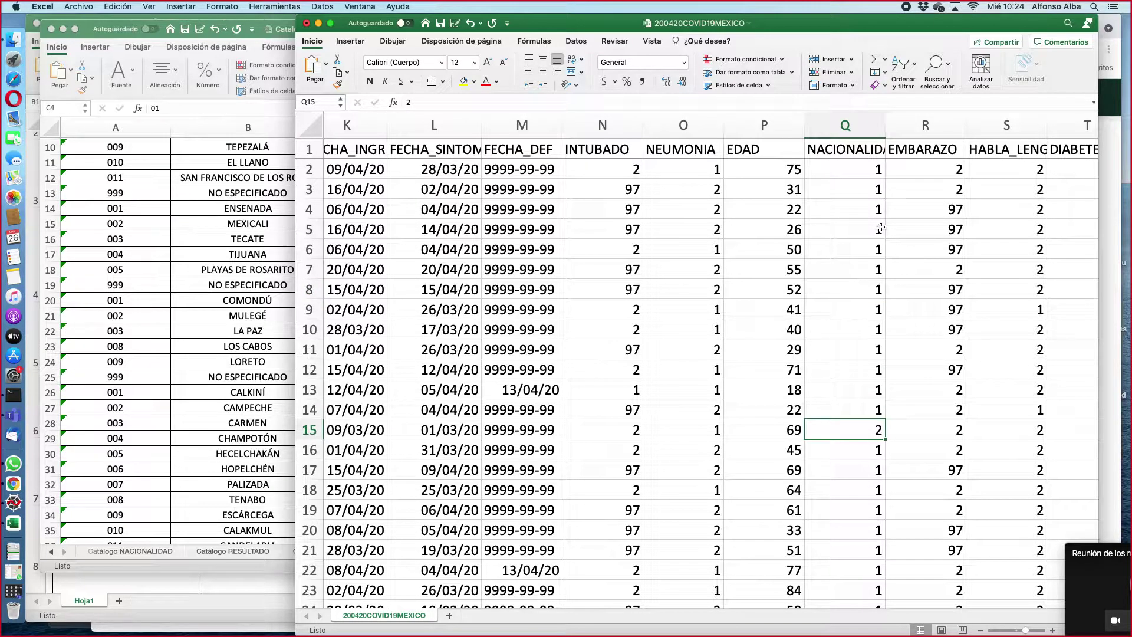
# Step: Point out the first record's EMBARAZO and HABLA_LENG values and slightly narrow the HABLA_LENG column
pyautogui.hscroll(4, 896, 171)
pyautogui.click(852, 170)
pyautogui.hscroll(3, 861, 170)
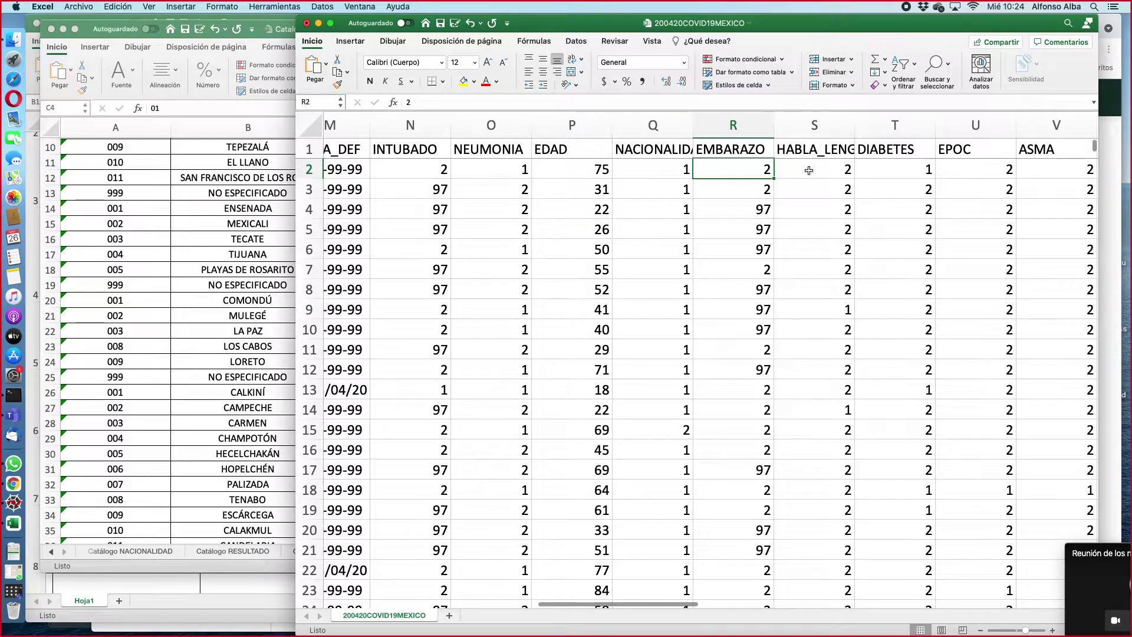
pyautogui.click(825, 171)
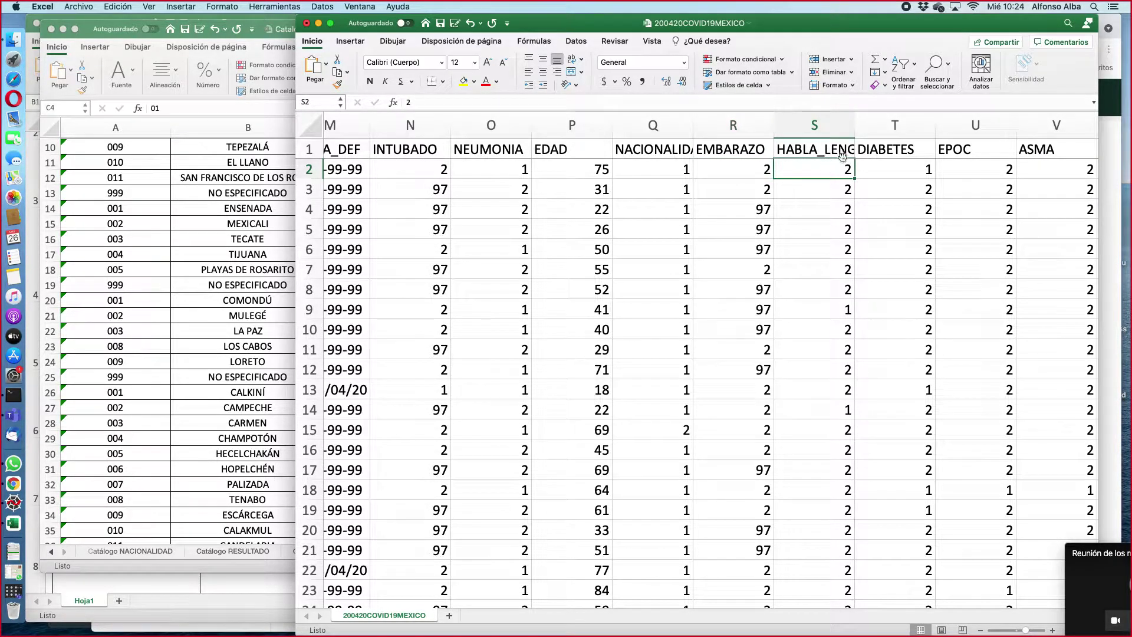
pyautogui.moveTo(855, 127)
pyautogui.mouseDown()
pyautogui.moveTo(904, 128)
pyautogui.moveTo(838, 128)
pyautogui.mouseUp()
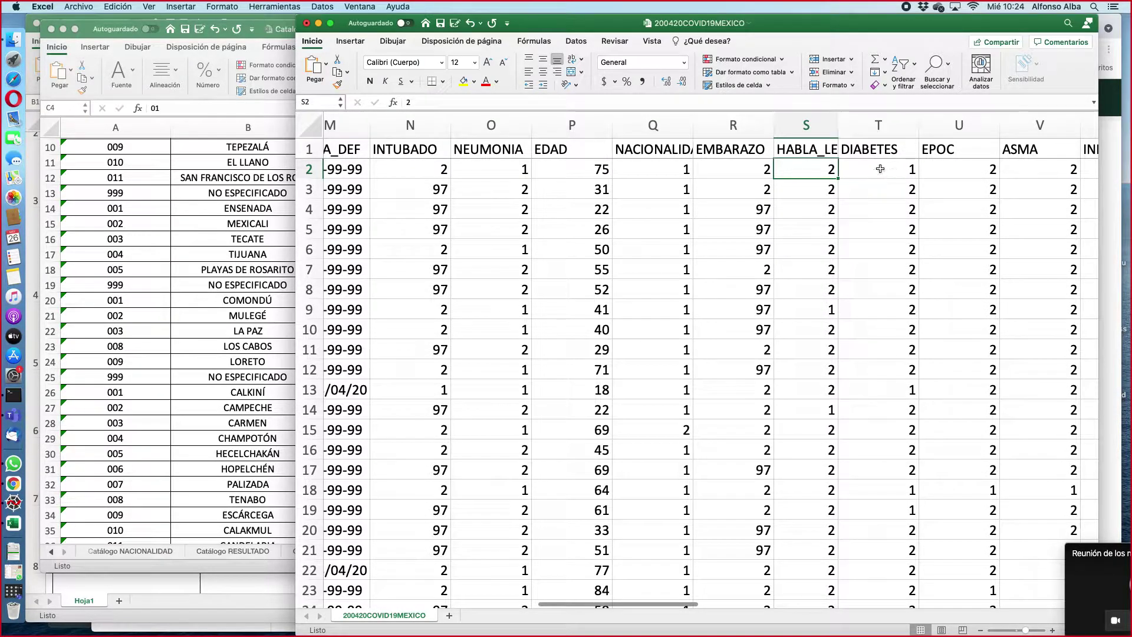
# Step: Go through the first record's DIABETES, EPOC, ASMA, INMUSUPR and hypertension codes
pyautogui.click(878, 171)
pyautogui.hscroll(5, 841, 170)
pyautogui.hscroll(2, 841, 170)
pyautogui.click(770, 172)
pyautogui.click(827, 172)
pyautogui.click(881, 173)
pyautogui.hscroll(3, 838, 172)
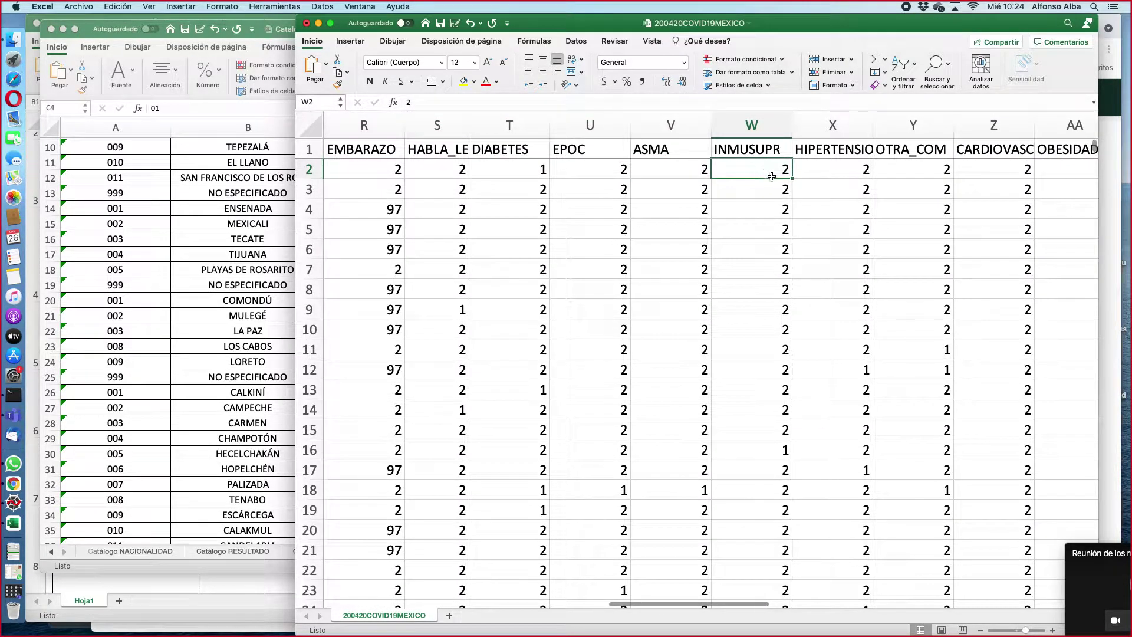
pyautogui.click(810, 173)
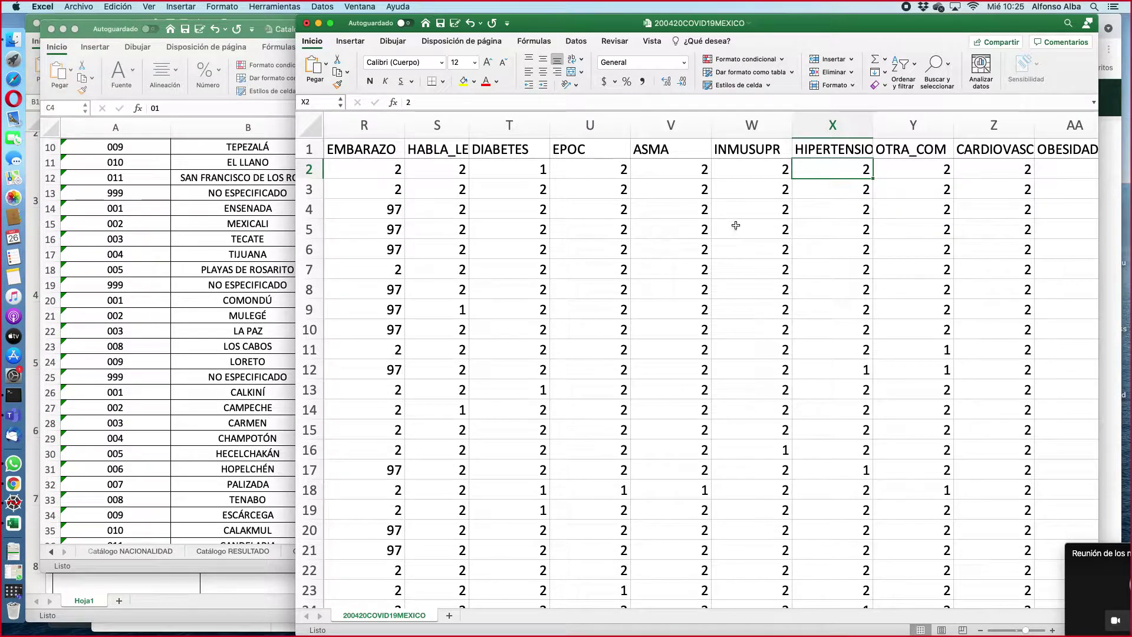
# Step: Review the comorbidity columns and point out the first record's OTRA_COM, cardiovascular, OBESIDAD, chronic renal and TABAQUISMO codes
pyautogui.scroll(-3, 582, 243)
pyautogui.hscroll(-1, 581, 243)
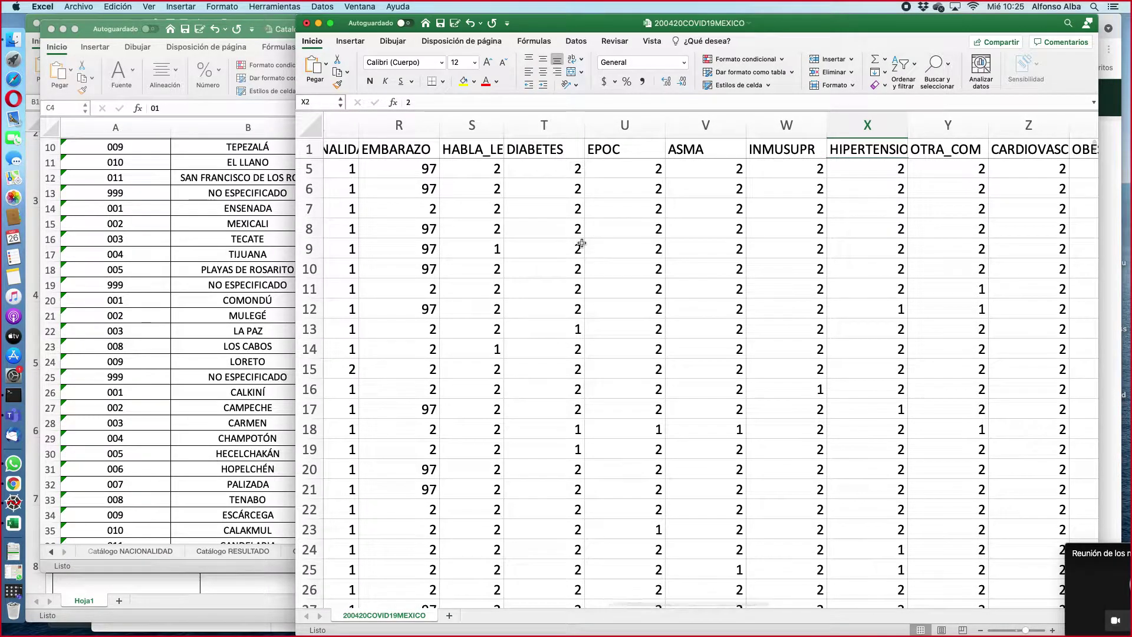
pyautogui.scroll(3, 740, 241)
pyautogui.hscroll(1, 740, 242)
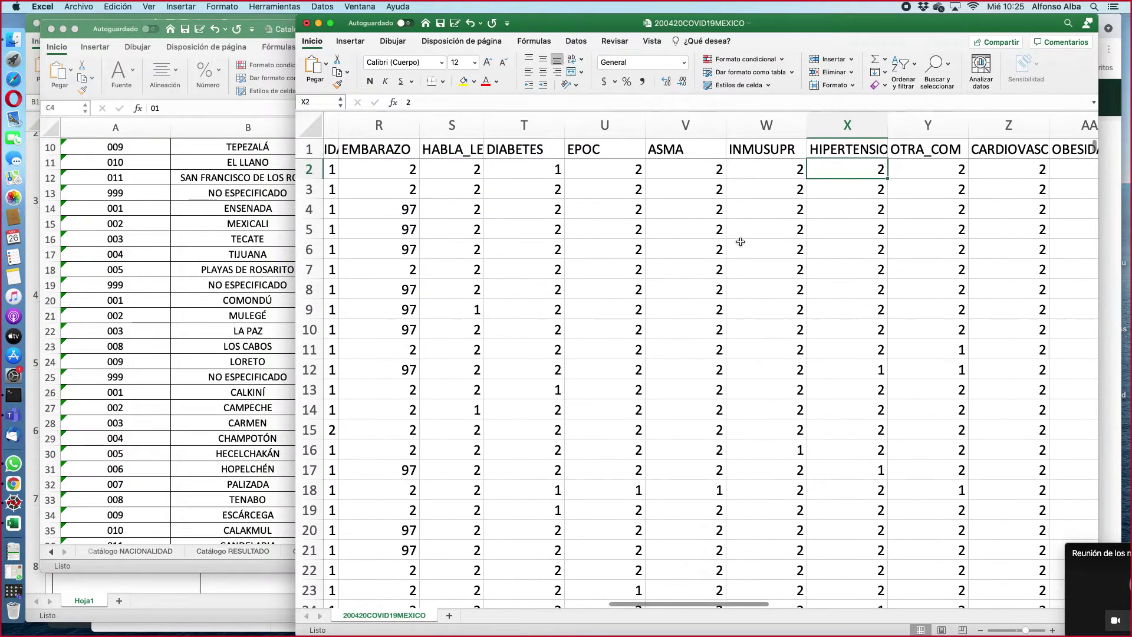
pyautogui.hscroll(1, 740, 241)
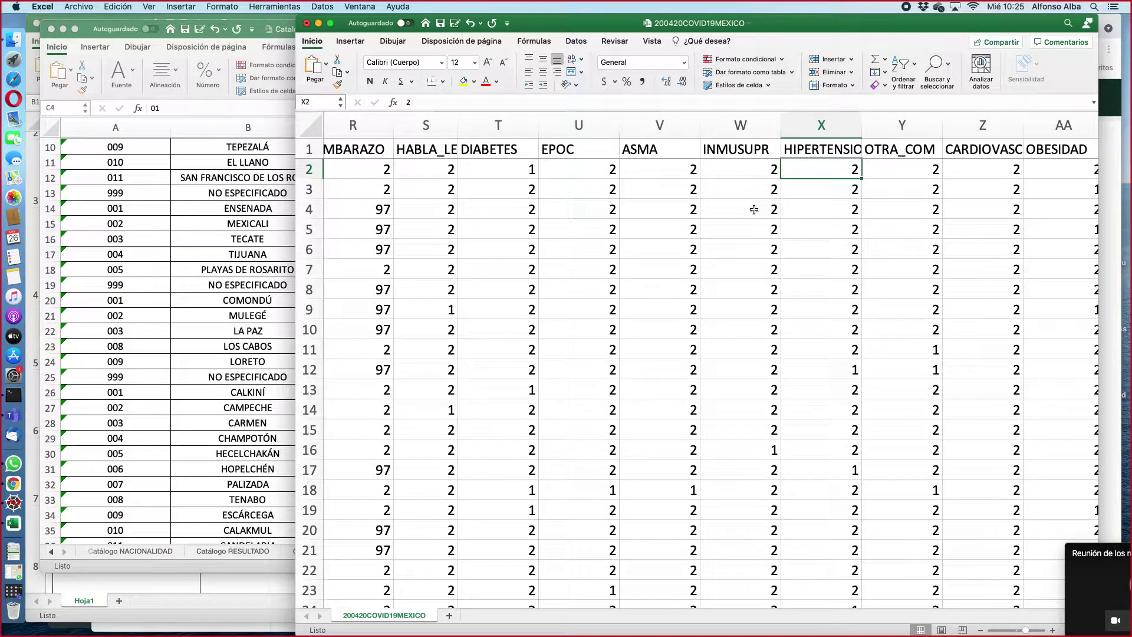
pyautogui.hscroll(2, 754, 210)
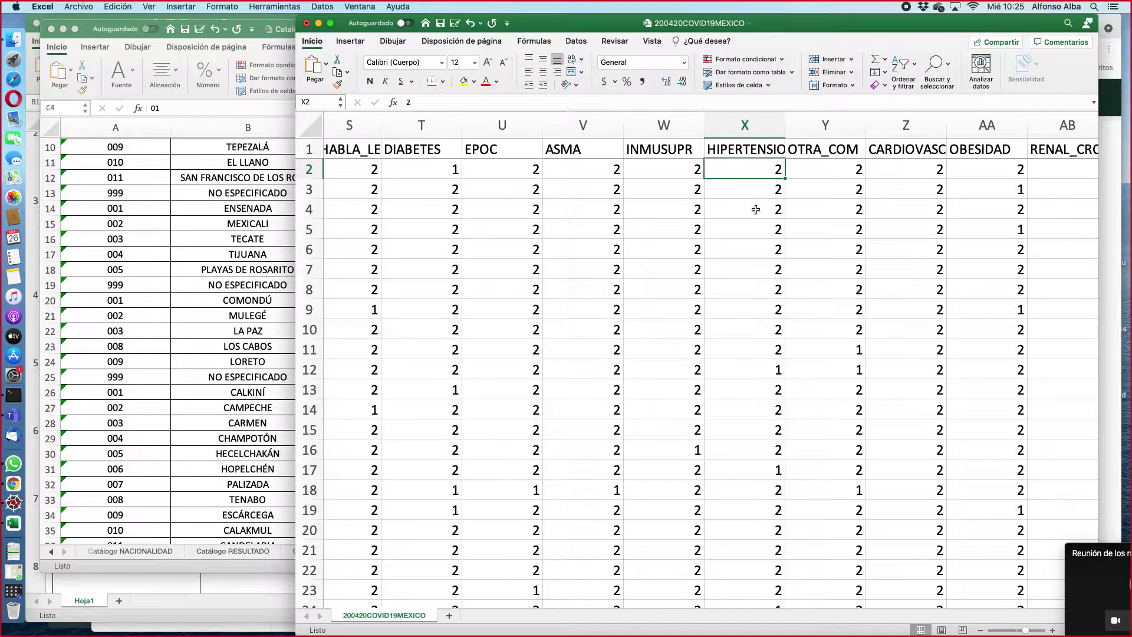
pyautogui.hscroll(3, 755, 209)
pyautogui.click(607, 168)
pyautogui.click(679, 170)
pyautogui.click(749, 167)
pyautogui.click(828, 169)
pyautogui.click(901, 171)
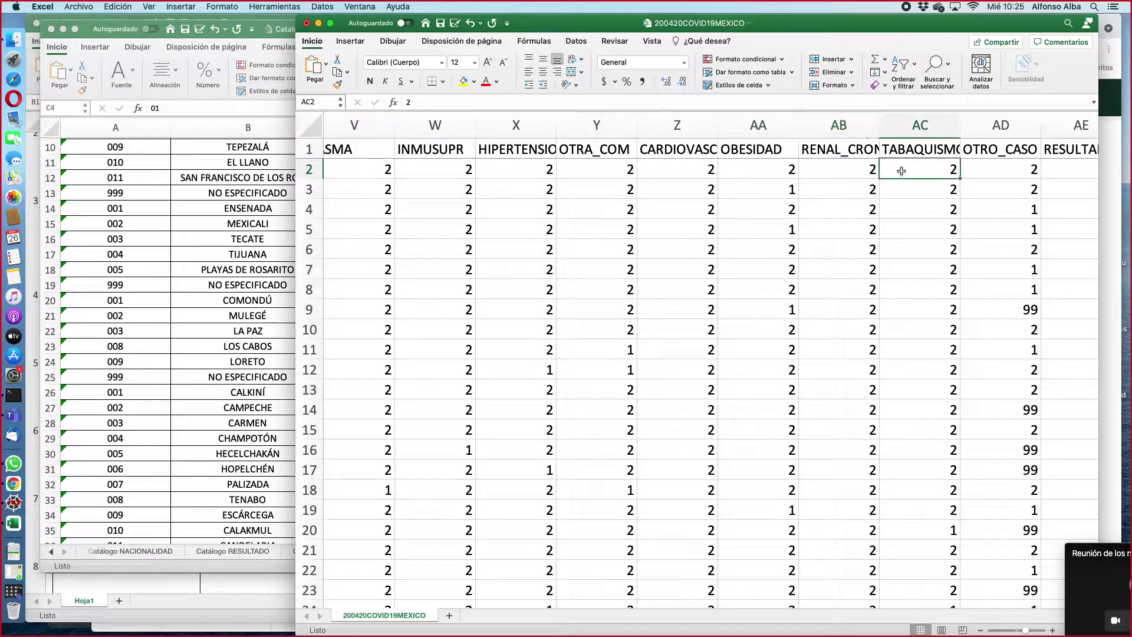
# Step: Highlight the RESULTADO column and point out its header and the result codes in rows 2 and 5
pyautogui.hscroll(4, 769, 177)
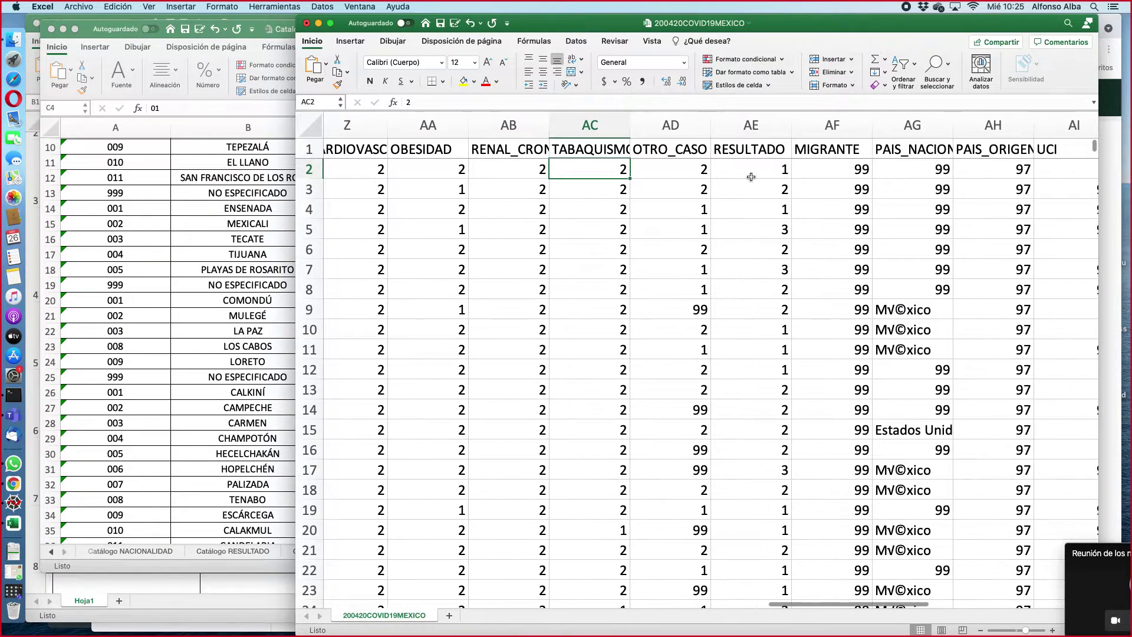
pyautogui.click(761, 124)
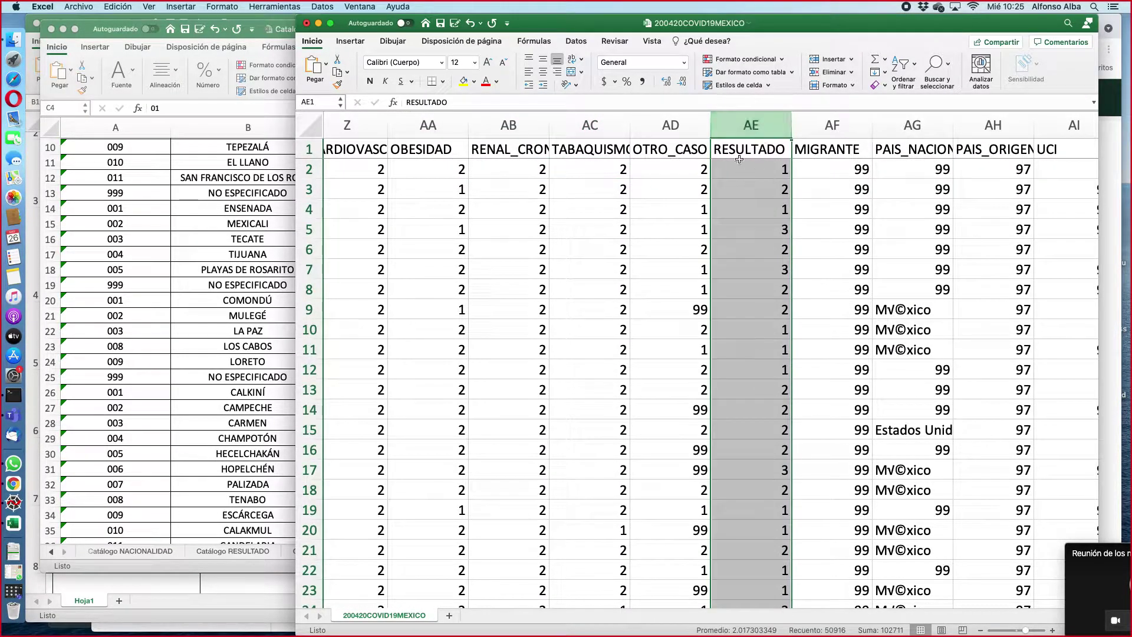
pyautogui.click(748, 147)
pyautogui.click(769, 172)
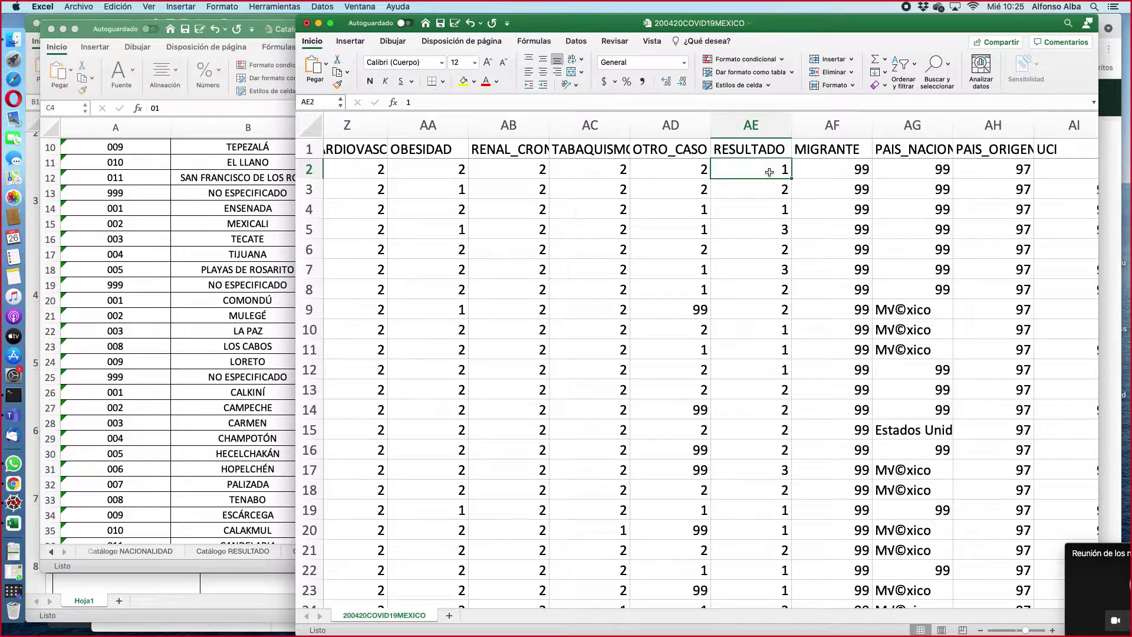
pyautogui.click(761, 229)
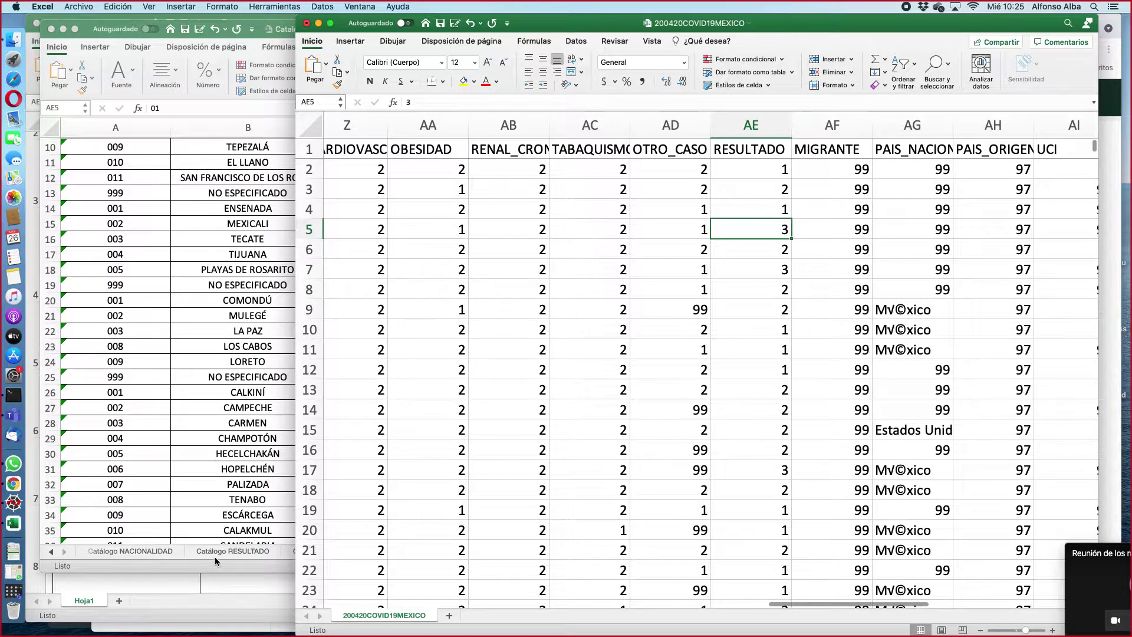
# Step: Switch to the Catalogos_0412 workbook, open its Catálogo RESULTADO sheet and zoom it to 210%
pyautogui.click(161, 553)
pyautogui.click(241, 553)
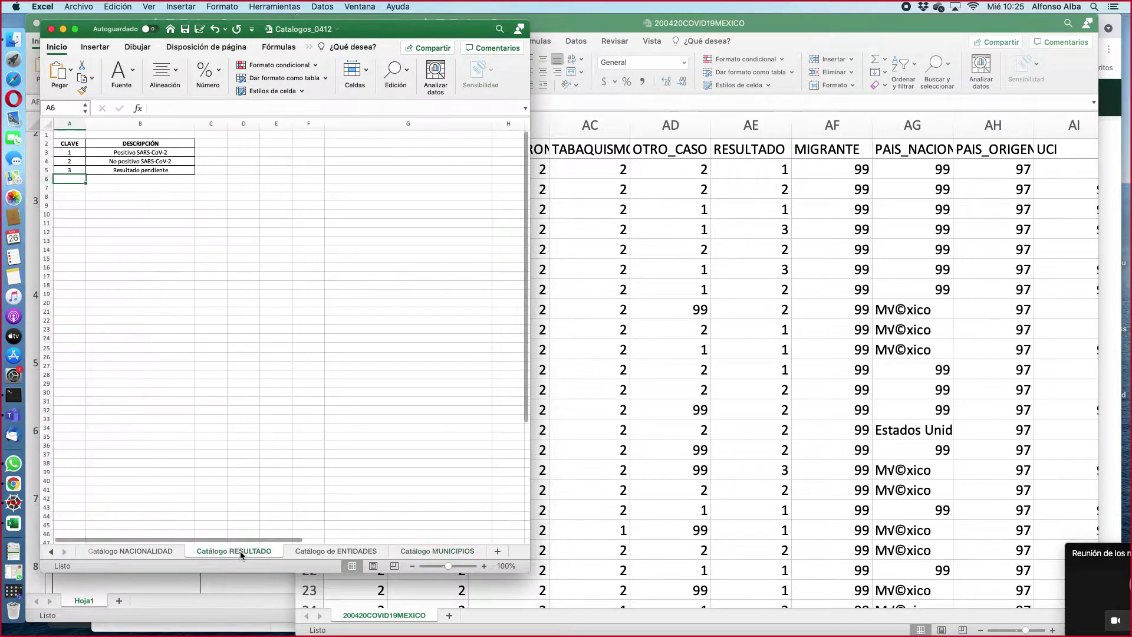
pyautogui.click(484, 565)
pyautogui.click(484, 565)
pyautogui.click(485, 565)
pyautogui.click(484, 566)
pyautogui.click(484, 566)
pyautogui.click(484, 565)
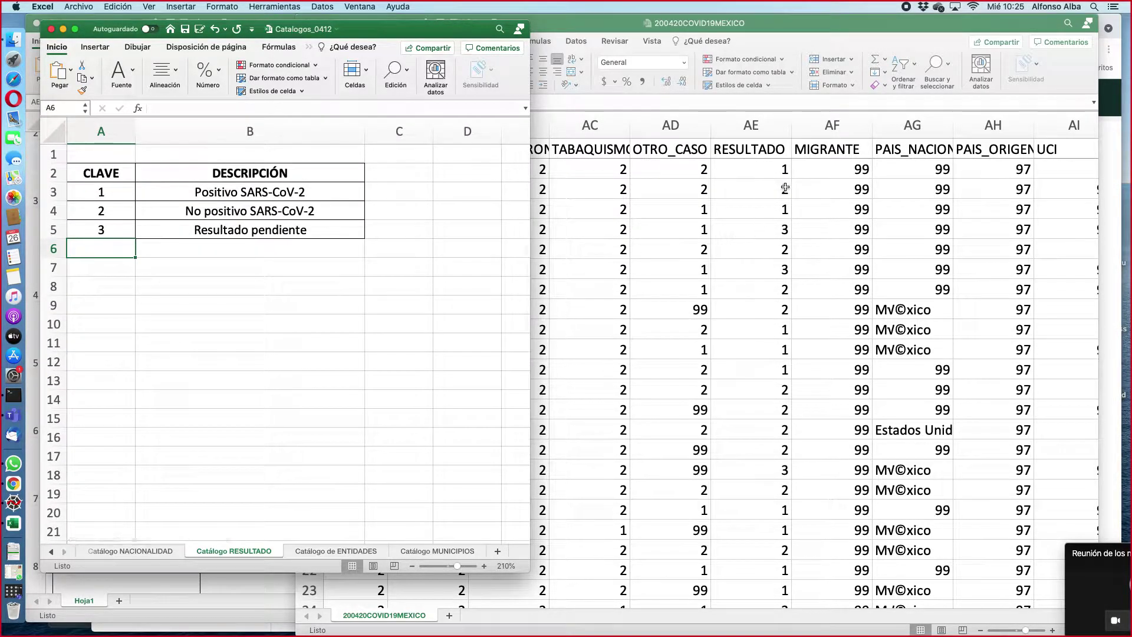
# Step: Back in 200420COVID19MEXICO, compare the RESULTADO codes in rows 2 to 6 with the result catalog
pyautogui.click(767, 180)
pyautogui.click(763, 170)
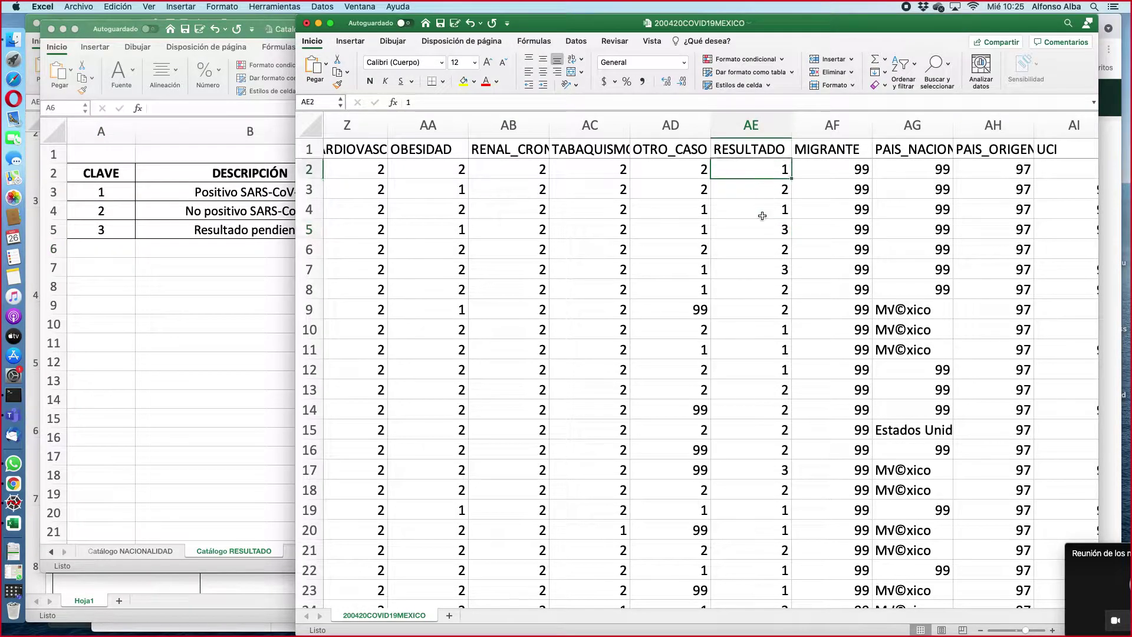
pyautogui.click(749, 184)
pyautogui.scroll(-1, 766, 205)
pyautogui.click(766, 206)
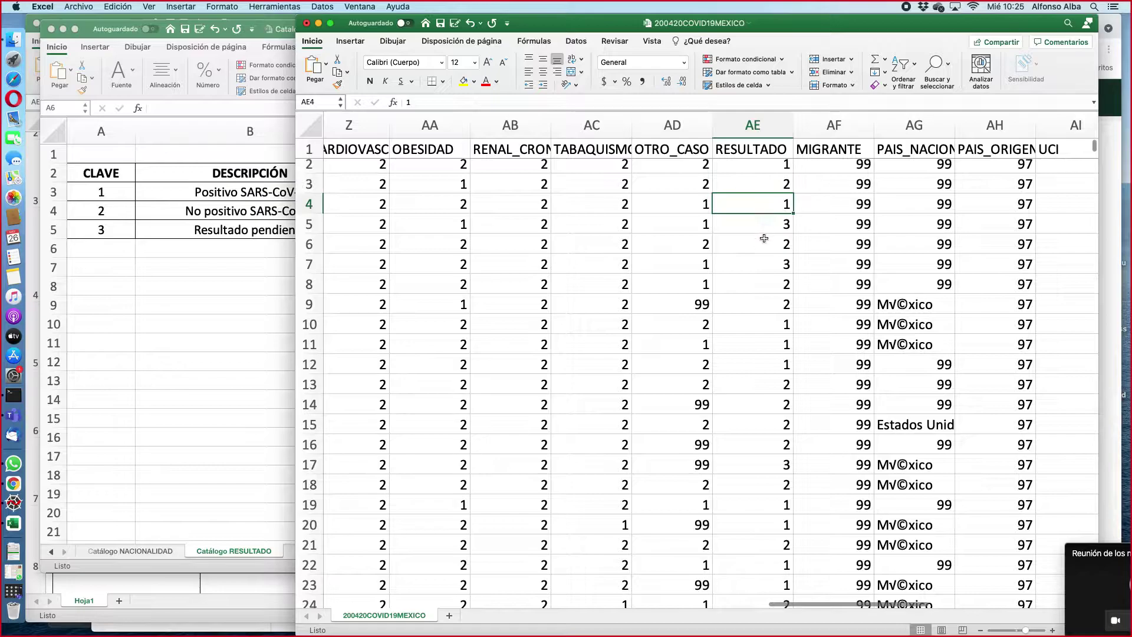
pyautogui.click(764, 224)
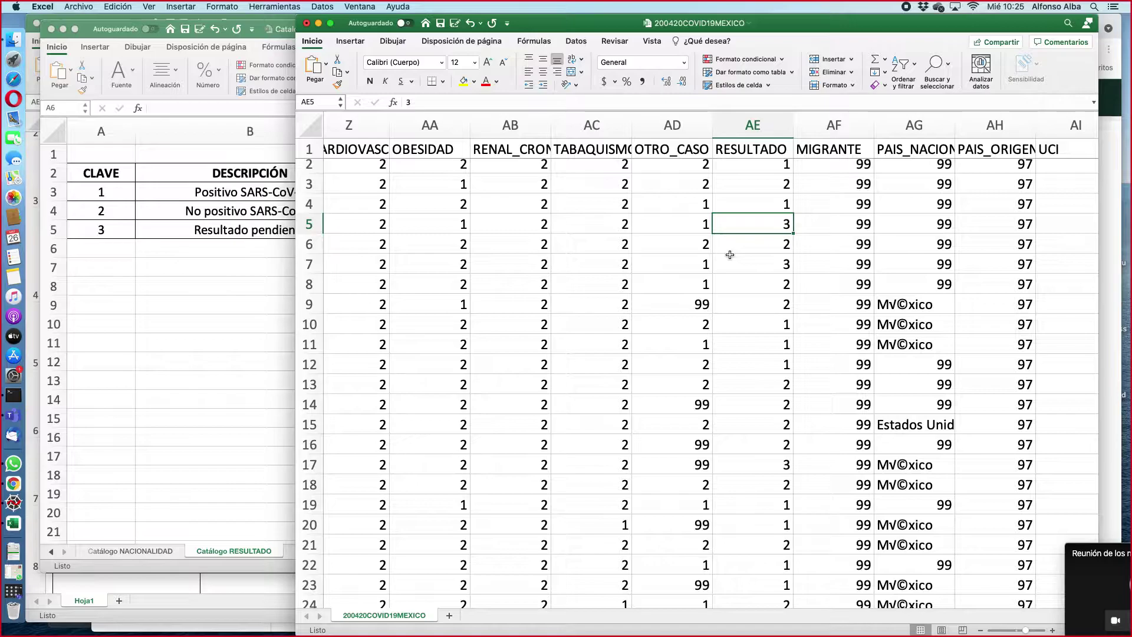
pyautogui.click(772, 244)
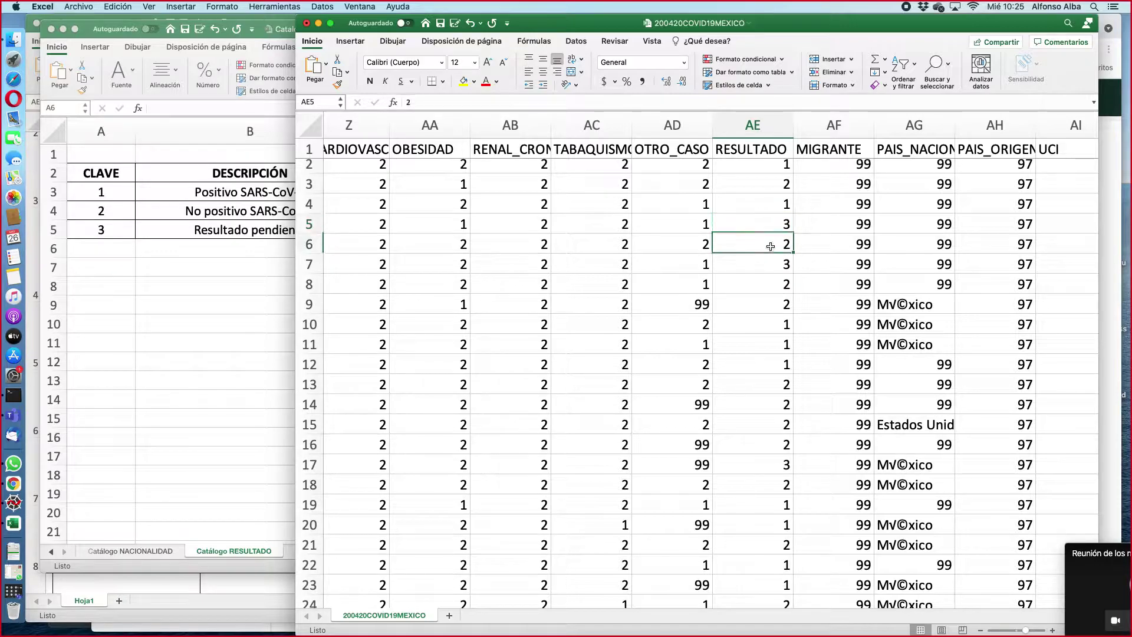
pyautogui.click(771, 229)
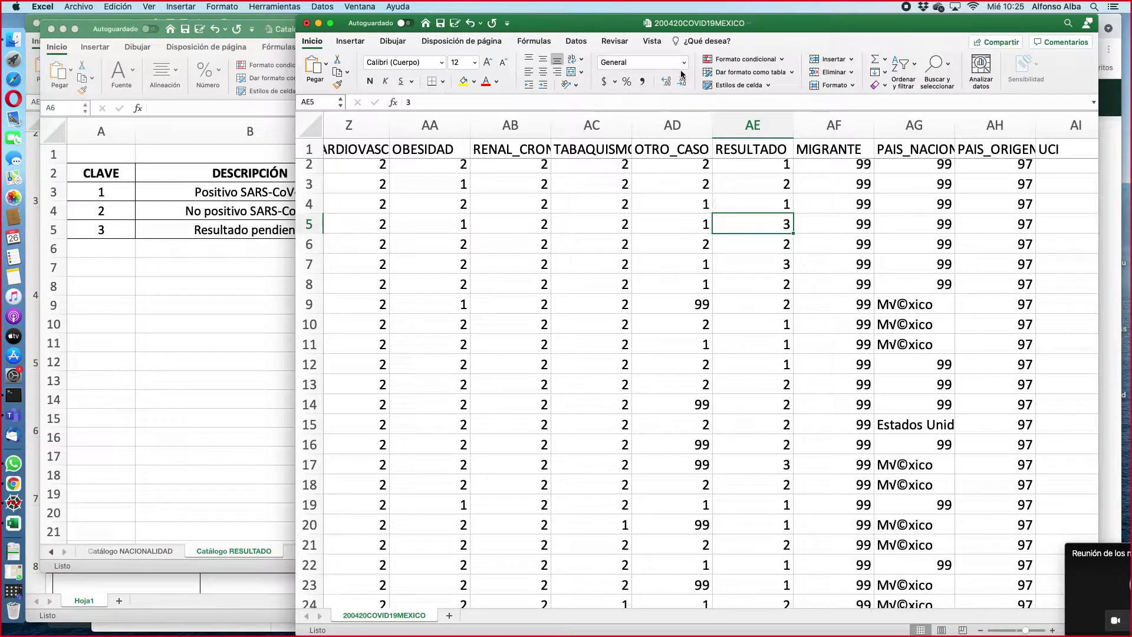
# Step: Examine the last columns of the dataset: MIGRANTE, country of nationality, PAIS_ORIGEN and UCI
pyautogui.hscroll(-1, 732, 157)
pyautogui.hscroll(2, 764, 186)
pyautogui.hscroll(1, 765, 186)
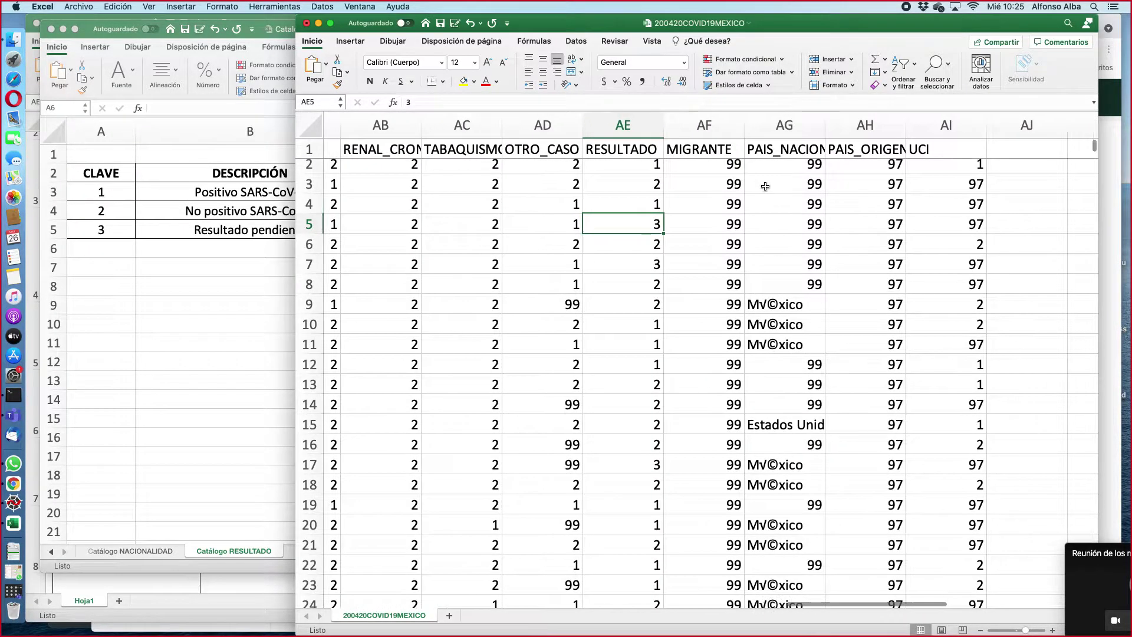
pyautogui.click(730, 181)
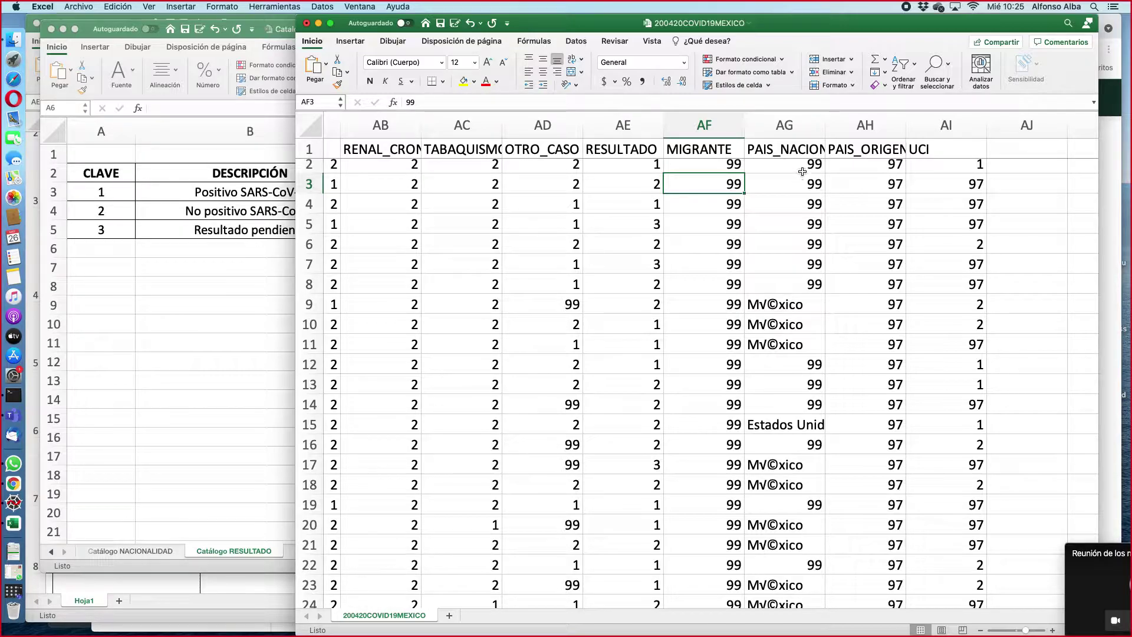
pyautogui.scroll(1, 803, 172)
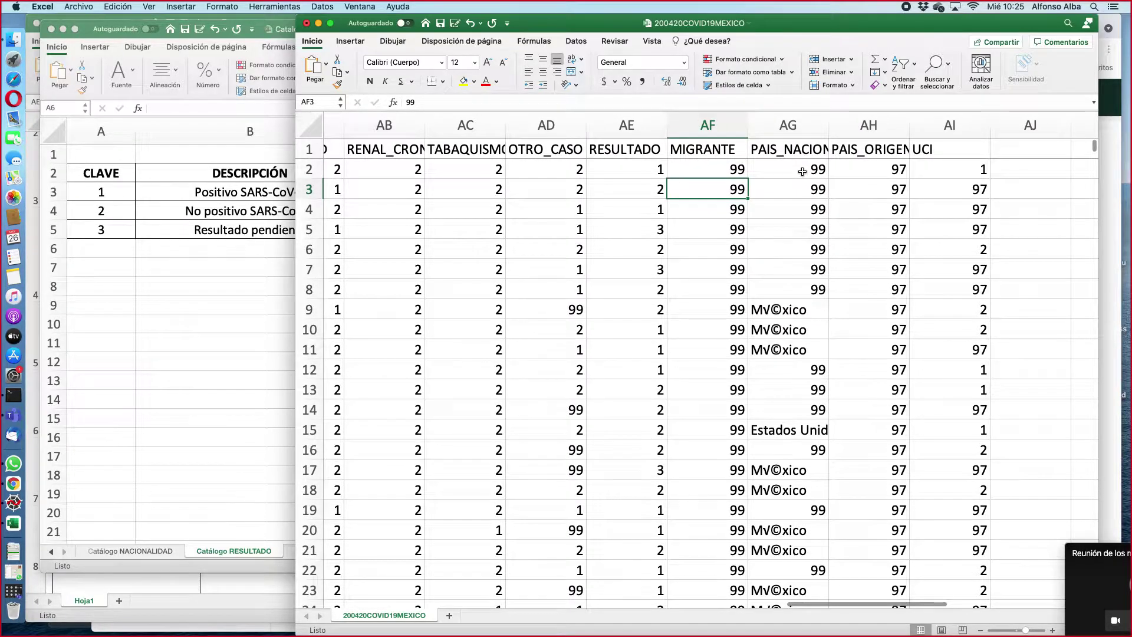
pyautogui.scroll(-5, 800, 187)
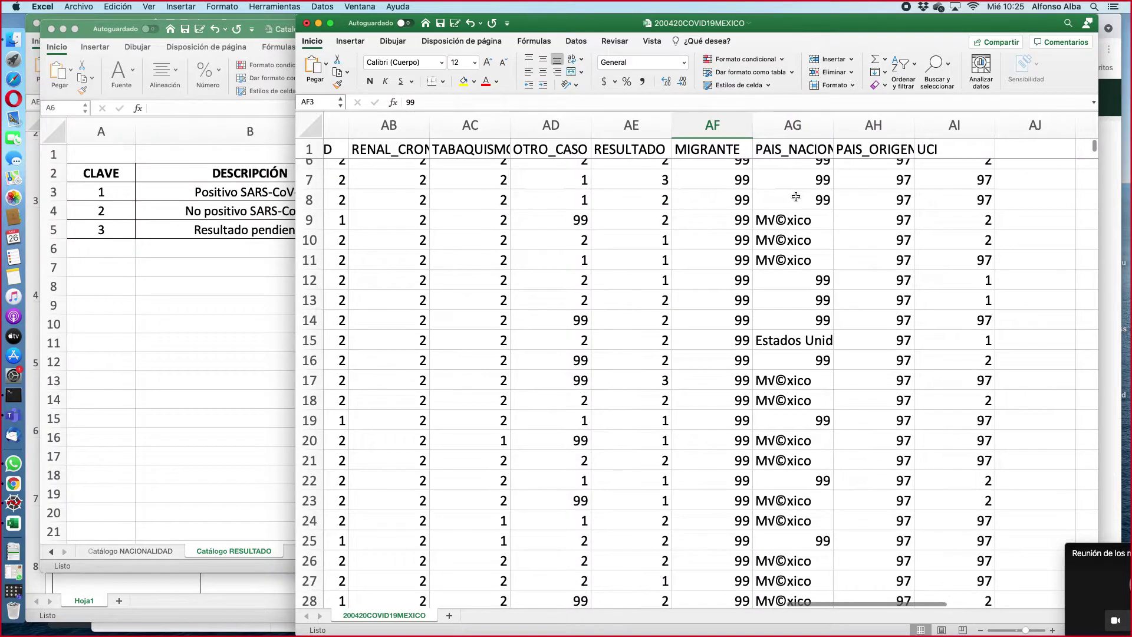
pyautogui.scroll(5, 796, 196)
pyautogui.hscroll(1, 796, 196)
pyautogui.hscroll(3, 795, 196)
pyautogui.hscroll(-4, 796, 189)
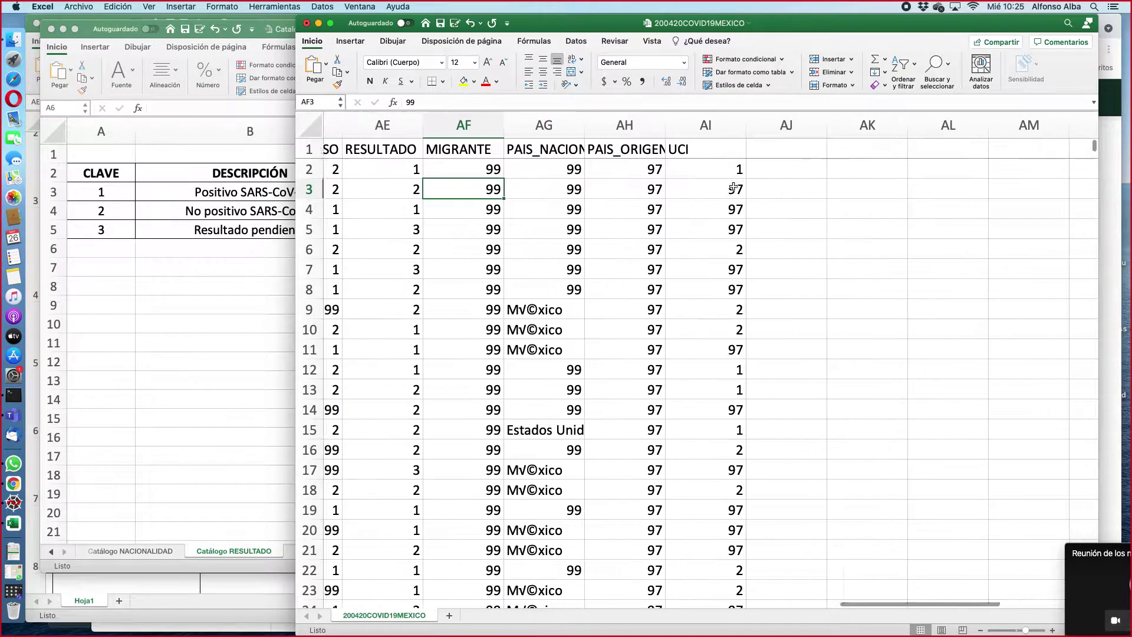
pyautogui.hscroll(-1, 811, 175)
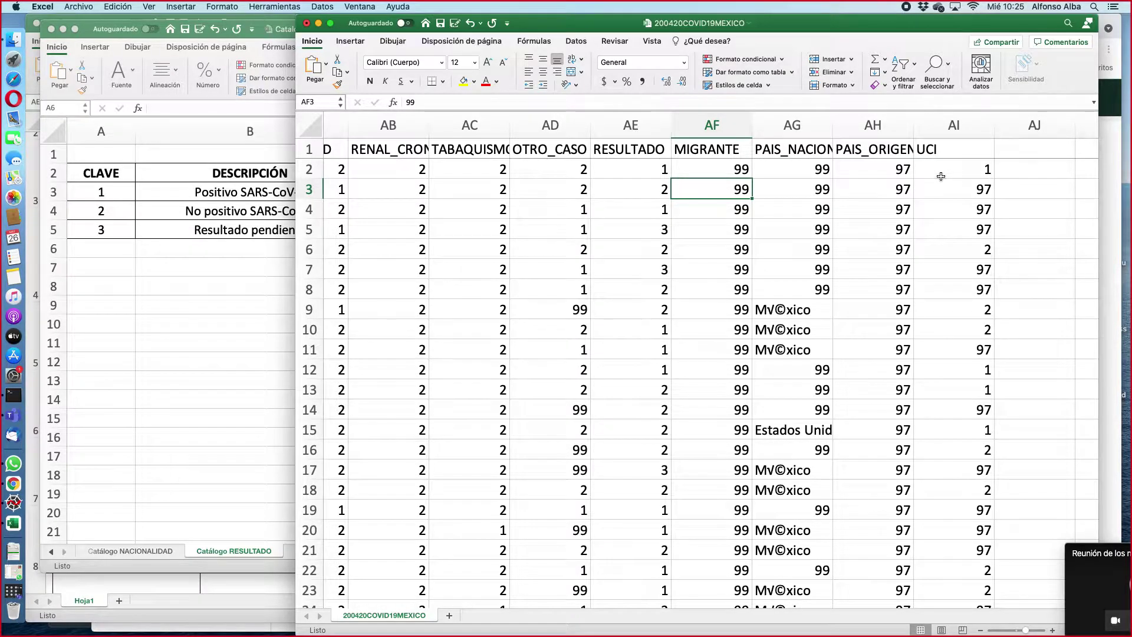
pyautogui.hscroll(-1, 884, 177)
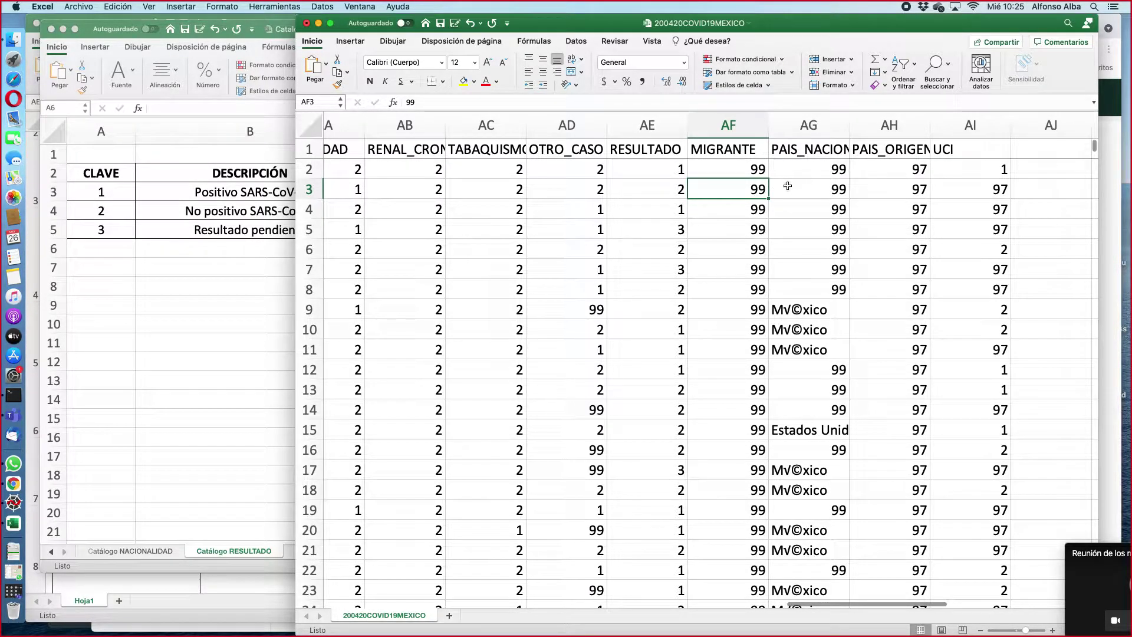
# Step: Return to the first columns of 200420COVID19MEXICO and select its last record, row 50916
pyautogui.hscroll(-15, 788, 185)
pyautogui.hscroll(-8, 787, 186)
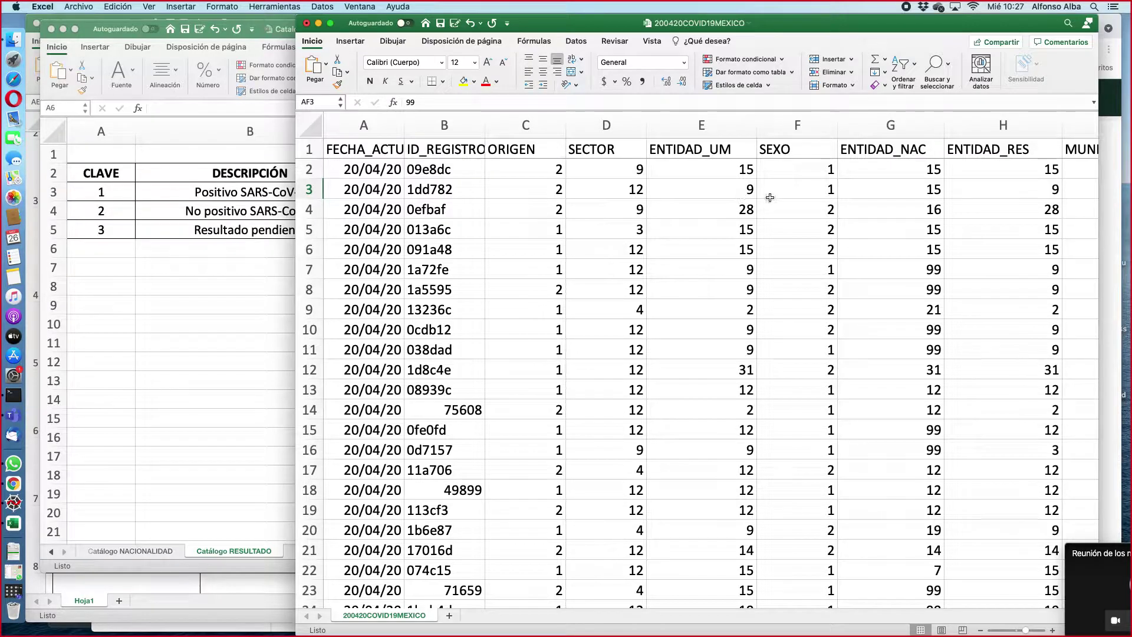
pyautogui.hscroll(1, 695, 205)
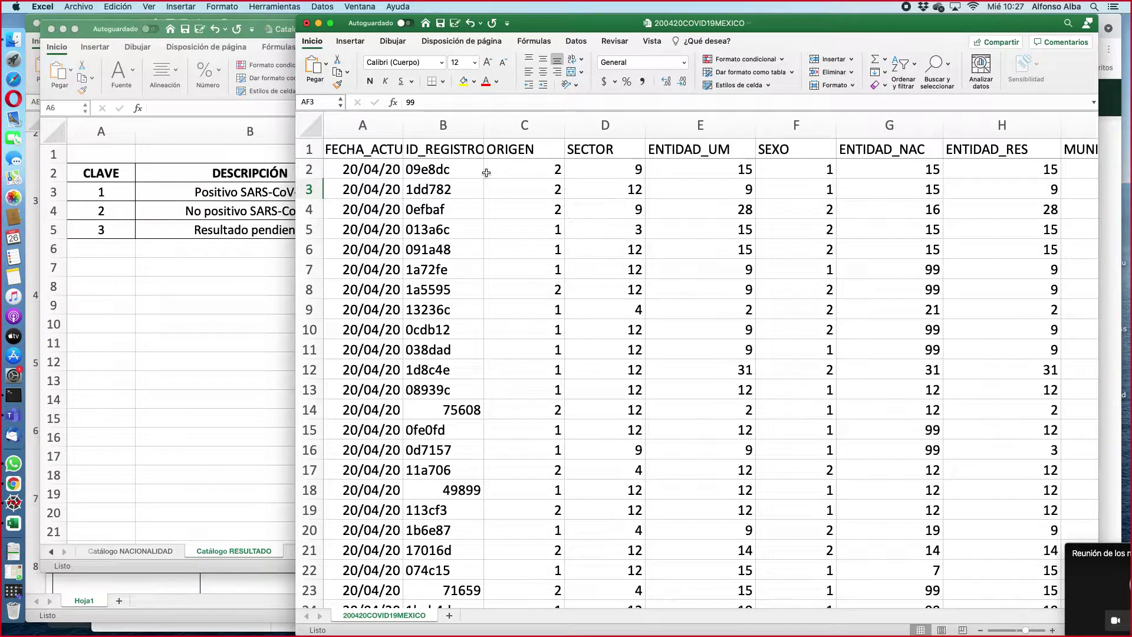
pyautogui.scroll(-20, 486, 172)
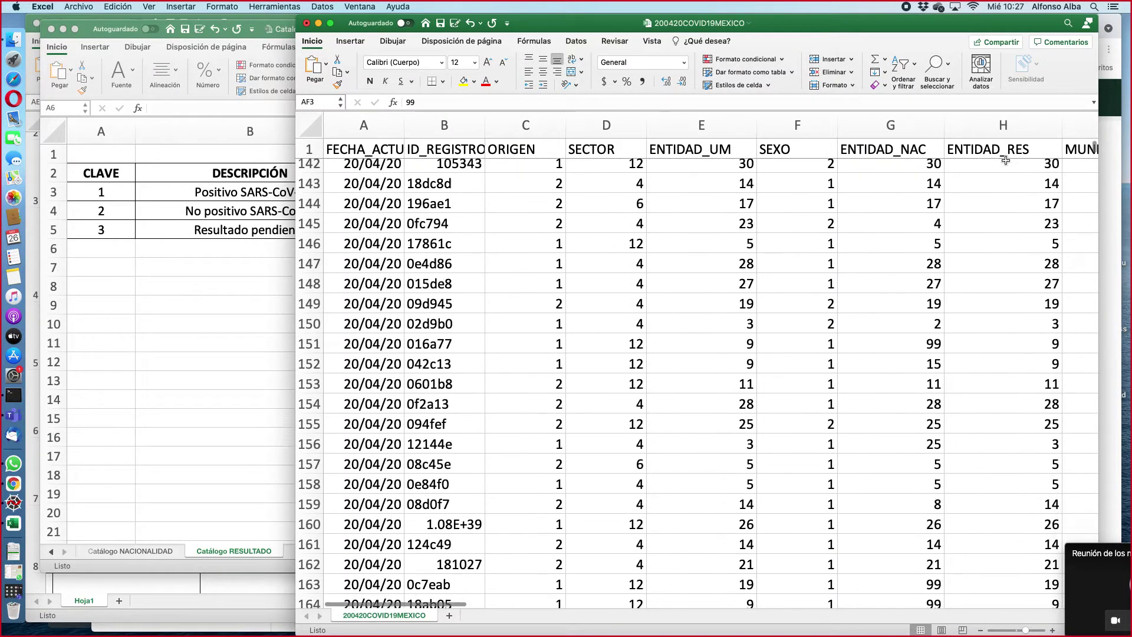
pyautogui.moveTo(1094, 148); pyautogui.dragTo(1103, 605)
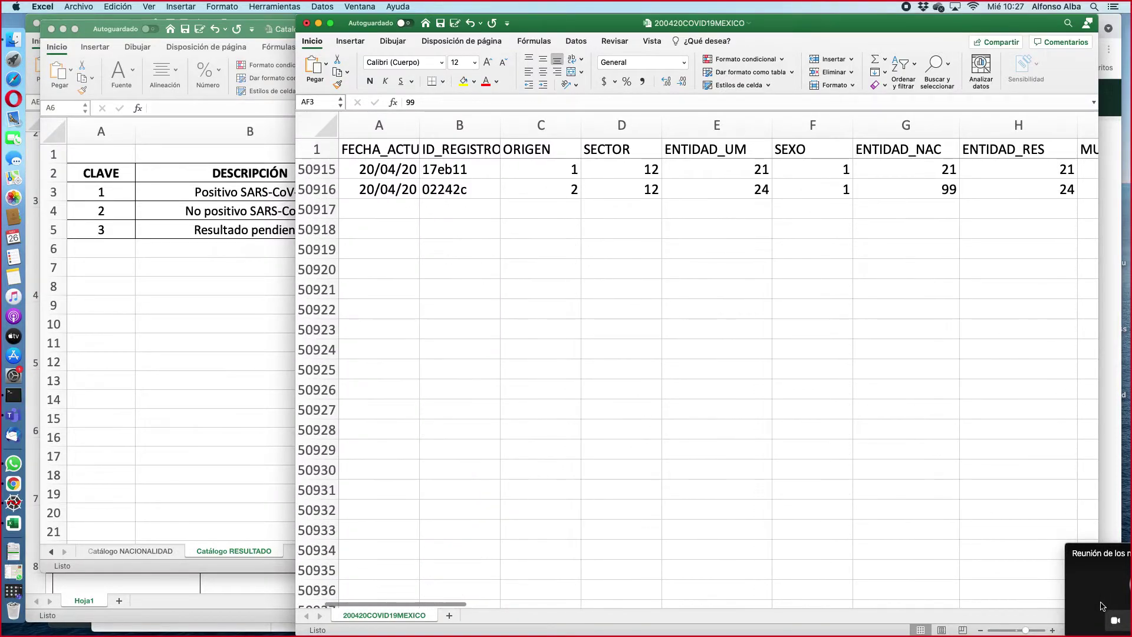
pyautogui.scroll(2, 503, 394)
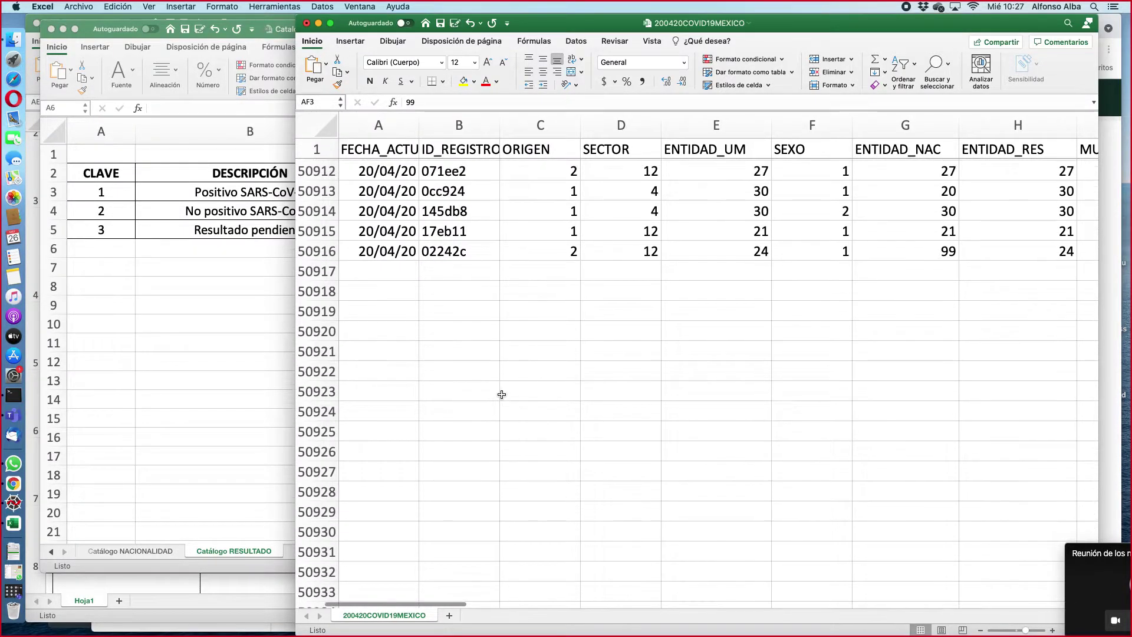
pyautogui.click(323, 251)
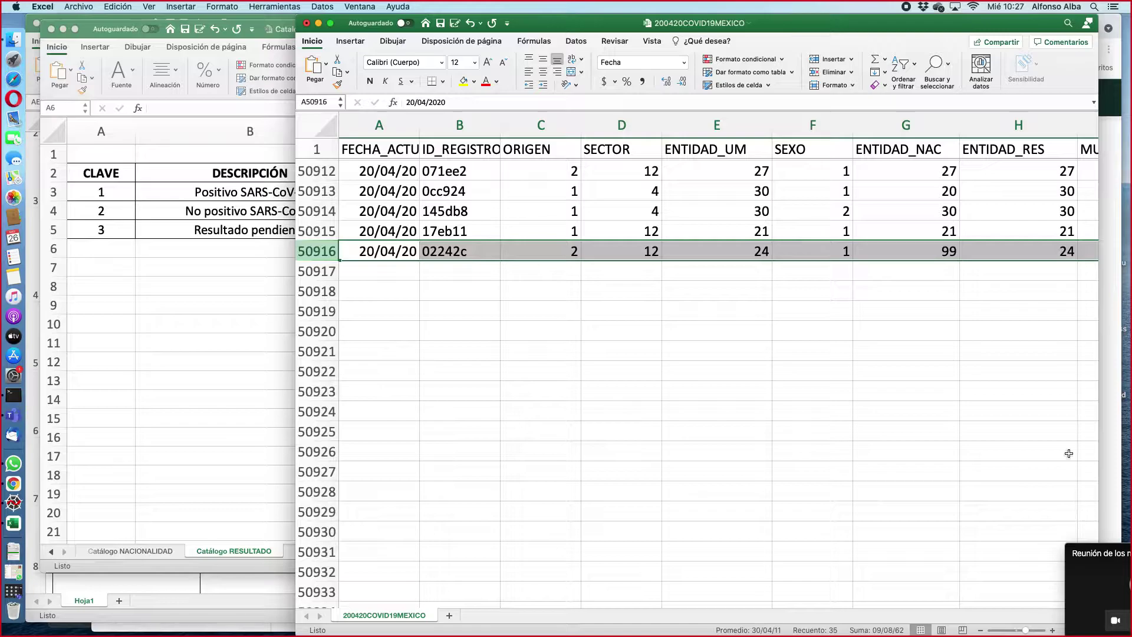
# Step: Shift the workbook window sideways, return to the first records and review the column headers from FECHA_ACTUALIZACION through TABAQUISMO
pyautogui.moveTo(944, 23); pyautogui.dragTo(834, 25)
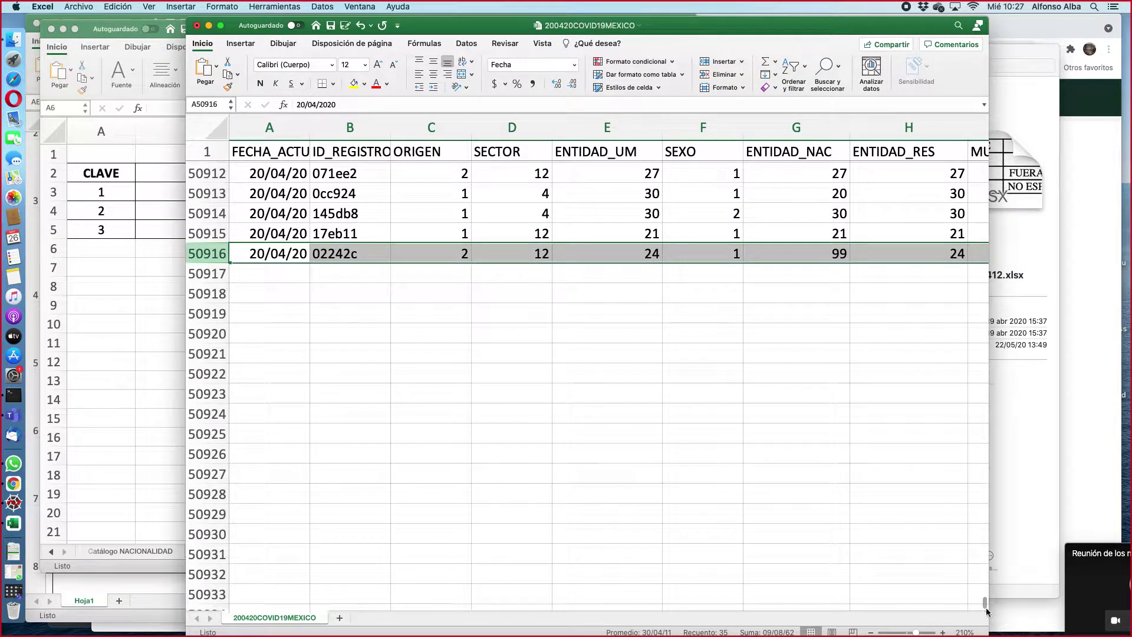
pyautogui.moveTo(984, 601); pyautogui.dragTo(975, 85)
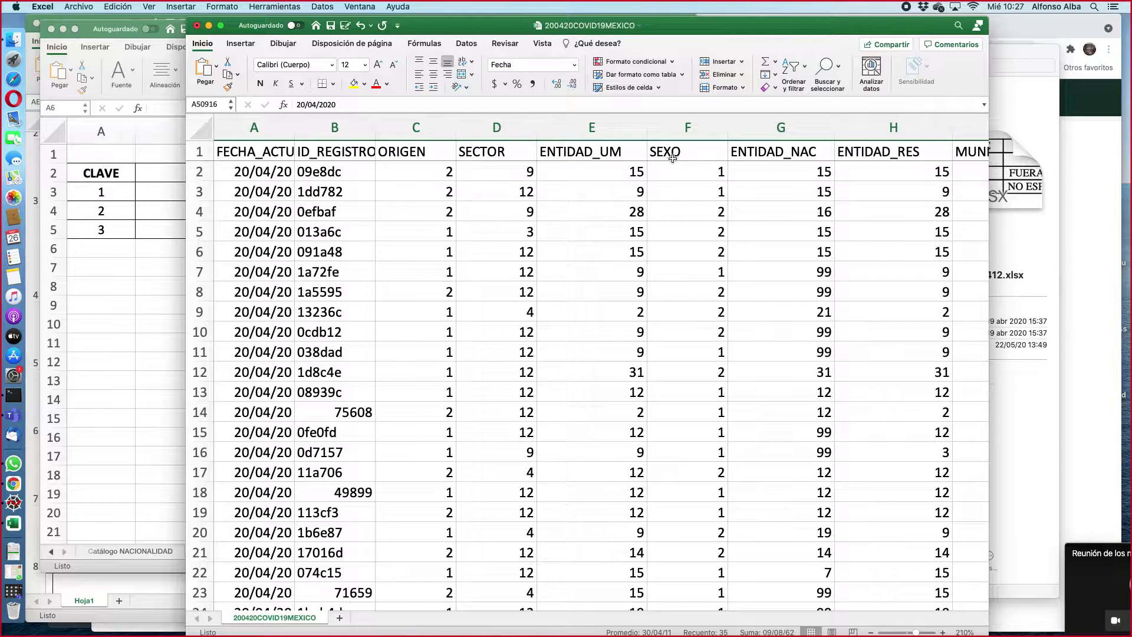
pyautogui.scroll(-3, 674, 166)
pyautogui.hscroll(2, 673, 168)
pyautogui.scroll(3, 671, 172)
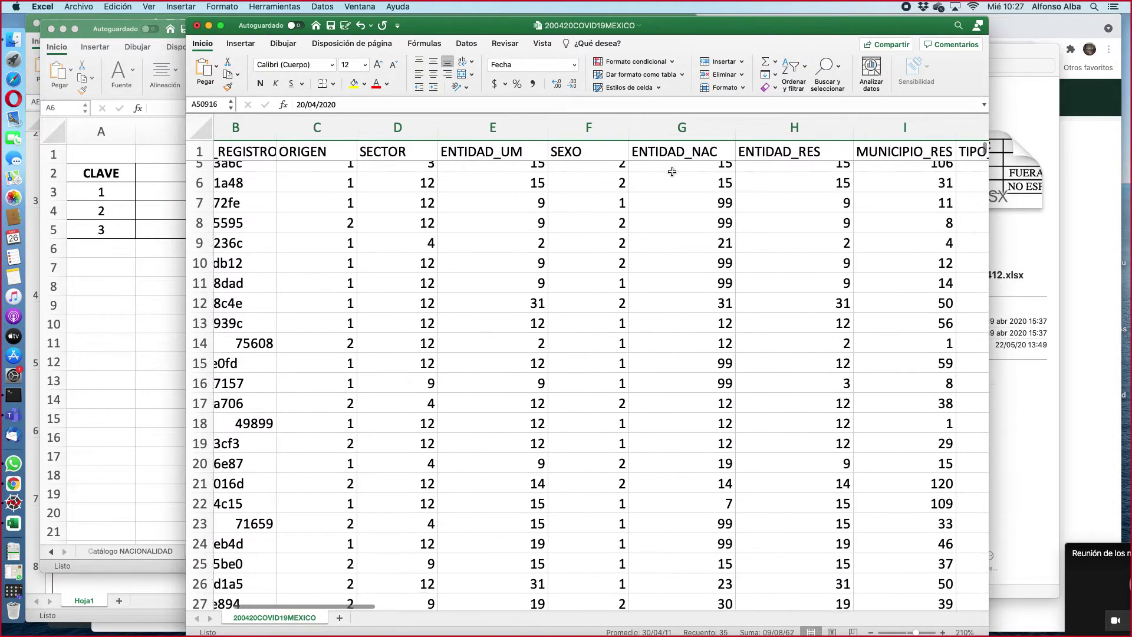
pyautogui.hscroll(10, 671, 171)
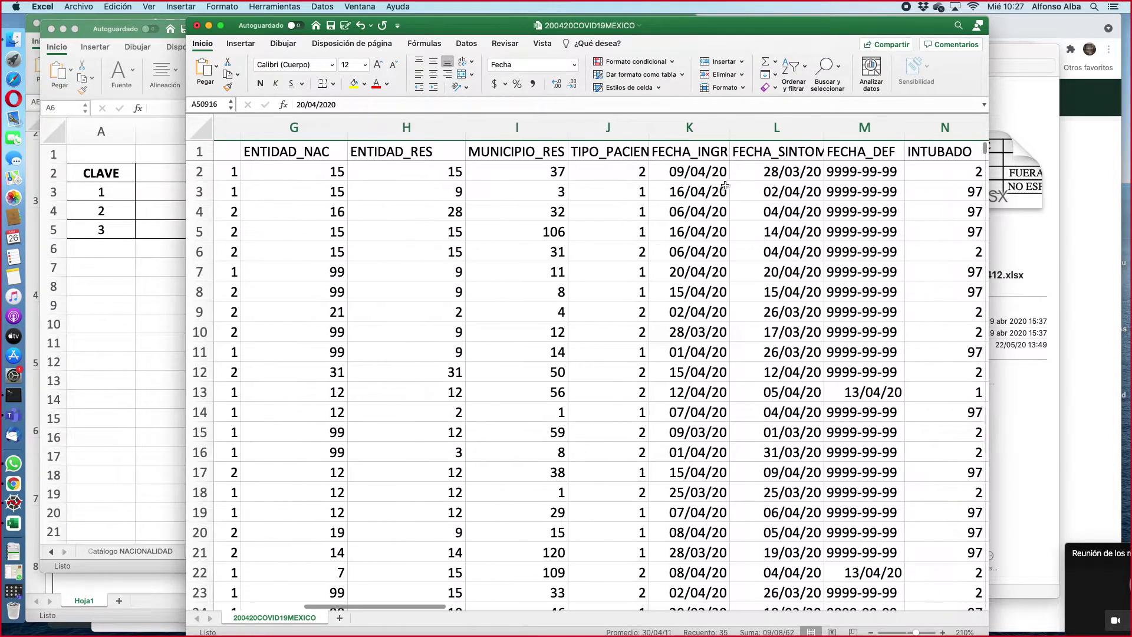
pyautogui.hscroll(8, 726, 185)
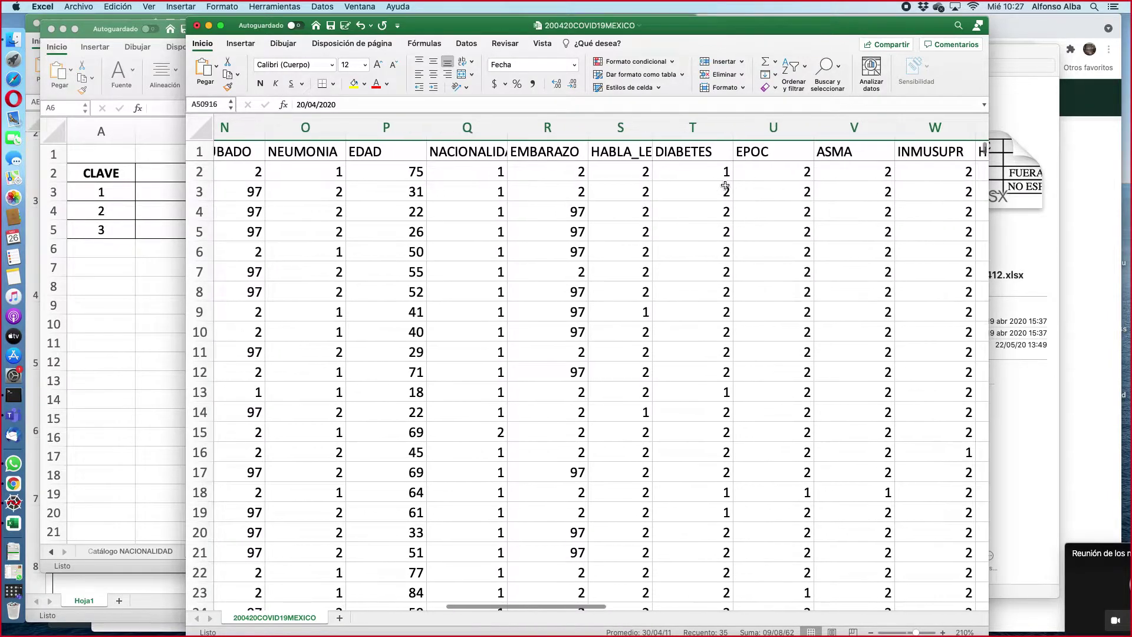
pyautogui.hscroll(6, 726, 186)
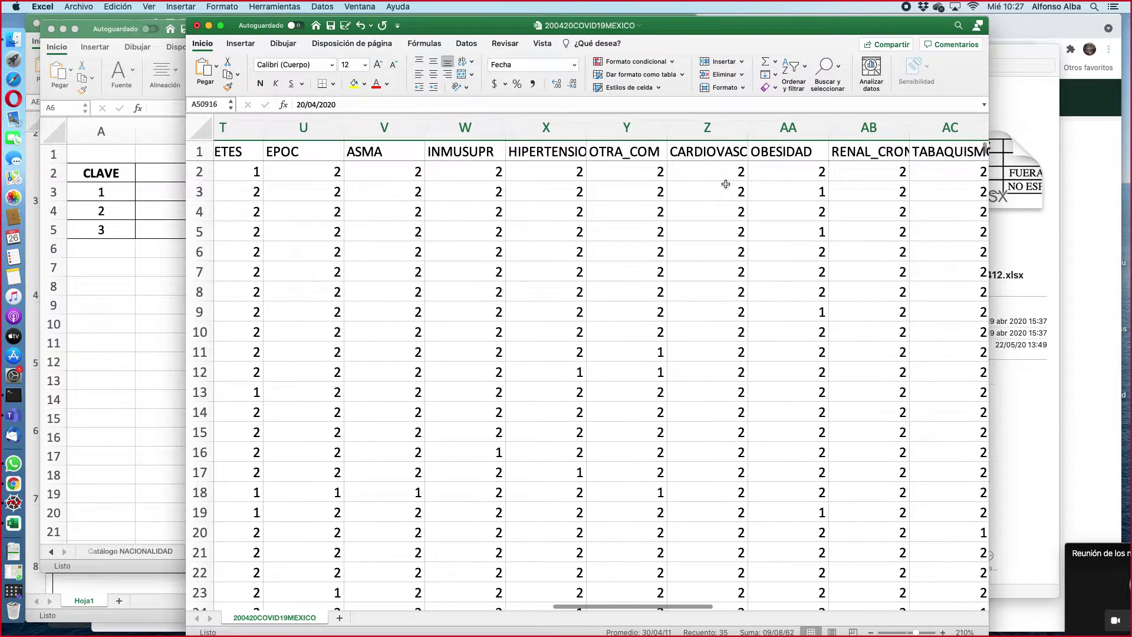
pyautogui.hscroll(-15, 499, 173)
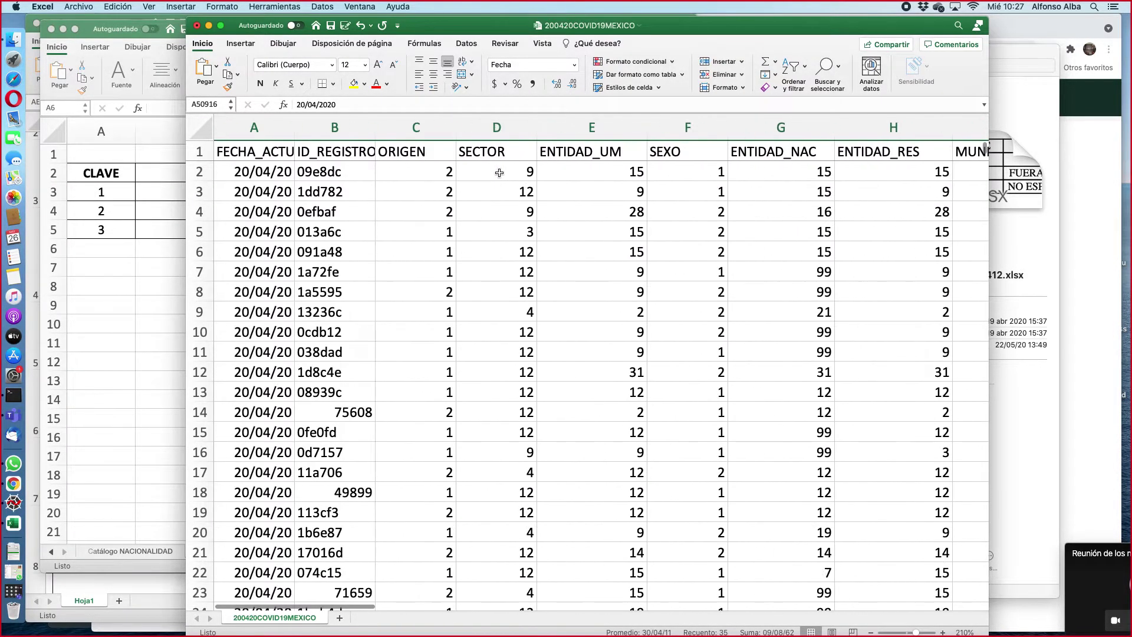
# Step: Turn on filtering for the header row of the dataset
pyautogui.click(295, 156)
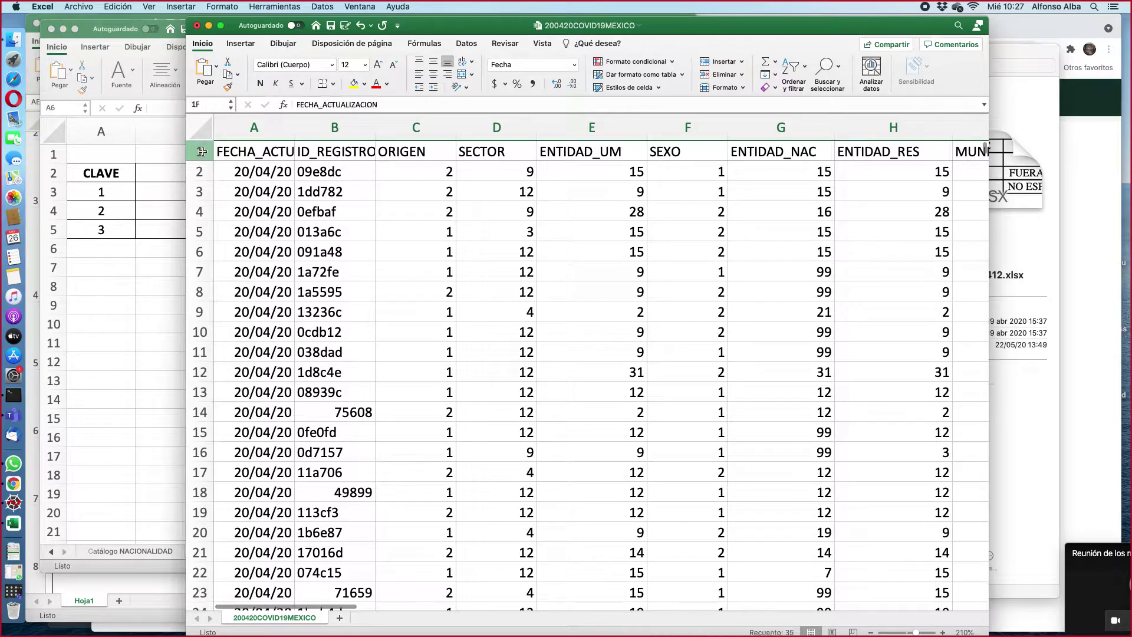
pyautogui.click(469, 44)
pyautogui.click(573, 69)
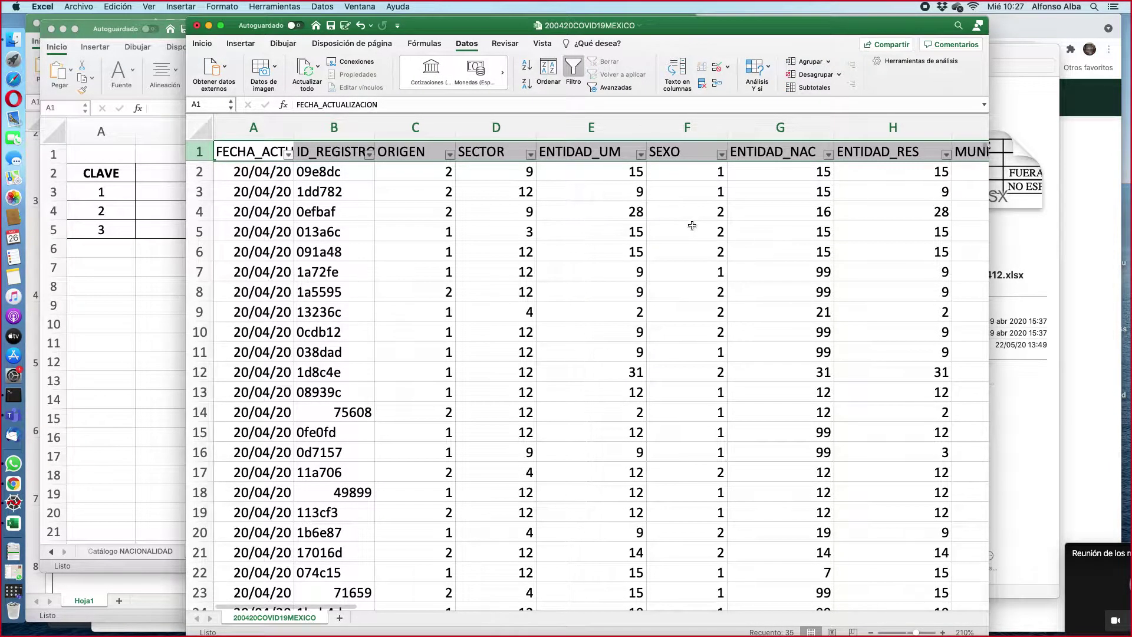
# Step: Filter the RESULTADO column to show only the records with code 1
pyautogui.hscroll(12, 692, 225)
pyautogui.hscroll(9, 641, 206)
pyautogui.hscroll(3, 641, 205)
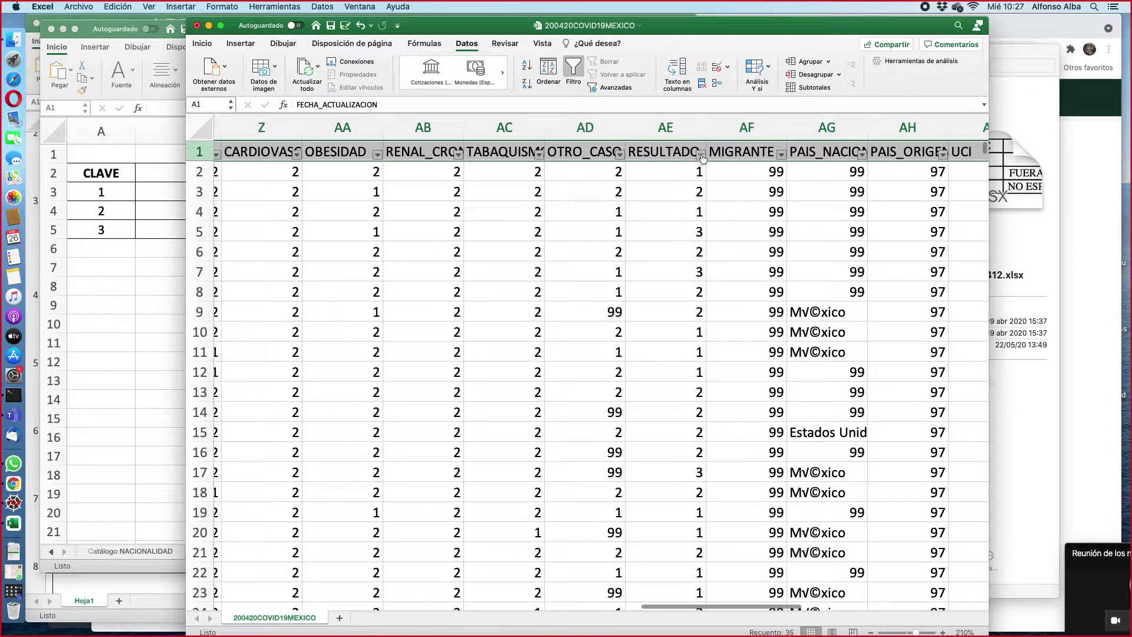
pyautogui.click(700, 155)
pyautogui.click(750, 290)
pyautogui.click(734, 302)
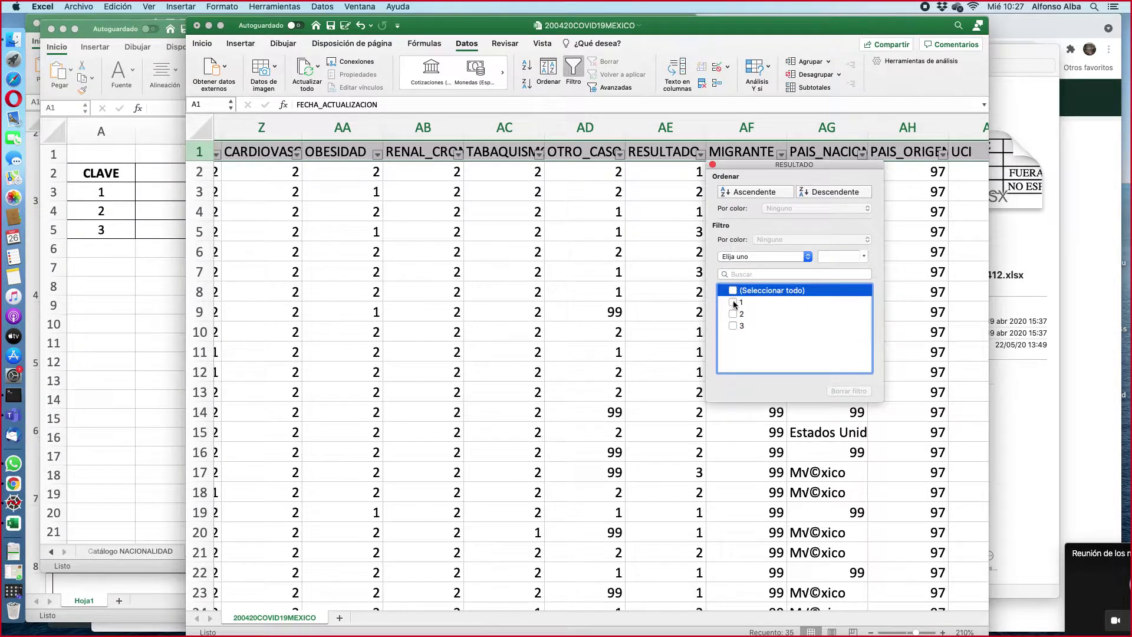
pyautogui.click(713, 165)
pyautogui.click(655, 172)
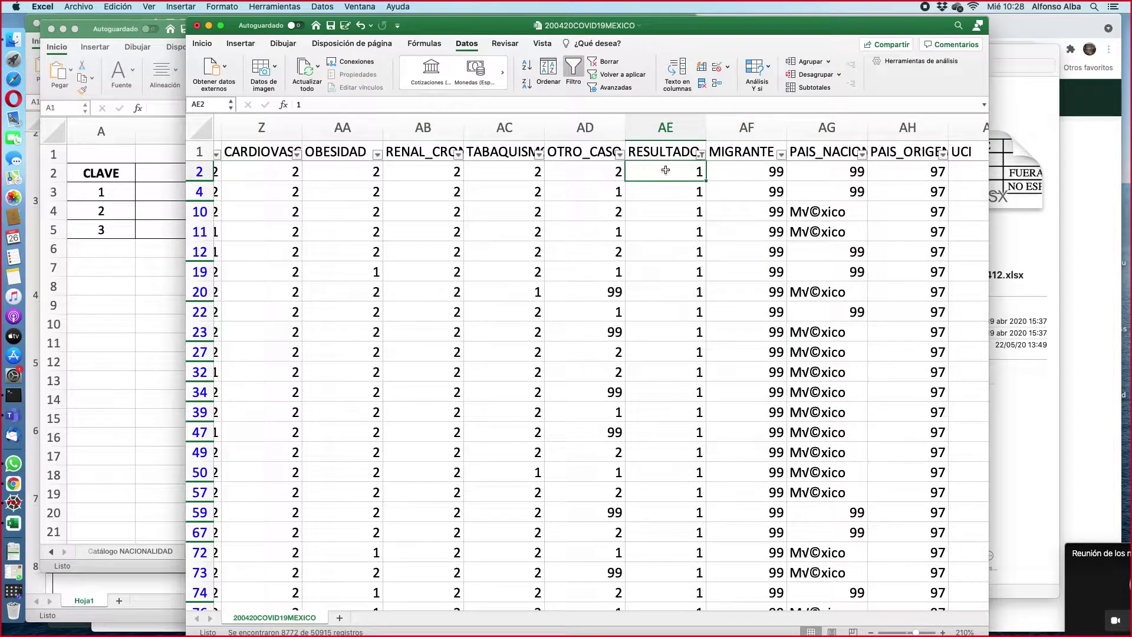
# Step: Select the filtered RESULTADO cells from AE2 to row 4219, and reset the filter to show all result codes
pyautogui.moveTo(666, 171); pyautogui.dragTo(652, 630)
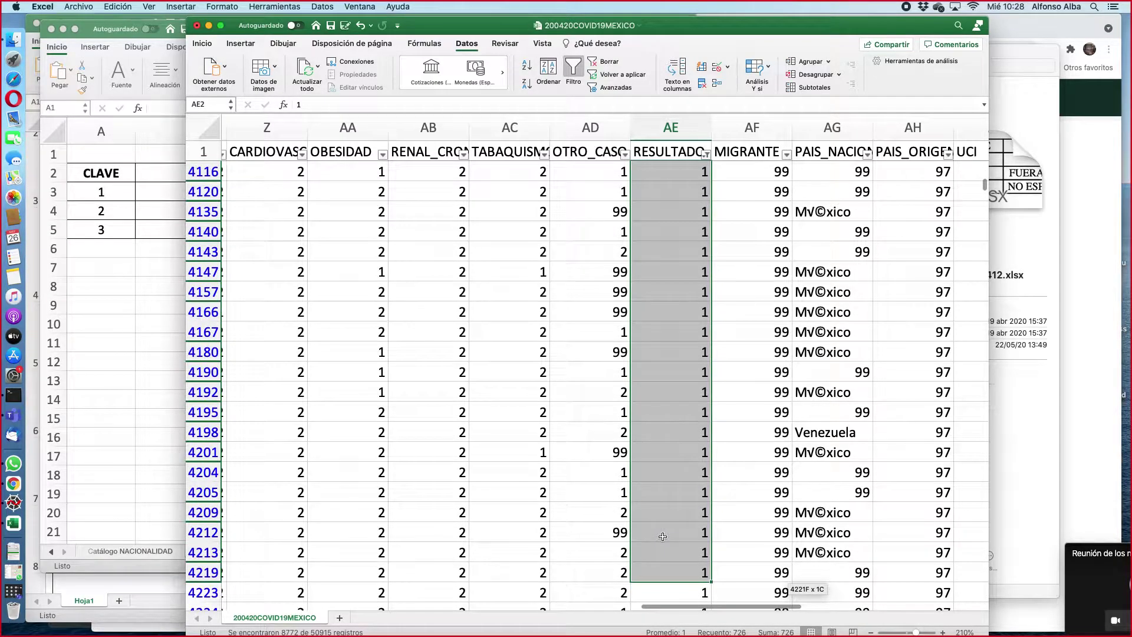
pyautogui.click(663, 536)
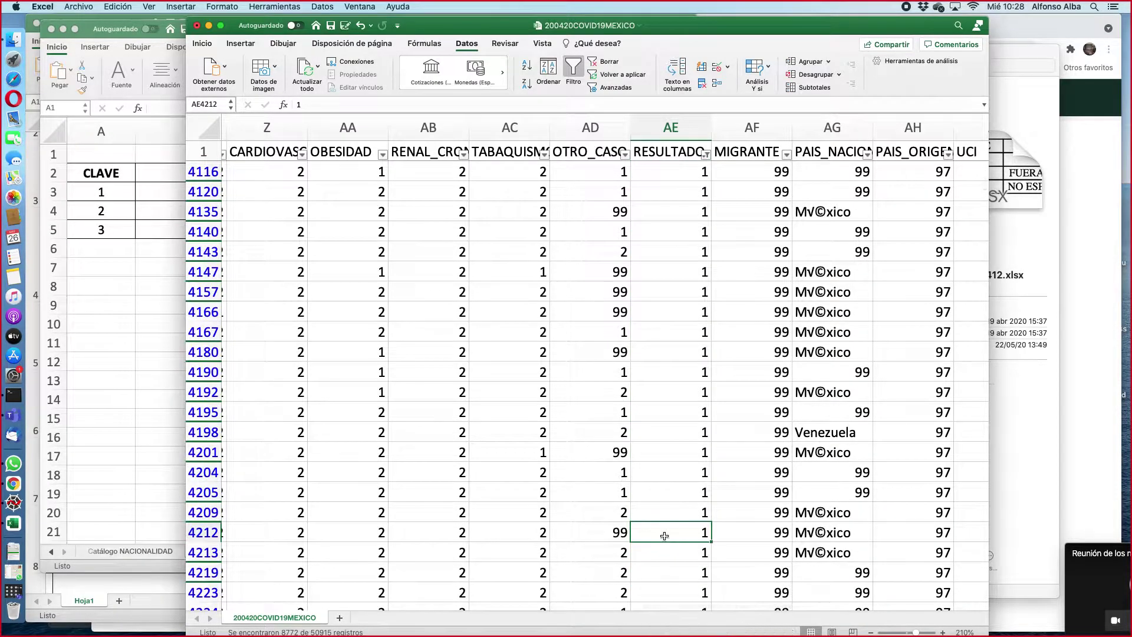
pyautogui.click(706, 155)
pyautogui.click(738, 321)
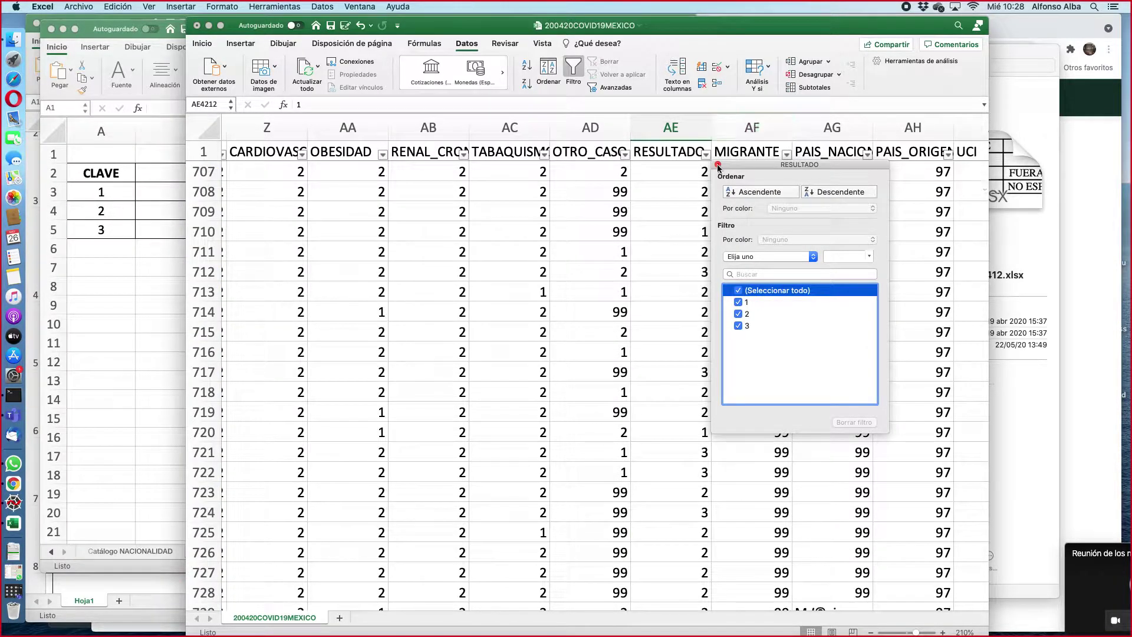
pyautogui.press('Escape')
# Step: Below the last record, in AE50917, count the positive results with =CONTAR.SI(AE2:AE20916, "=1")
pyautogui.scroll(-10, 681, 185)
pyautogui.scroll(-20, 681, 185)
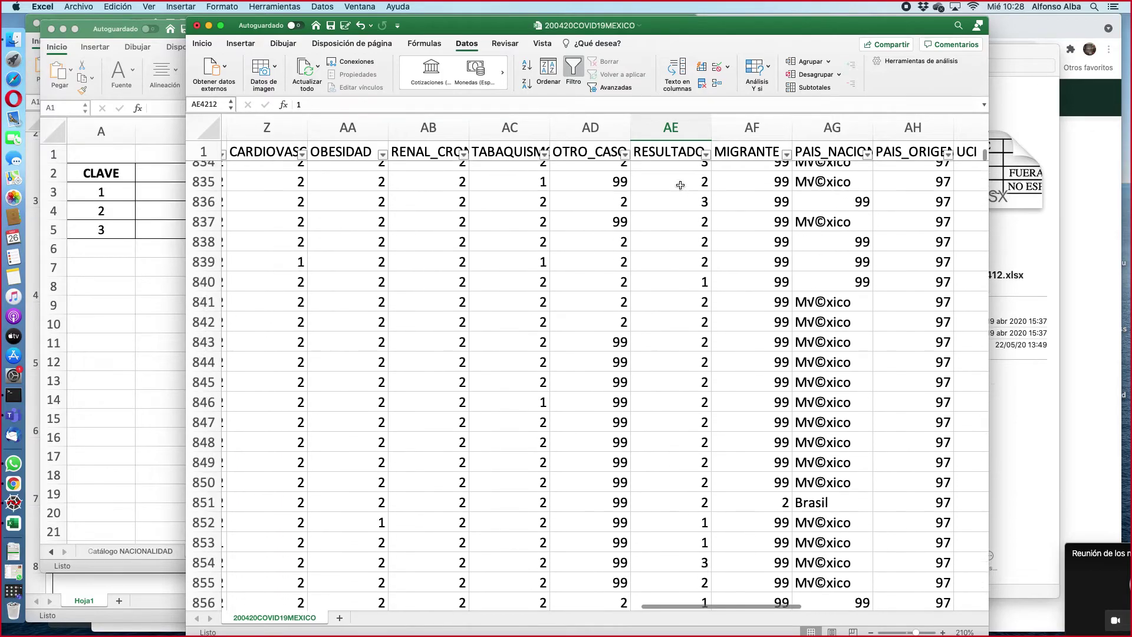
pyautogui.scroll(-20, 680, 185)
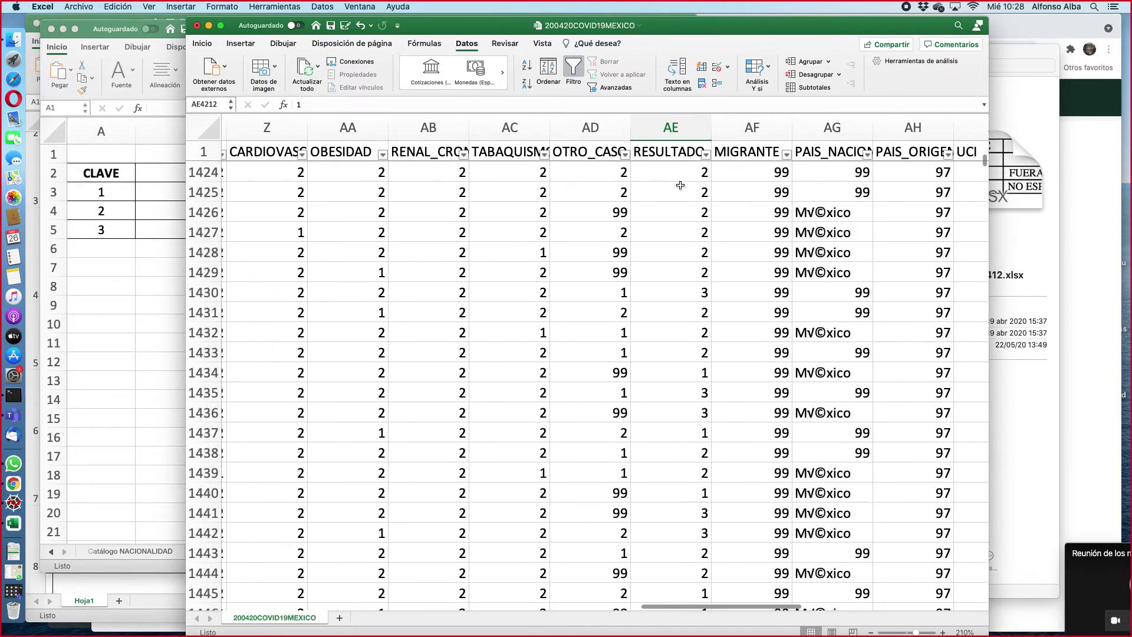
pyautogui.moveTo(983, 164); pyautogui.dragTo(971, 610)
pyautogui.scroll(1, 786, 336)
pyautogui.click(760, 266)
pyautogui.write('=')
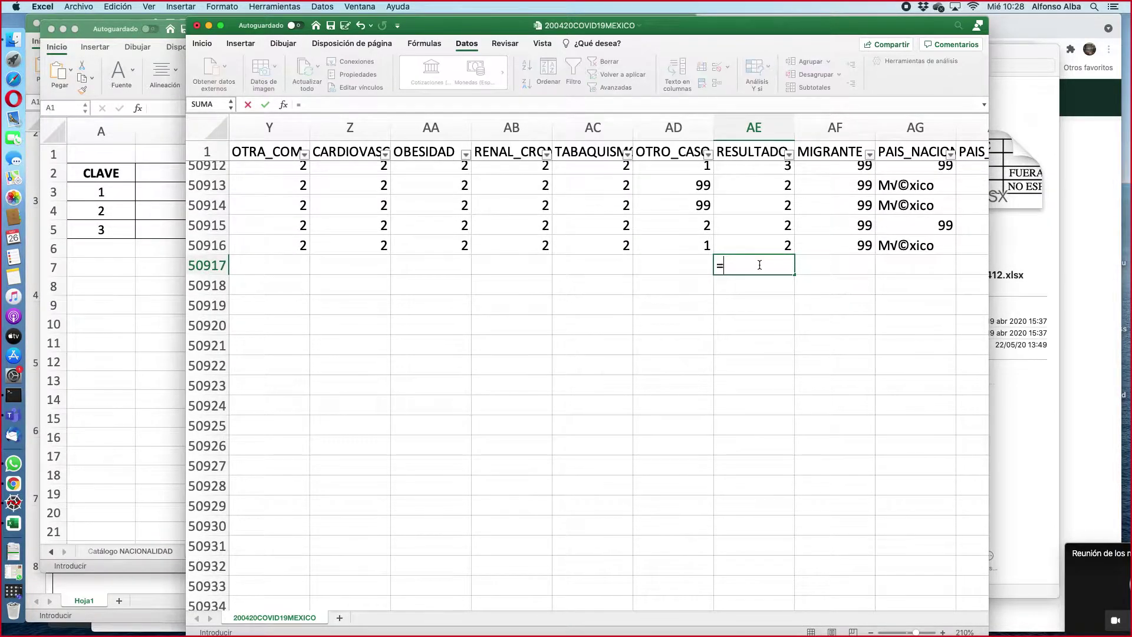
pyautogui.write('contar.')
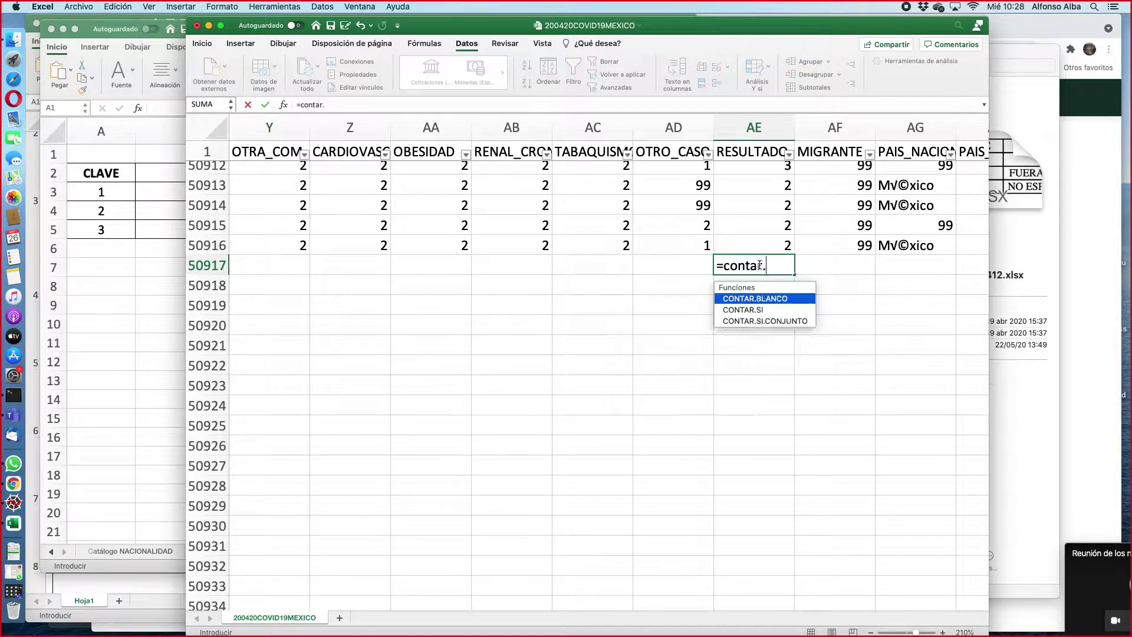
pyautogui.write('si(')
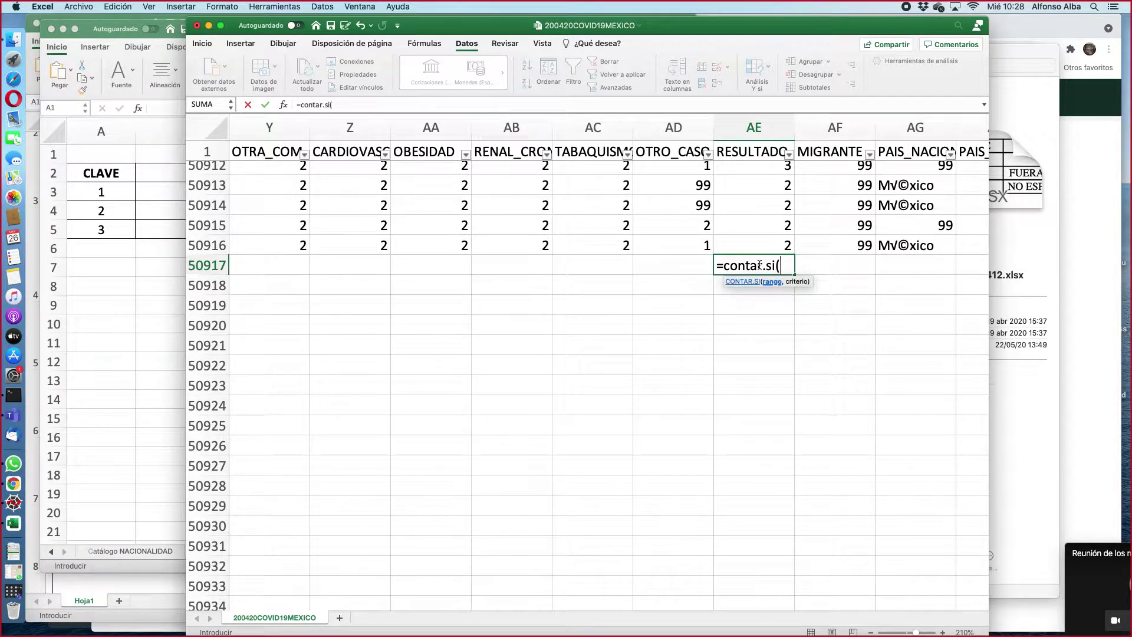
pyautogui.write('AE2:AE20')
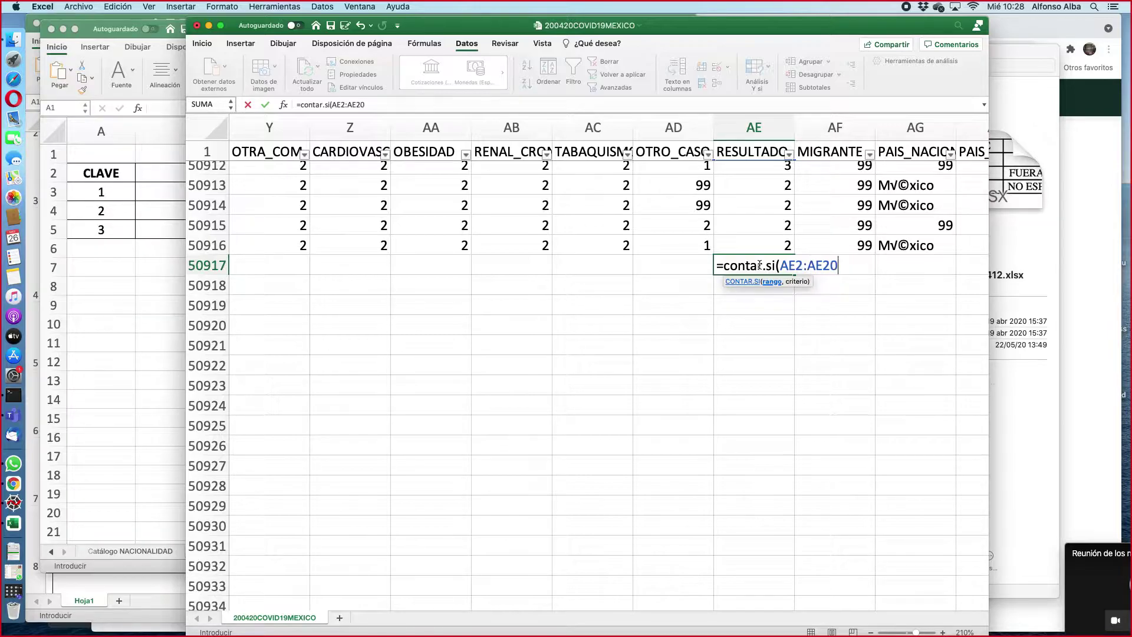
pyautogui.write('916, "=1')
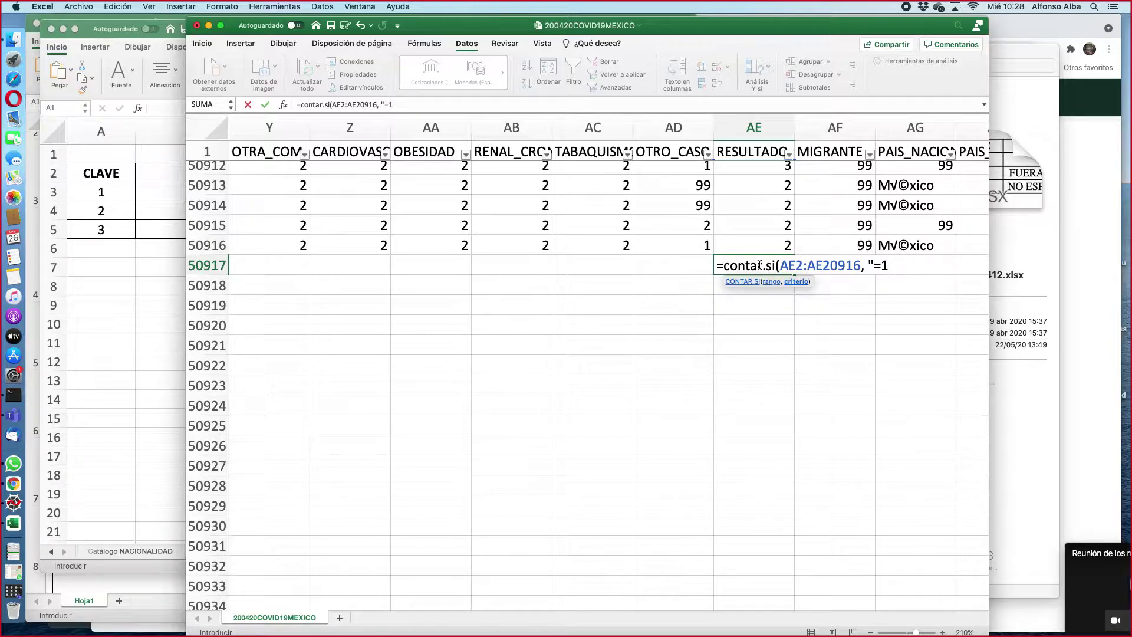
pyautogui.write('")')
pyautogui.press('Return')
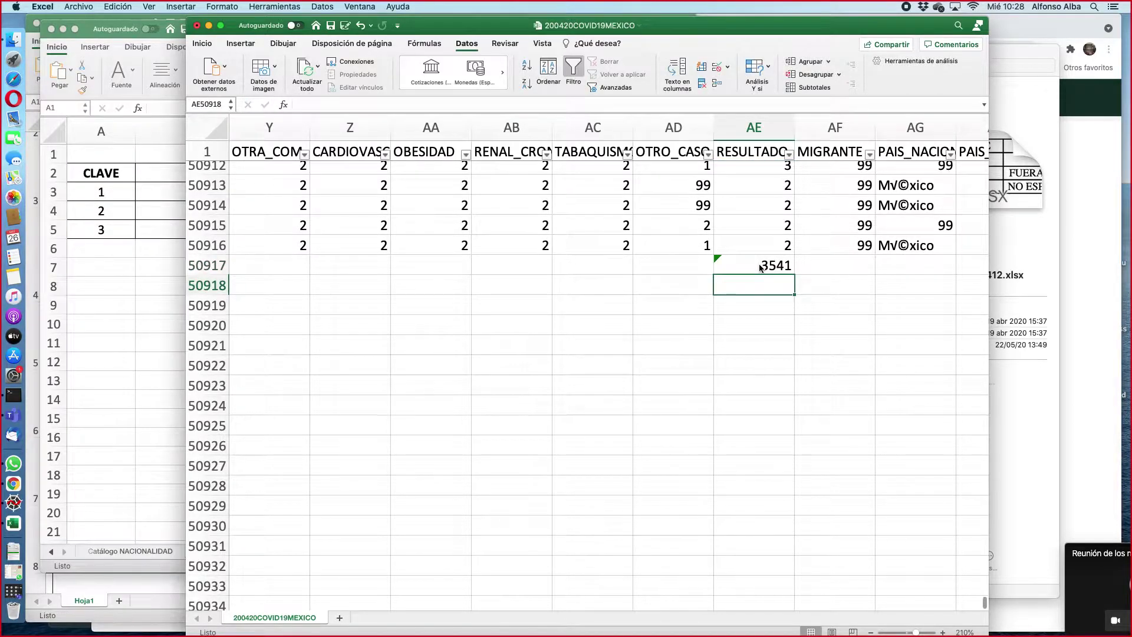
# Step: Select AE50917 and examine its count formula alongside the last records of the RESULTADO column
pyautogui.click(760, 270)
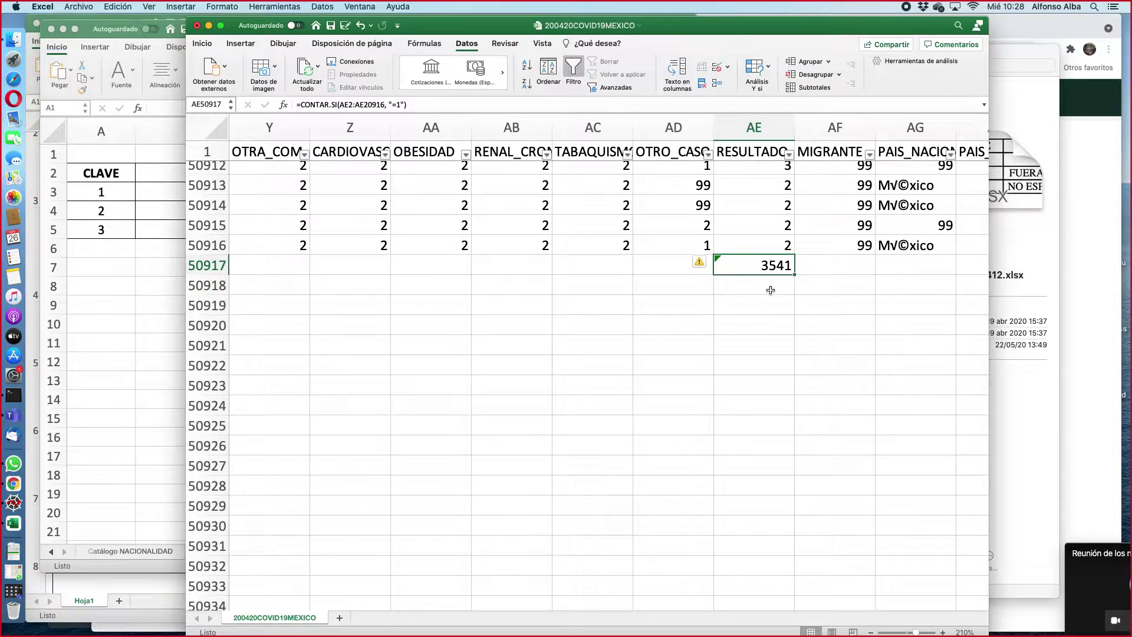
pyautogui.scroll(4, 771, 290)
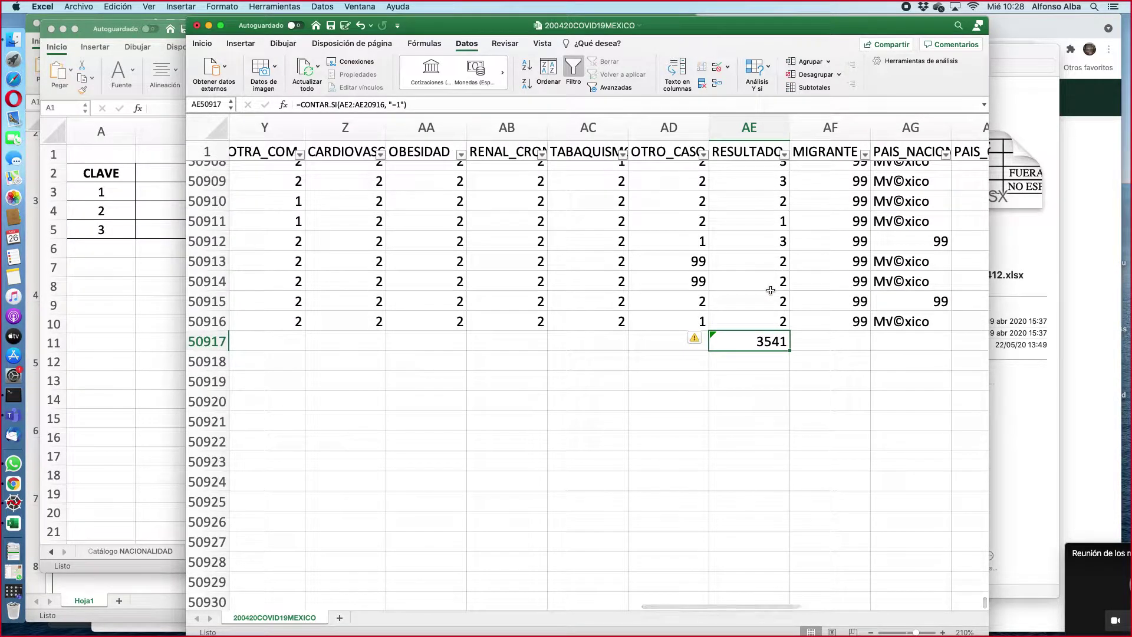
pyautogui.scroll(-5, 771, 291)
pyautogui.scroll(5, 773, 289)
pyautogui.hscroll(-1, 776, 289)
pyautogui.hscroll(-2, 776, 289)
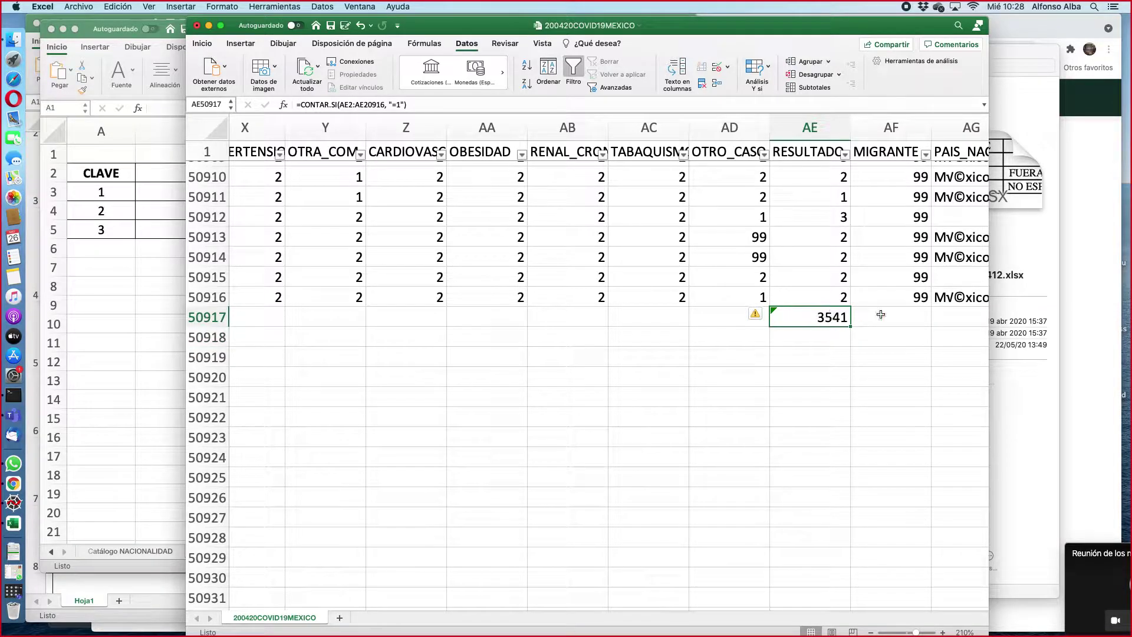
# Step: Switch to Chrome and search Google for "estadisticas covid 19 mexico" in a new tab
pyautogui.click(1103, 317)
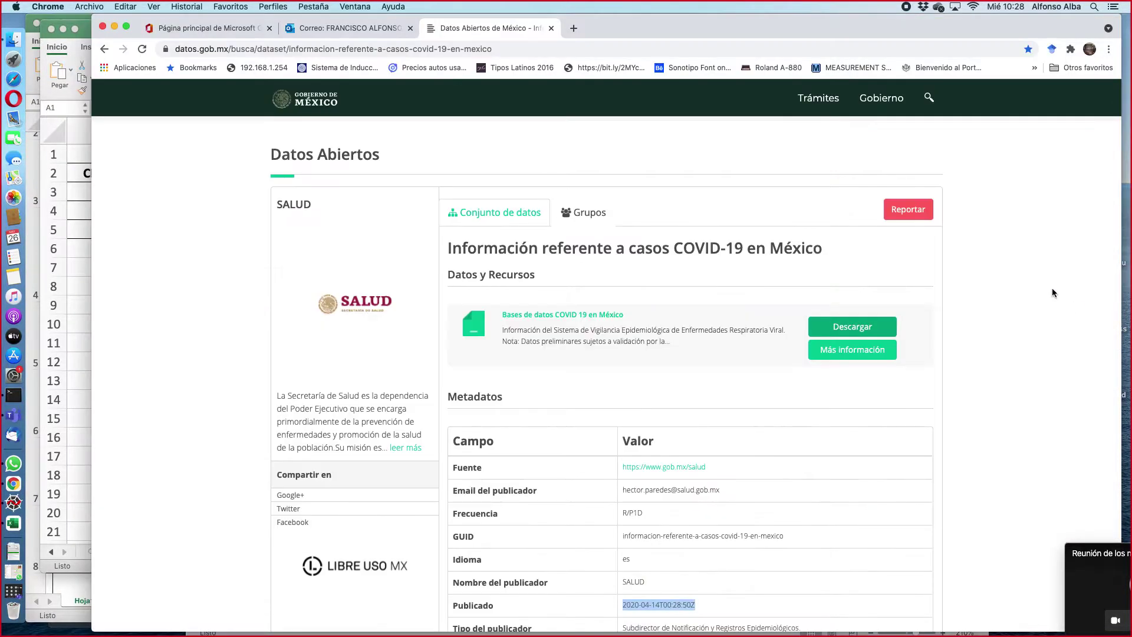
pyautogui.click(574, 28)
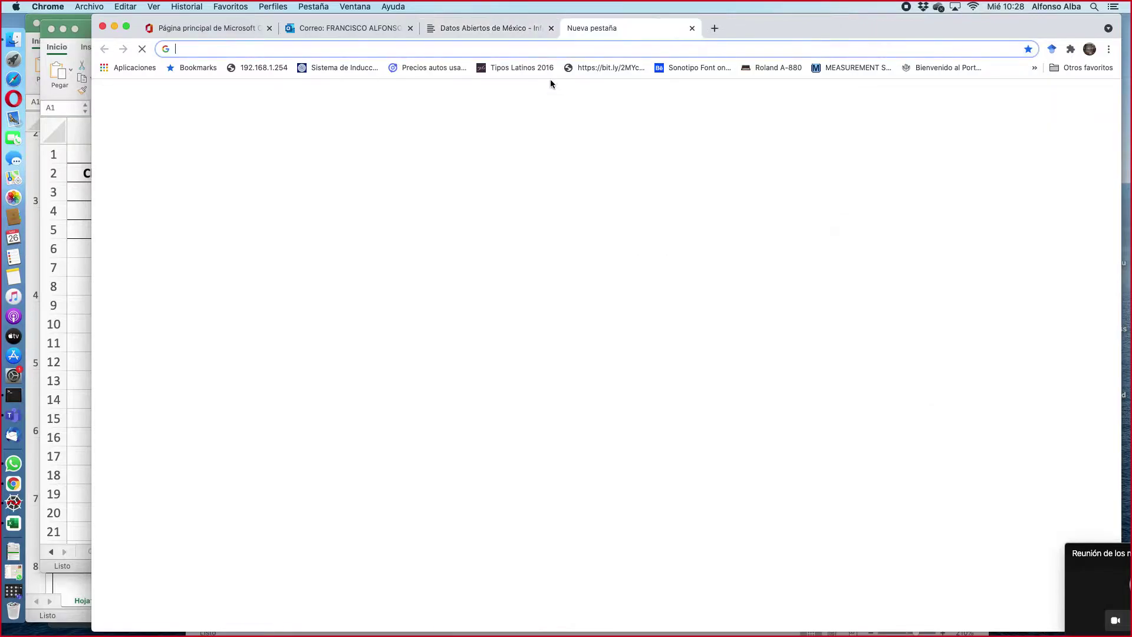
pyautogui.write('e')
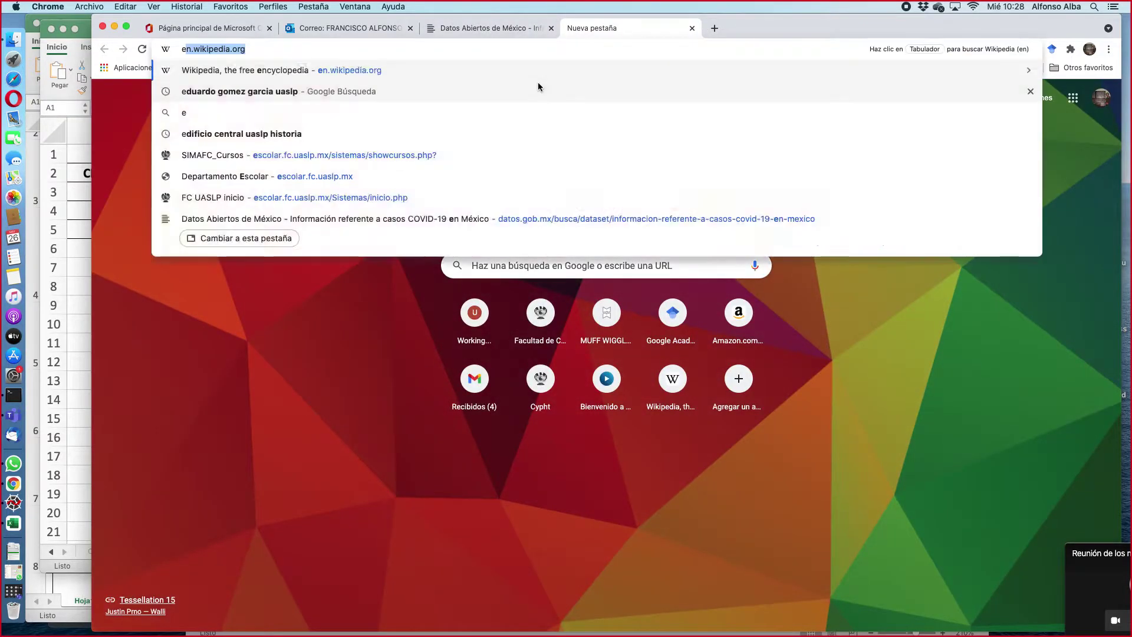
pyautogui.write('stadisticas covid')
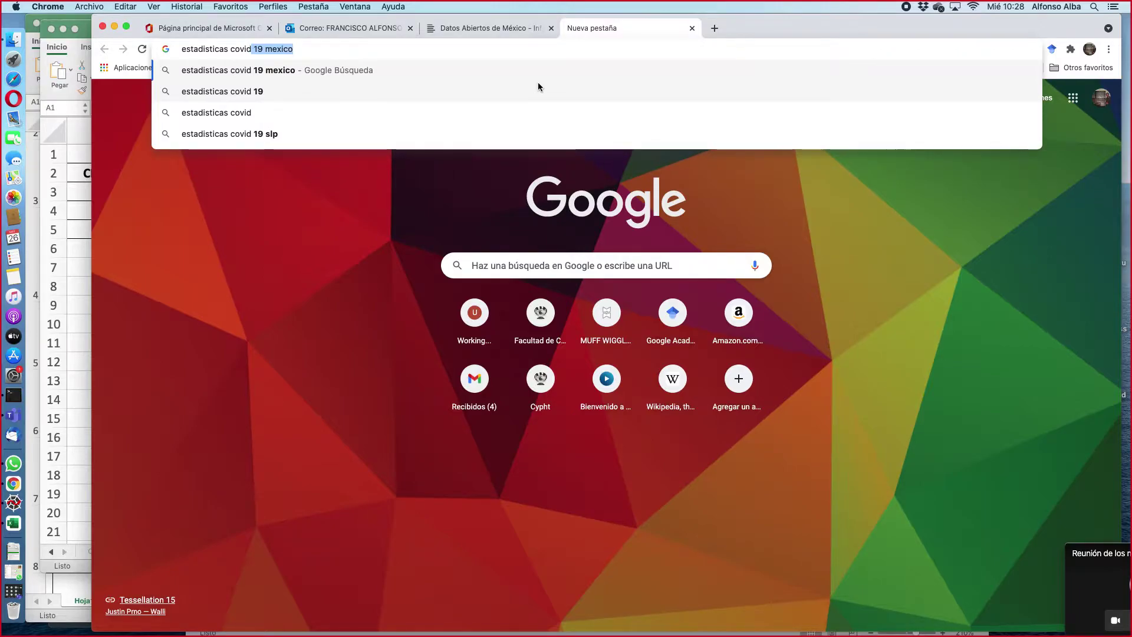
pyautogui.press('Return')
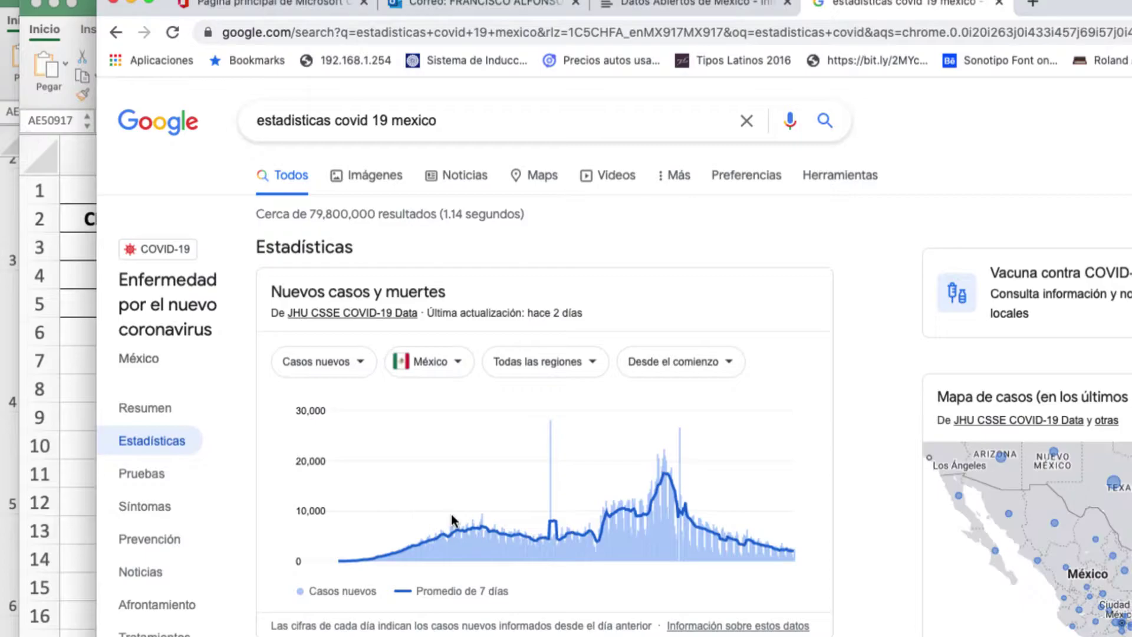
# Step: Examine Mexico's new-case chart and the total number of cases in the Casos statistics
pyautogui.moveTo(451, 514)
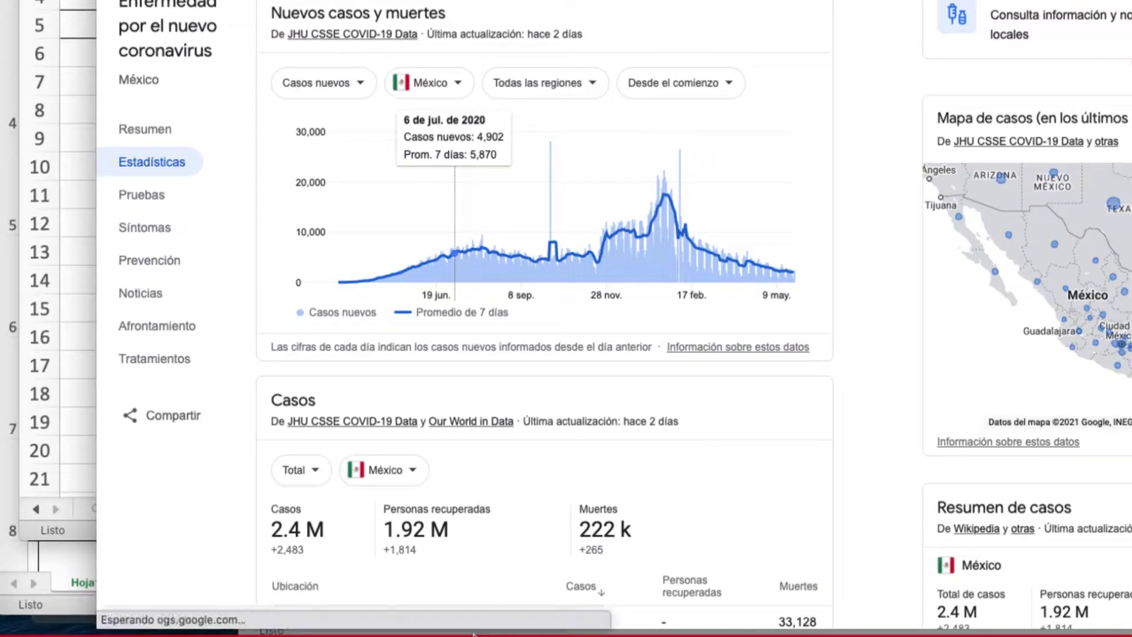
pyautogui.moveTo(272, 530); pyautogui.dragTo(307, 530)
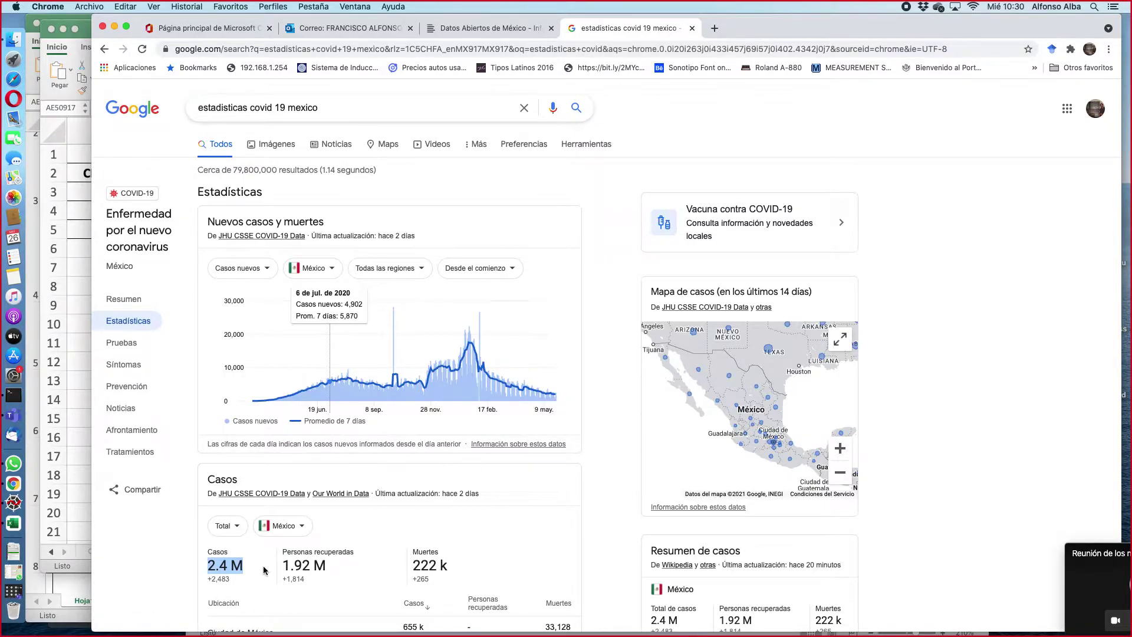
pyautogui.click(244, 572)
pyautogui.moveTo(208, 564); pyautogui.dragTo(250, 569)
pyautogui.rightClick(248, 569)
pyautogui.click(226, 569)
pyautogui.click(208, 567)
pyautogui.moveTo(208, 568); pyautogui.dragTo(243, 569)
pyautogui.click(238, 568)
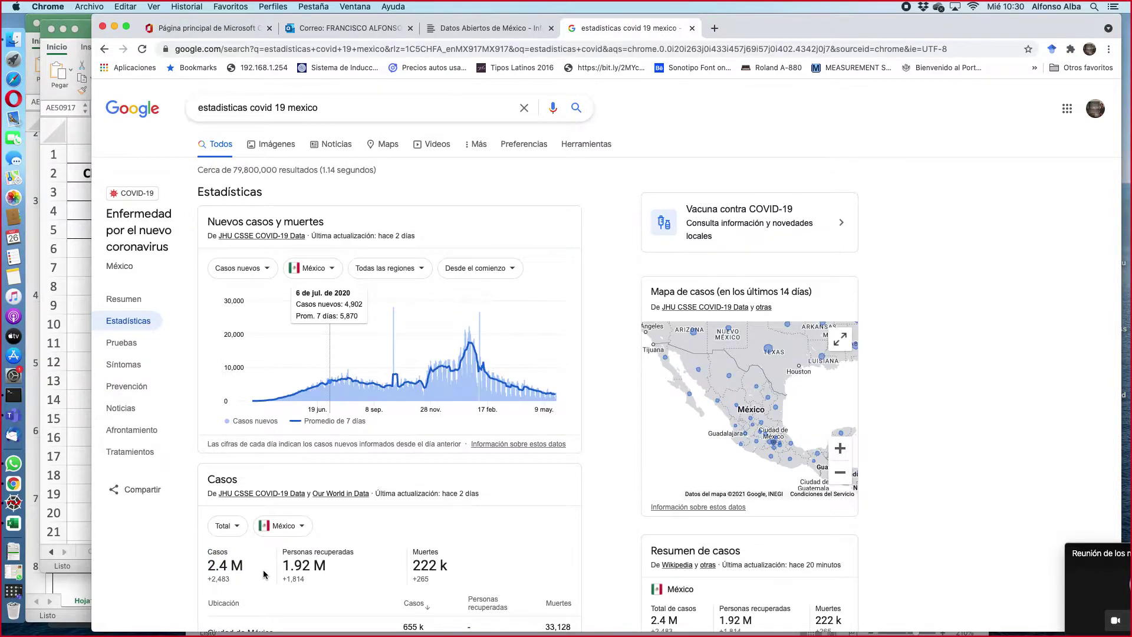
# Step: Move the floating meeting window into view and switch back to the 200420COVID19MEXICO workbook in Excel
pyautogui.click(1100, 547)
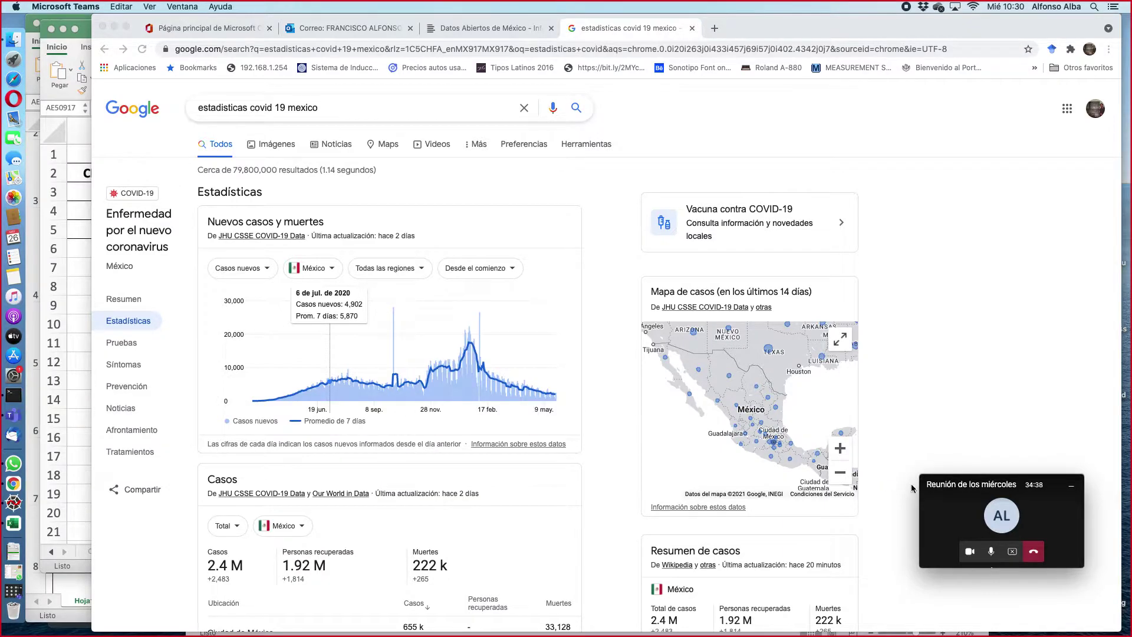
pyautogui.click(74, 309)
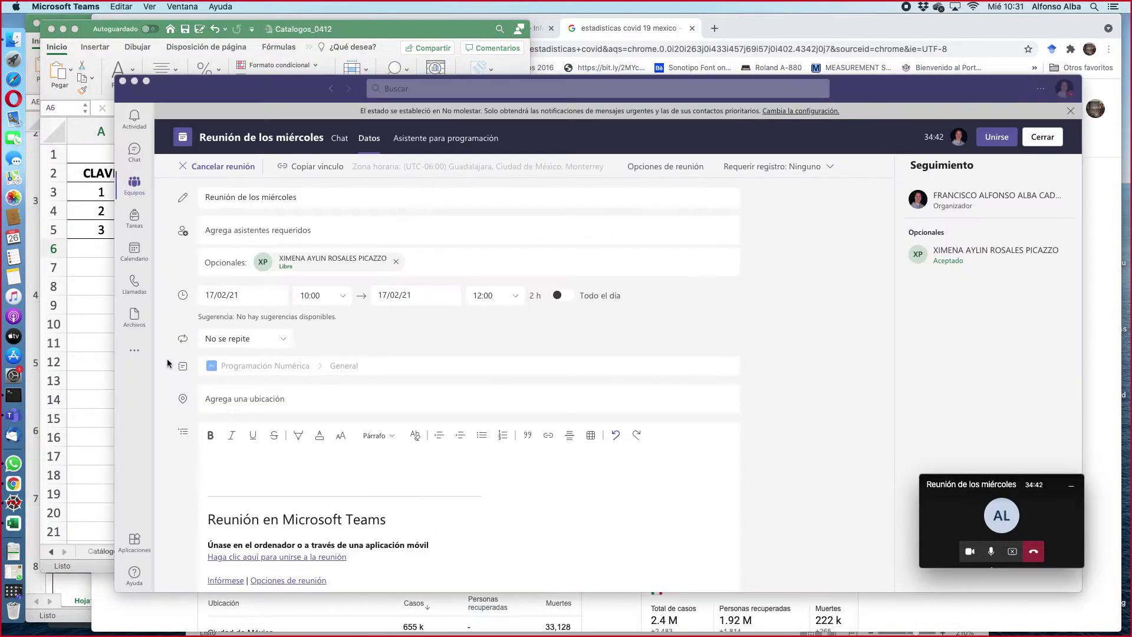
pyautogui.press('super+Tab')
pyautogui.click(700, 352)
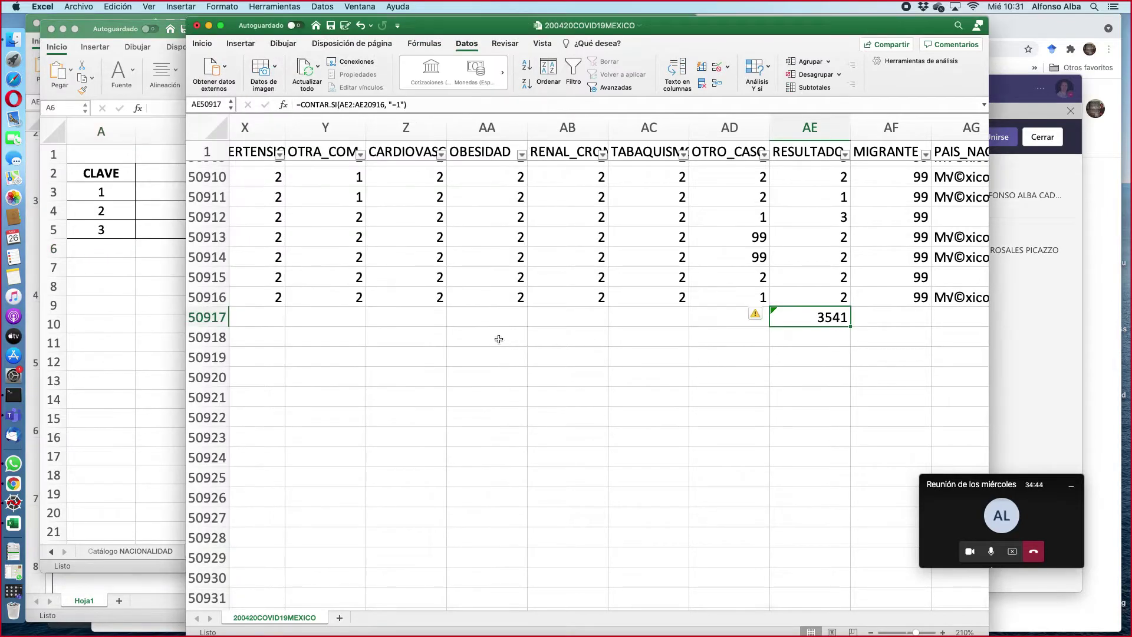
# Step: Return to the first records and first columns of the dataset, repositioning the floating meeting window over the sheet
pyautogui.scroll(20, 511, 340)
pyautogui.scroll(20, 453, 338)
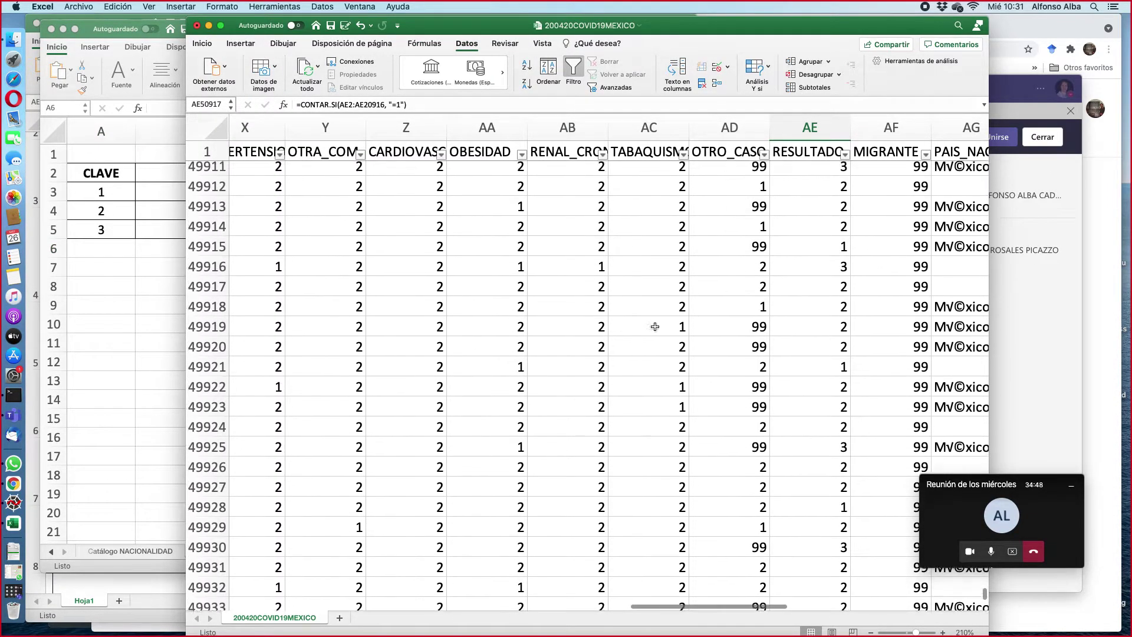
pyautogui.moveTo(978, 479); pyautogui.dragTo(1103, 492)
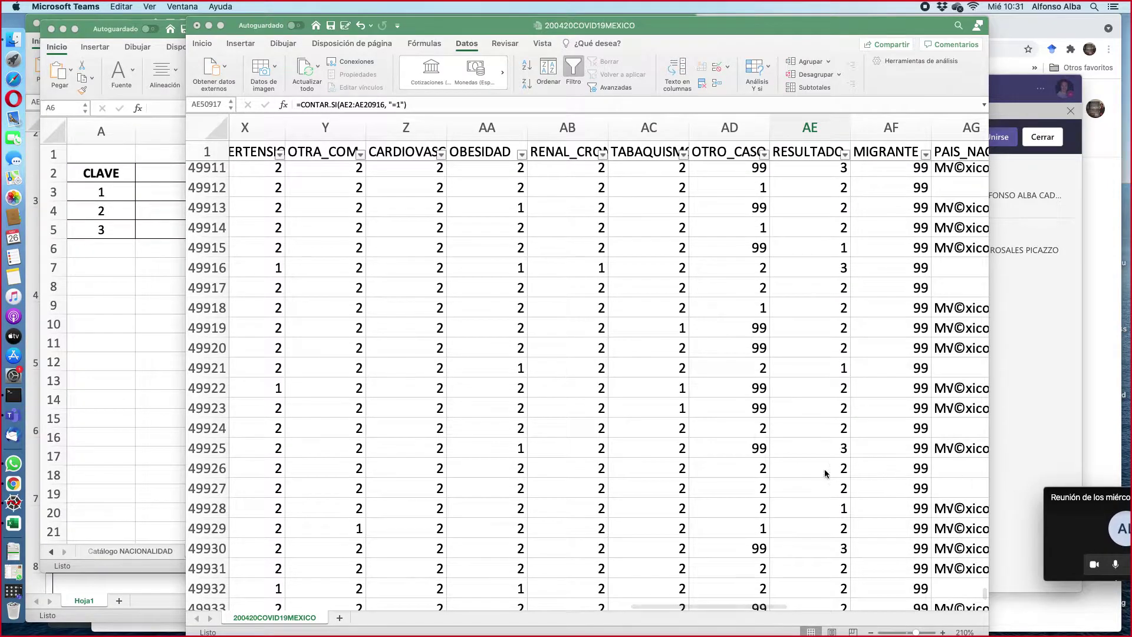
pyautogui.scroll(-5, 740, 533)
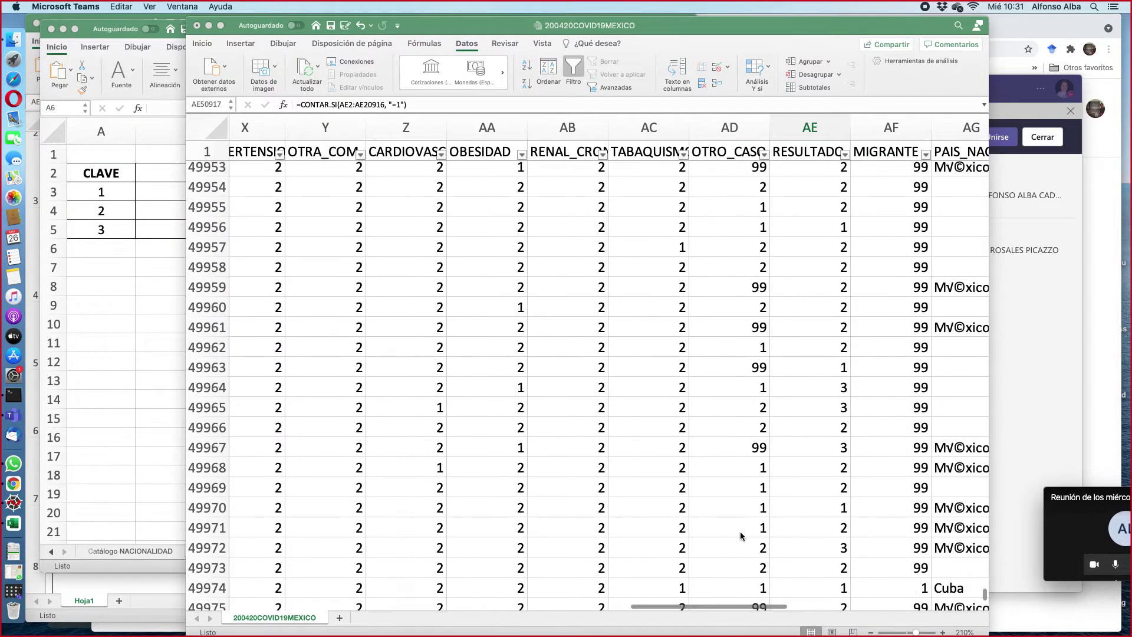
pyautogui.click(987, 596)
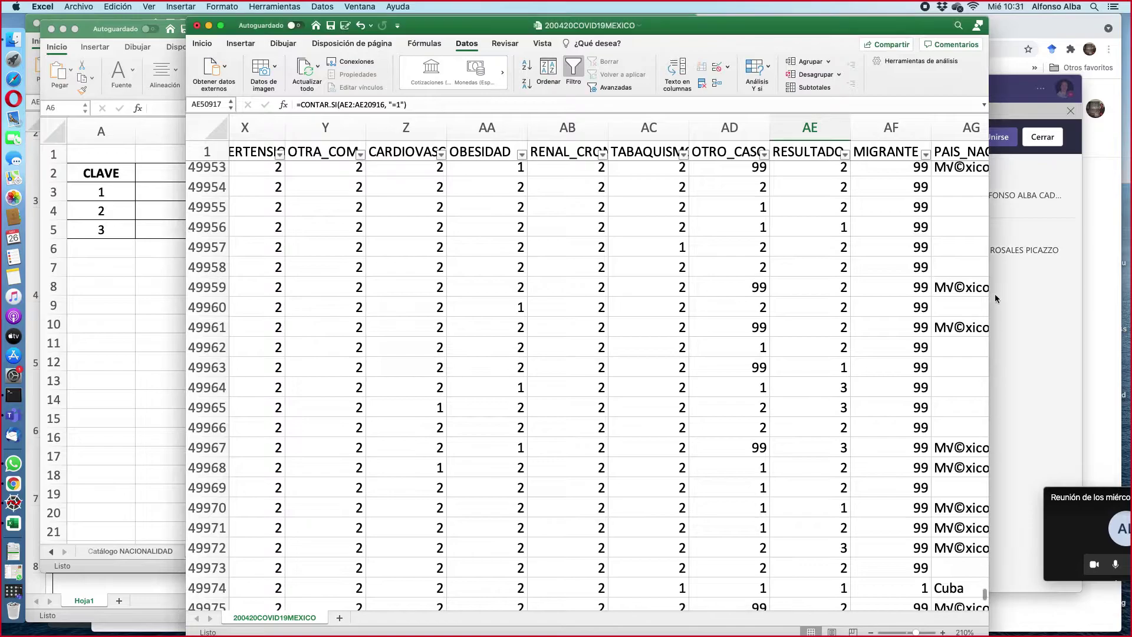
pyautogui.scroll(1, 985, 601)
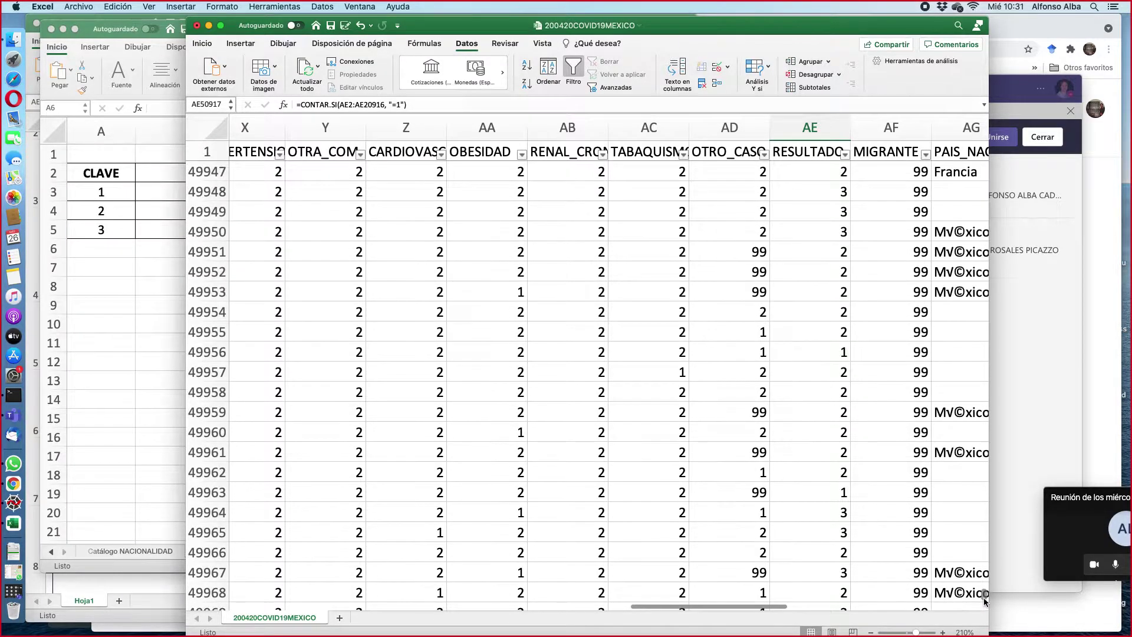
pyautogui.moveTo(985, 597); pyautogui.dragTo(989, 146)
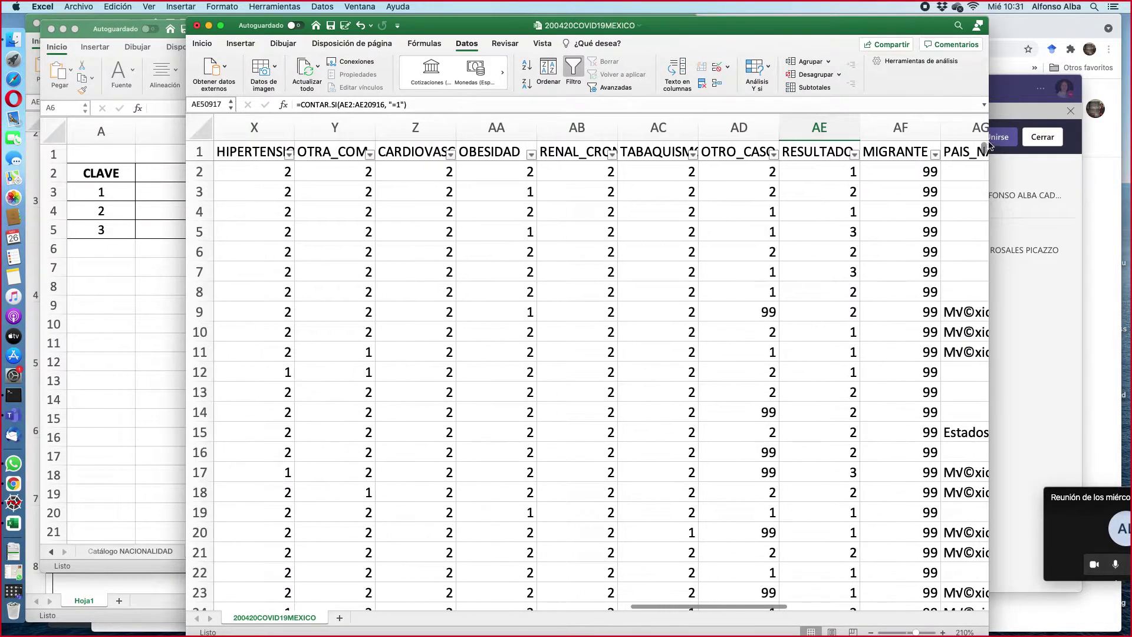
pyautogui.hscroll(-15, 640, 203)
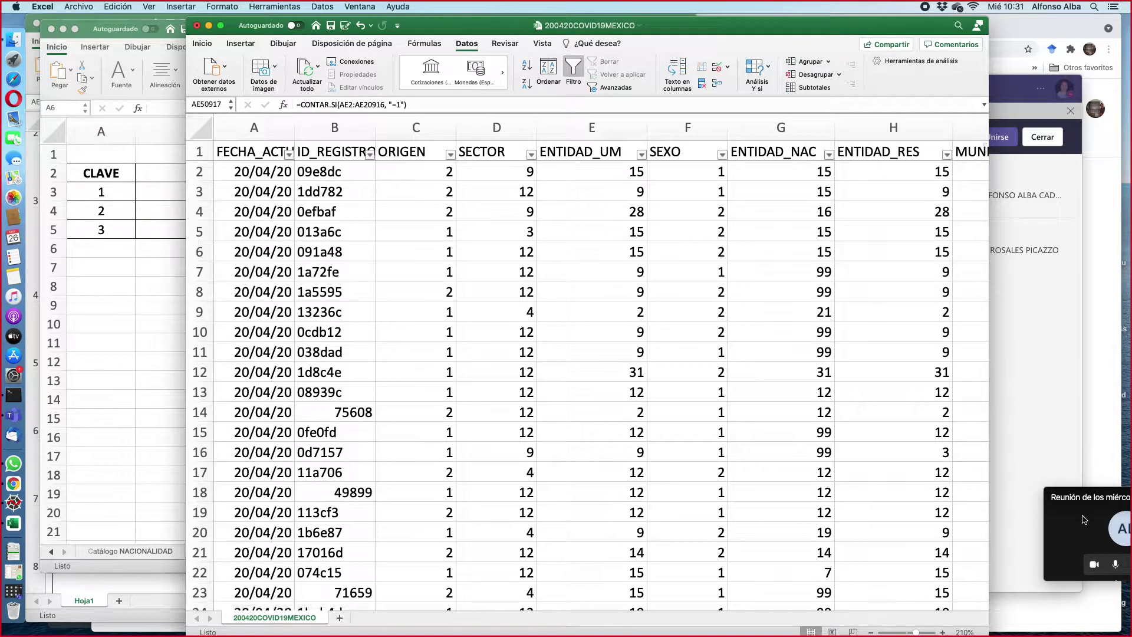
pyautogui.moveTo(1092, 501); pyautogui.dragTo(854, 485)
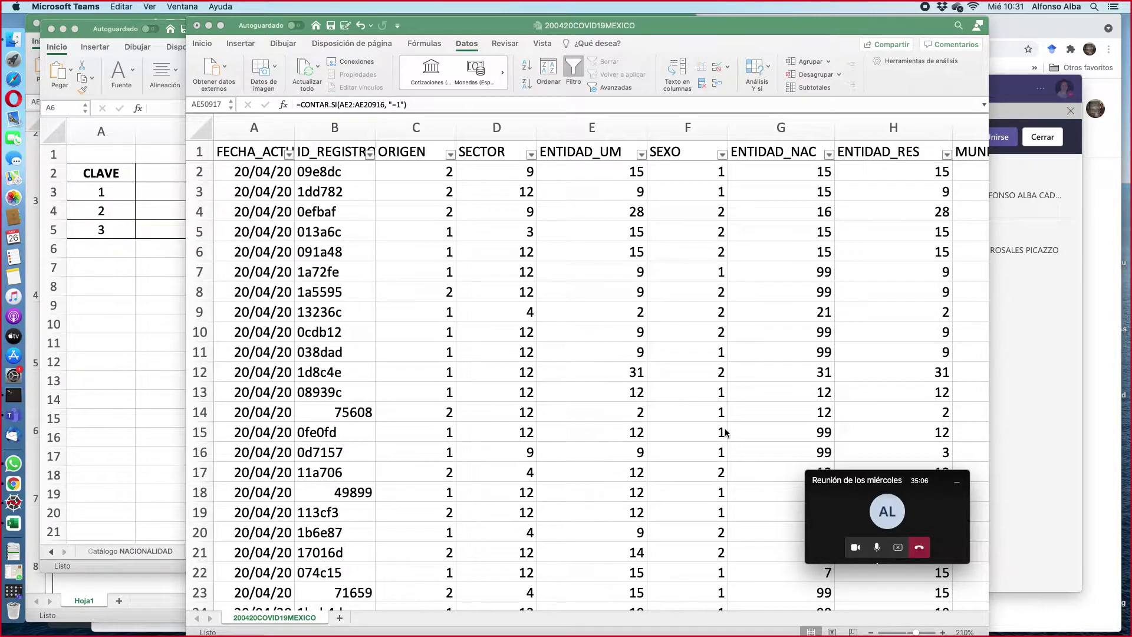
# Step: Switch to Chrome, search for "pandas python" in a new tab, and open the pandas - Python Data Analysis Library site
pyautogui.click(1104, 325)
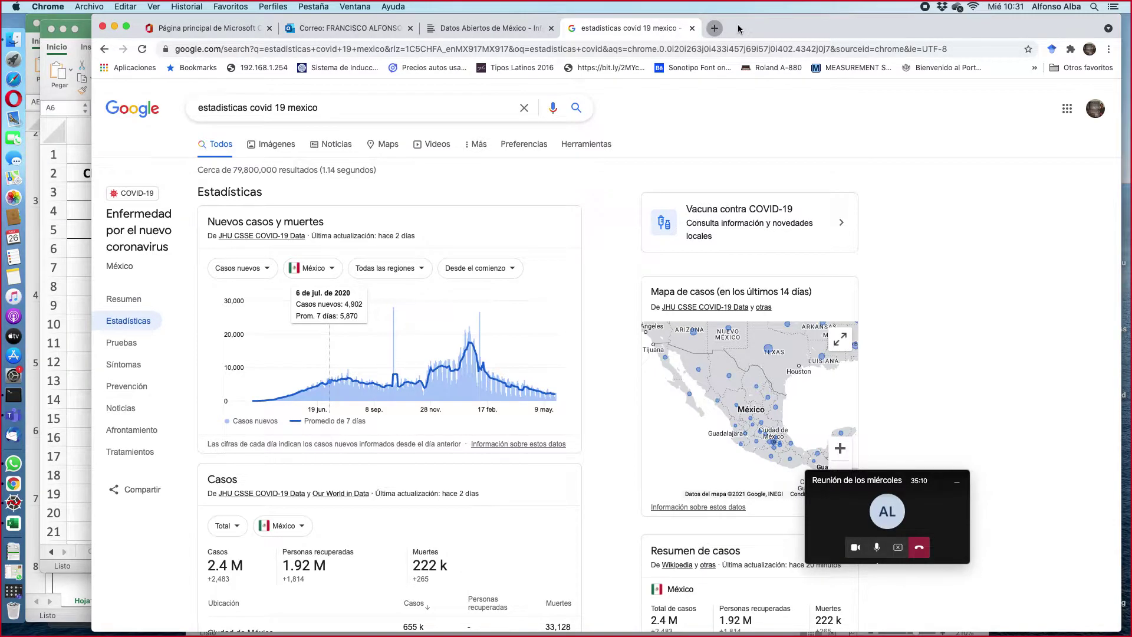
pyautogui.press('super+t')
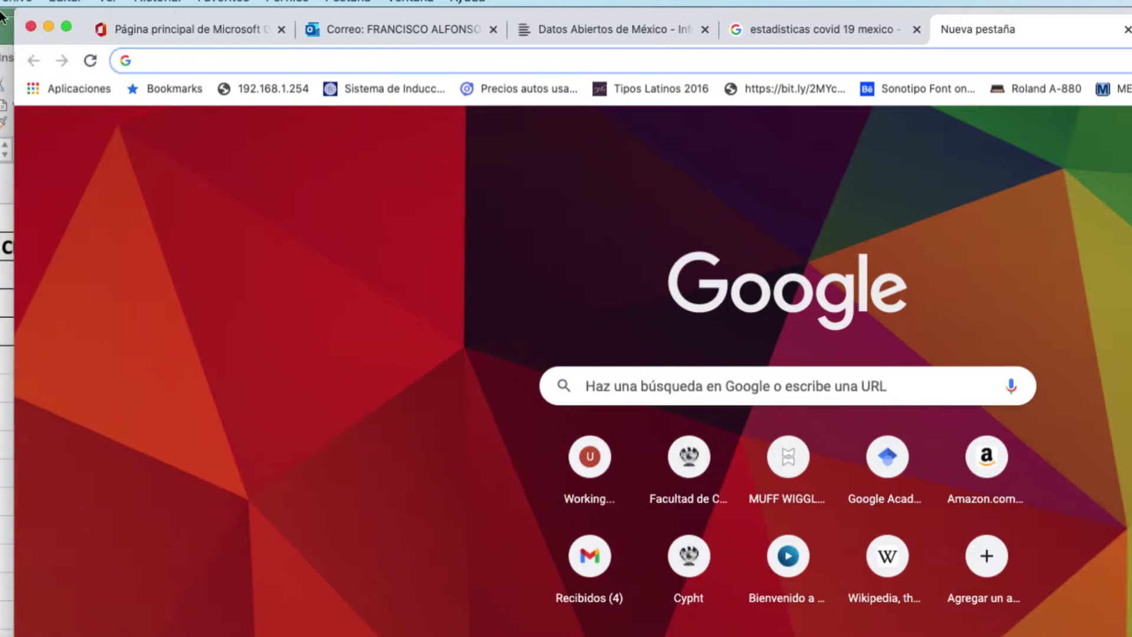
pyautogui.write('pandas')
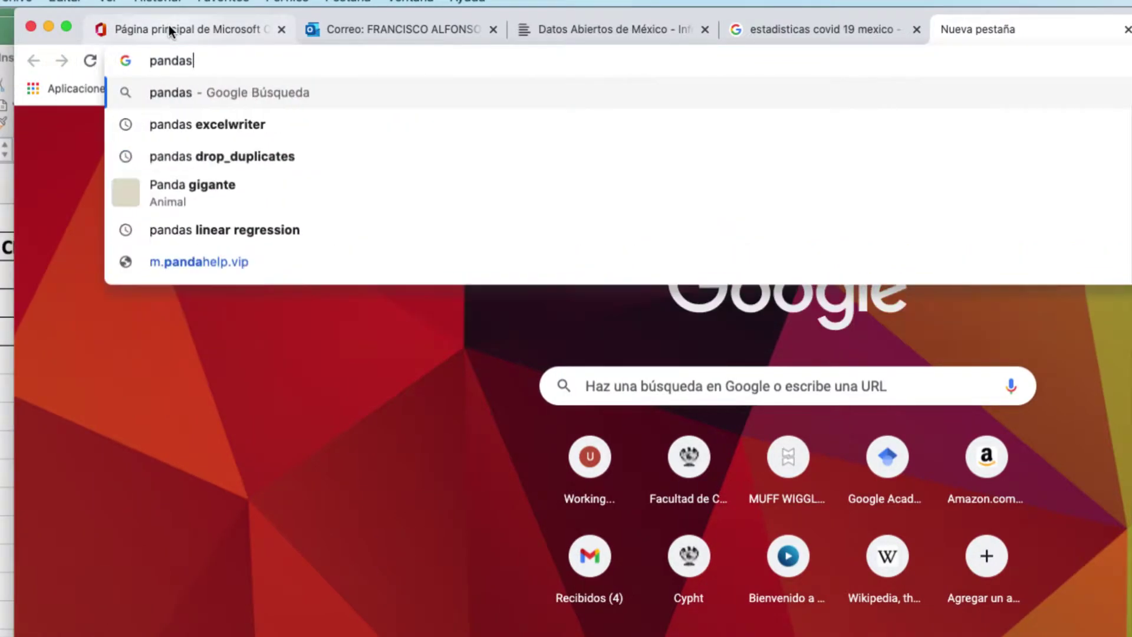
pyautogui.write(' python')
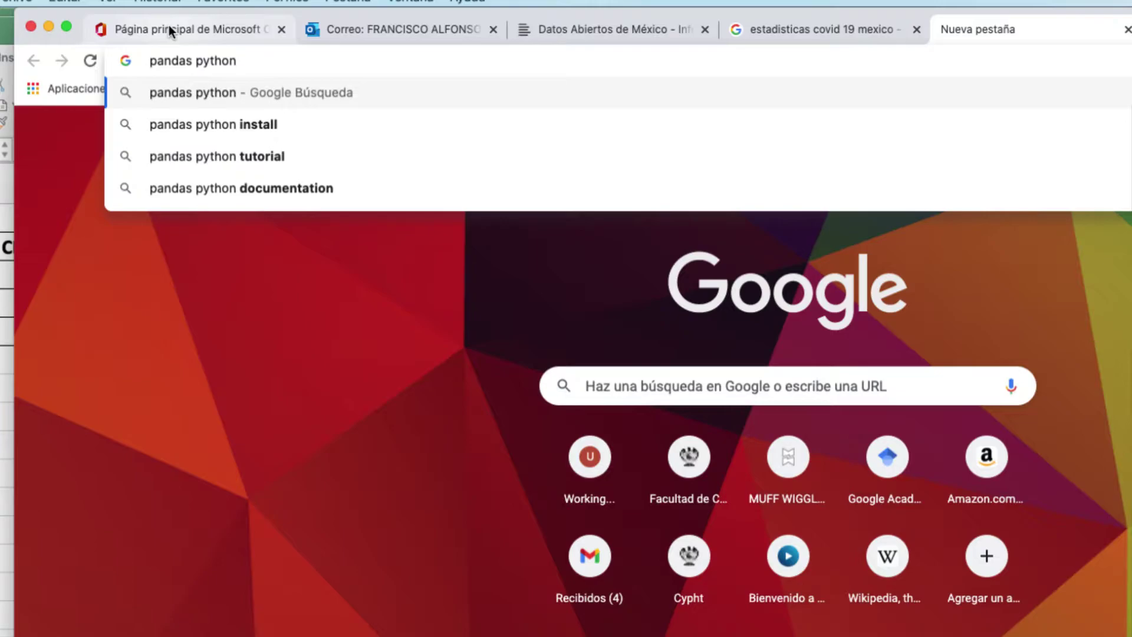
pyautogui.press('Return')
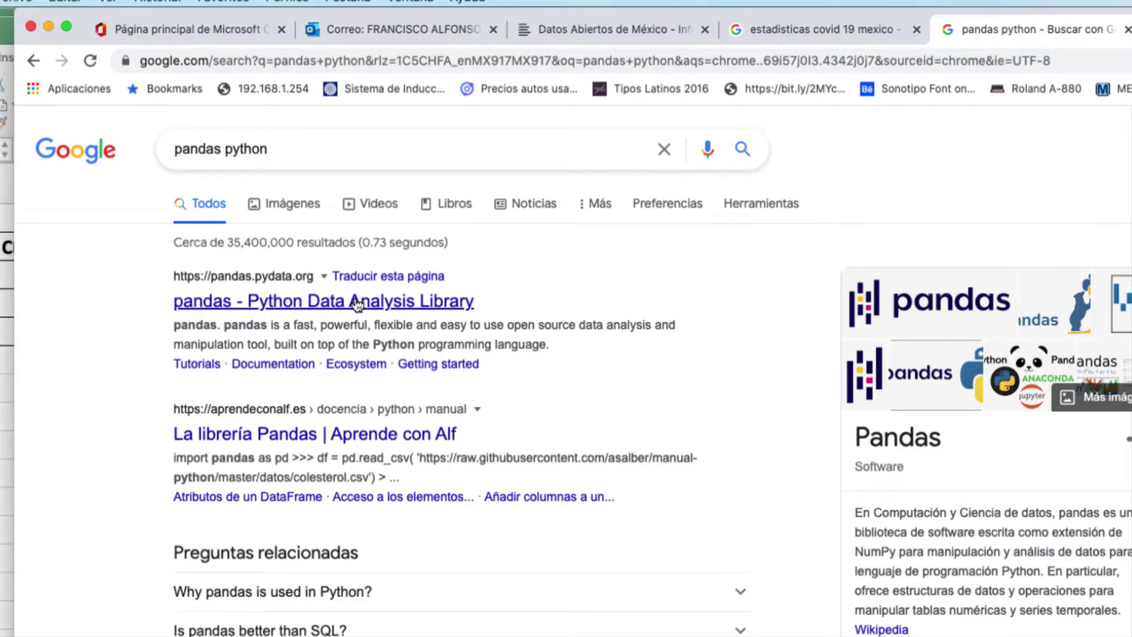
pyautogui.click(416, 304)
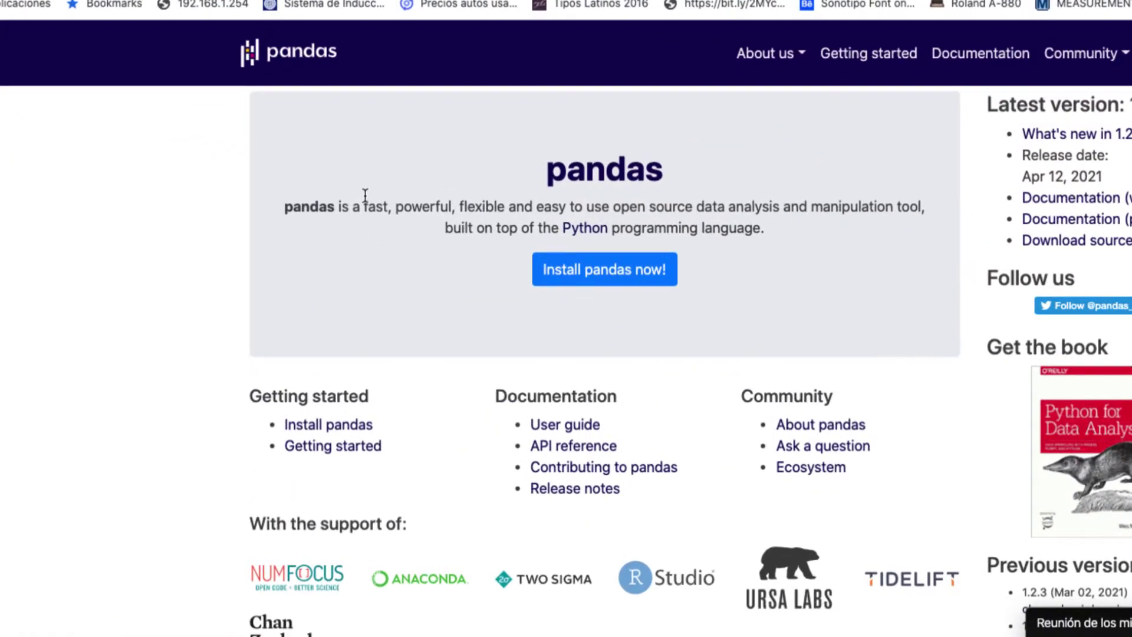
# Step: Examine the pandas homepage description, highlighting its speed, open source licence, data analysis and manipulation purpose, and Python basis
pyautogui.moveTo(339, 206); pyautogui.dragTo(519, 205)
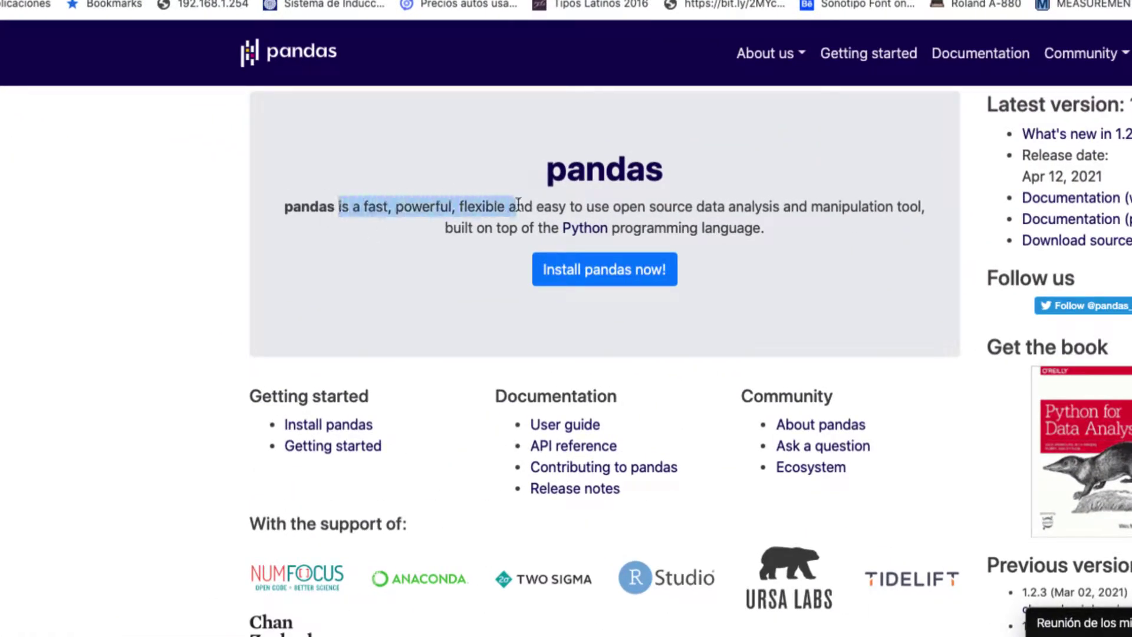
pyautogui.click(463, 208)
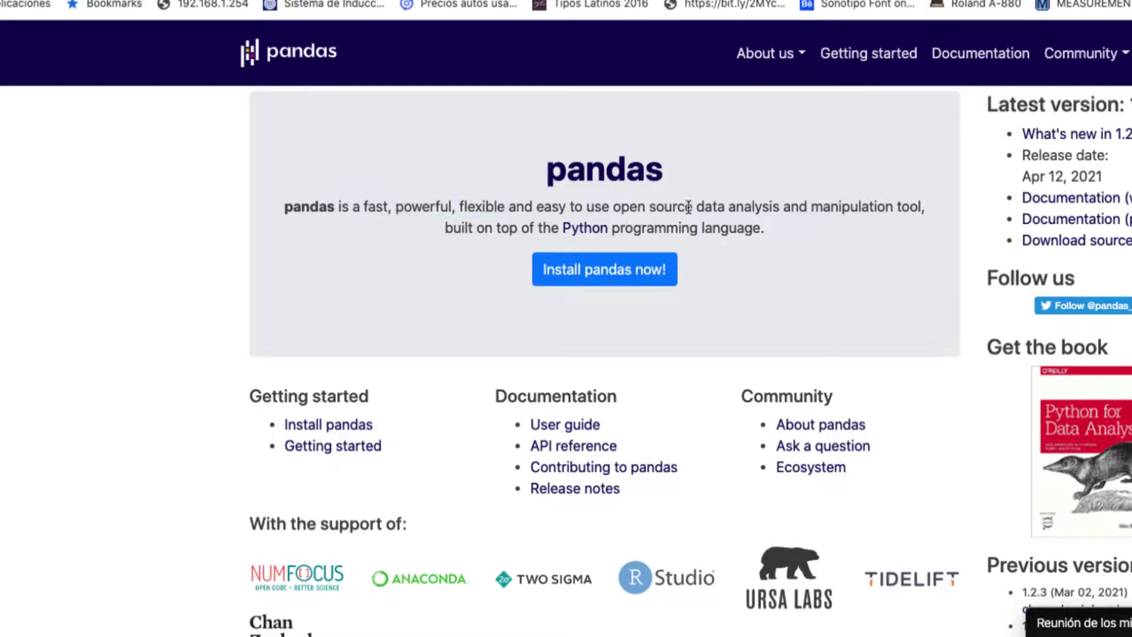
pyautogui.moveTo(897, 206); pyautogui.dragTo(931, 213)
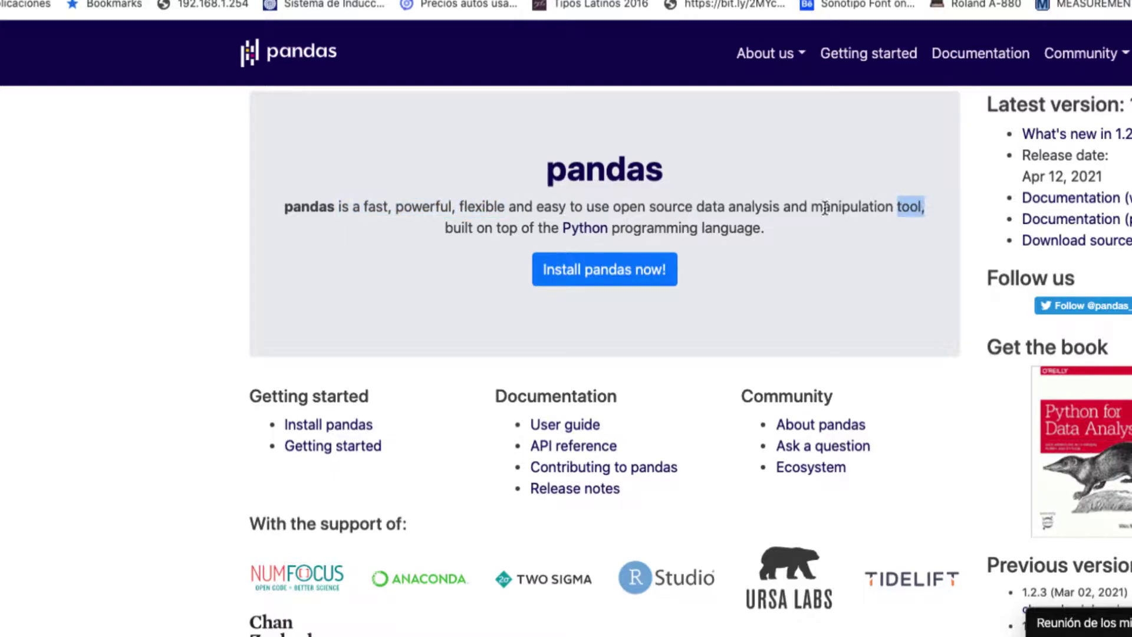
pyautogui.moveTo(726, 206); pyautogui.dragTo(894, 208)
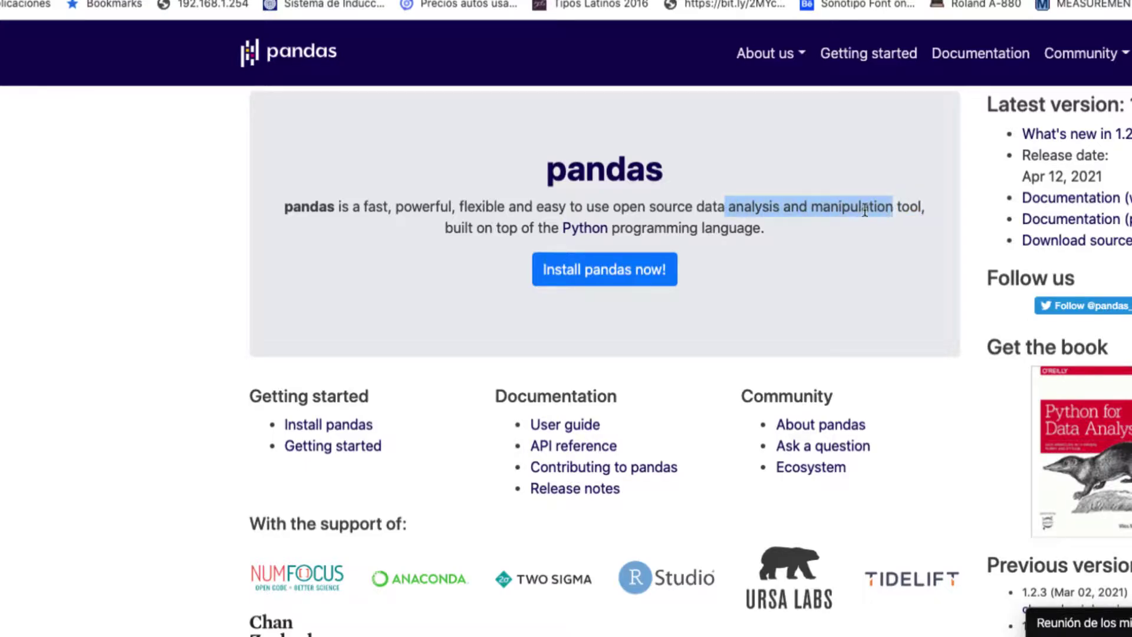
pyautogui.click(688, 208)
pyautogui.moveTo(696, 208); pyautogui.dragTo(919, 210)
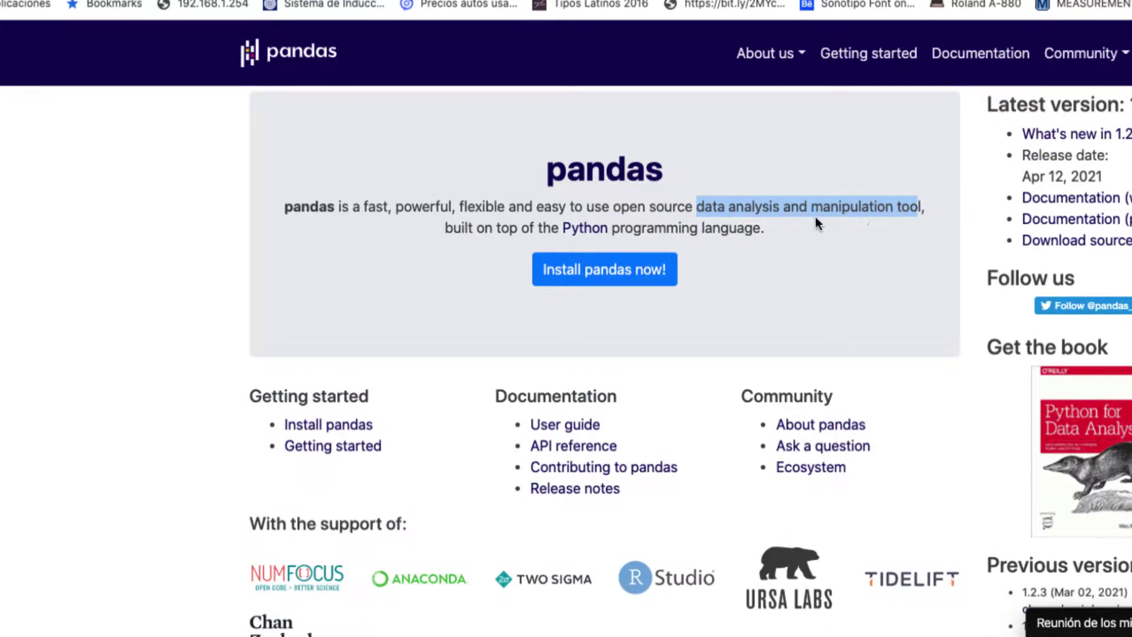
pyautogui.click(720, 222)
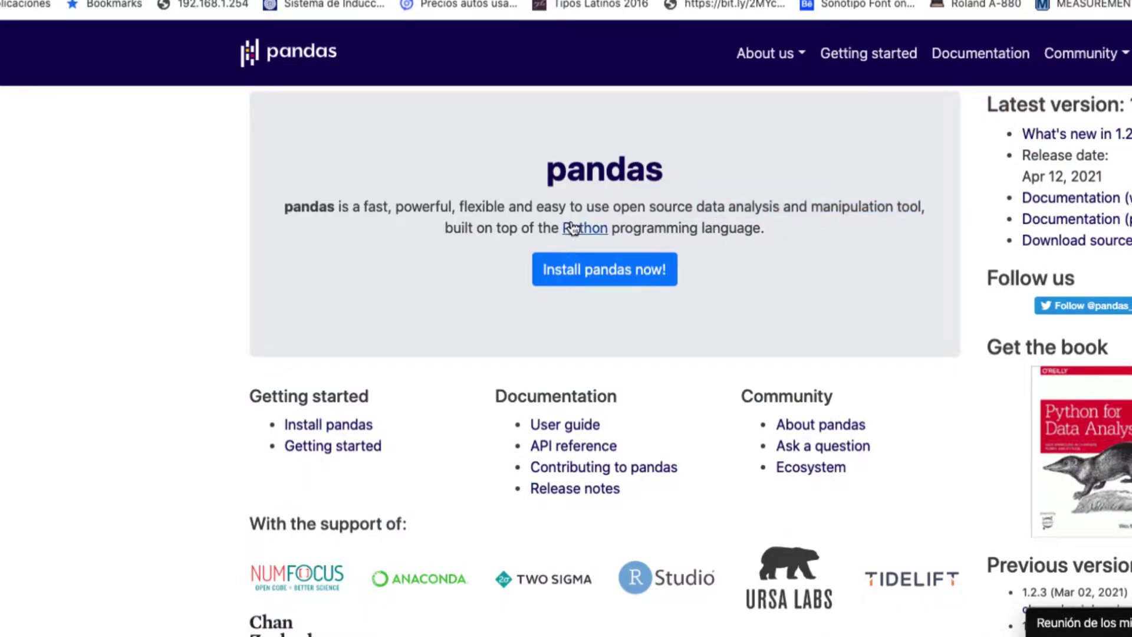
pyautogui.moveTo(613, 208); pyautogui.dragTo(705, 207)
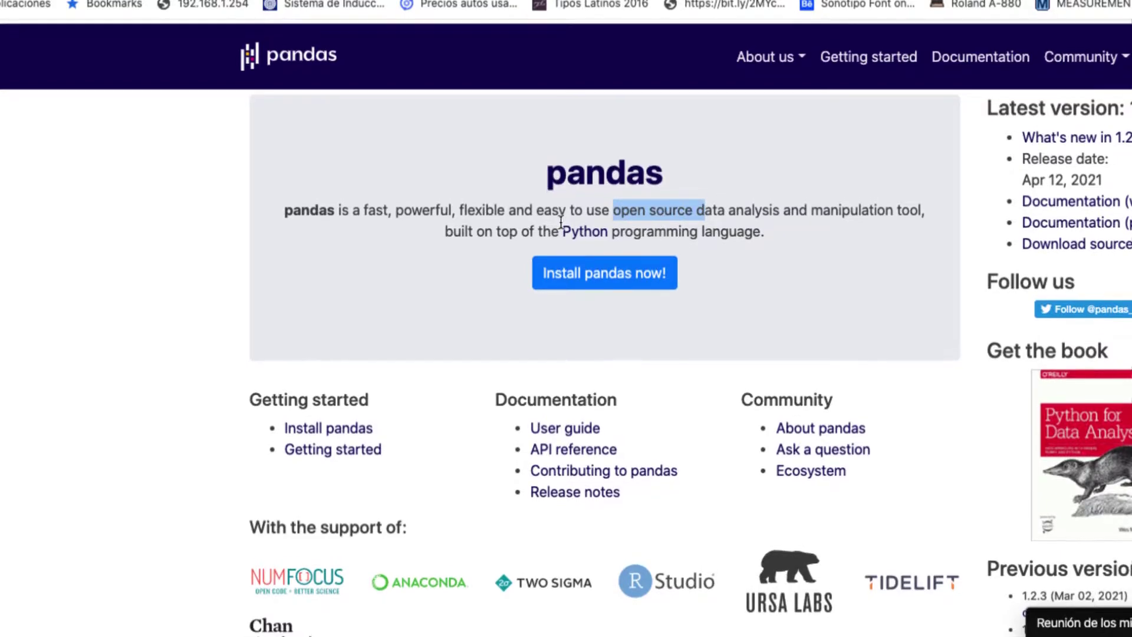
pyautogui.moveTo(364, 208); pyautogui.dragTo(396, 207)
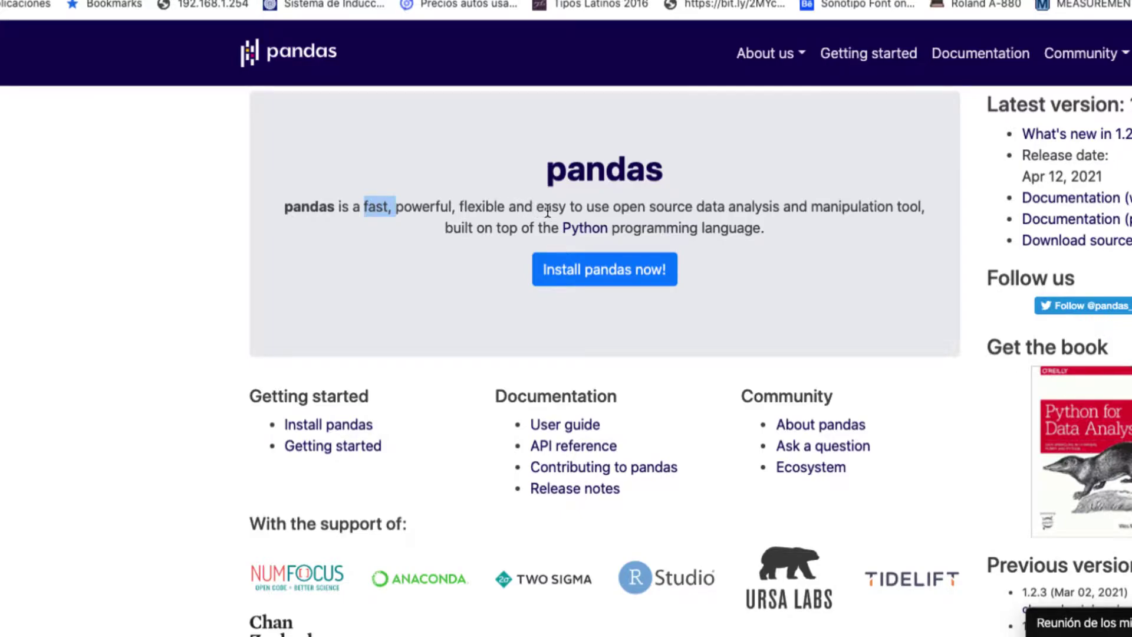
pyautogui.moveTo(445, 228); pyautogui.dragTo(661, 230)
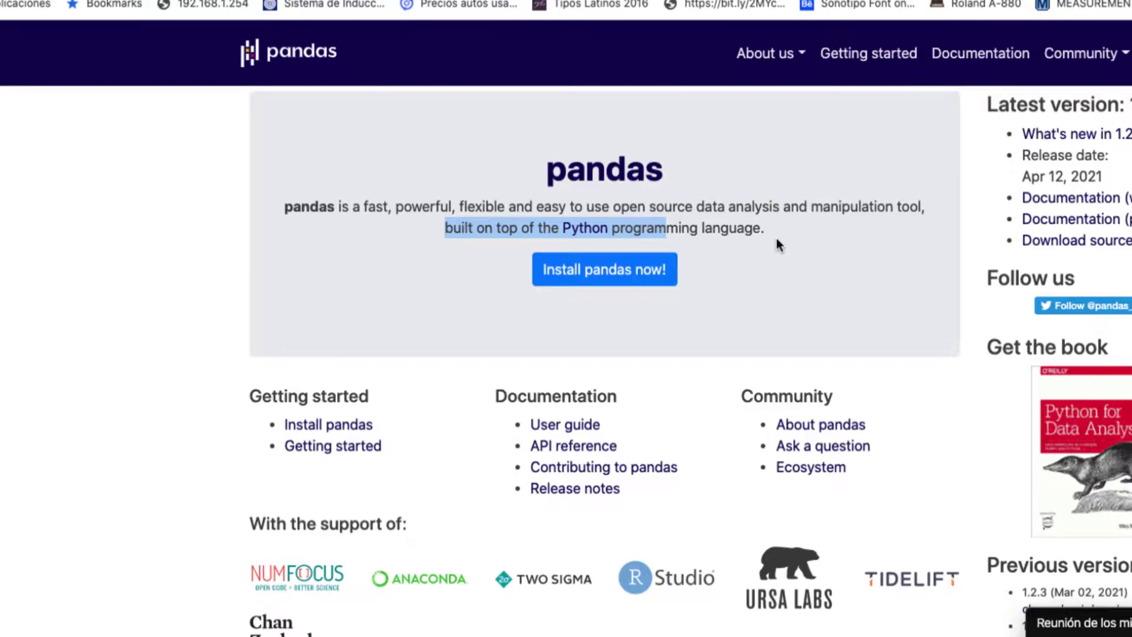